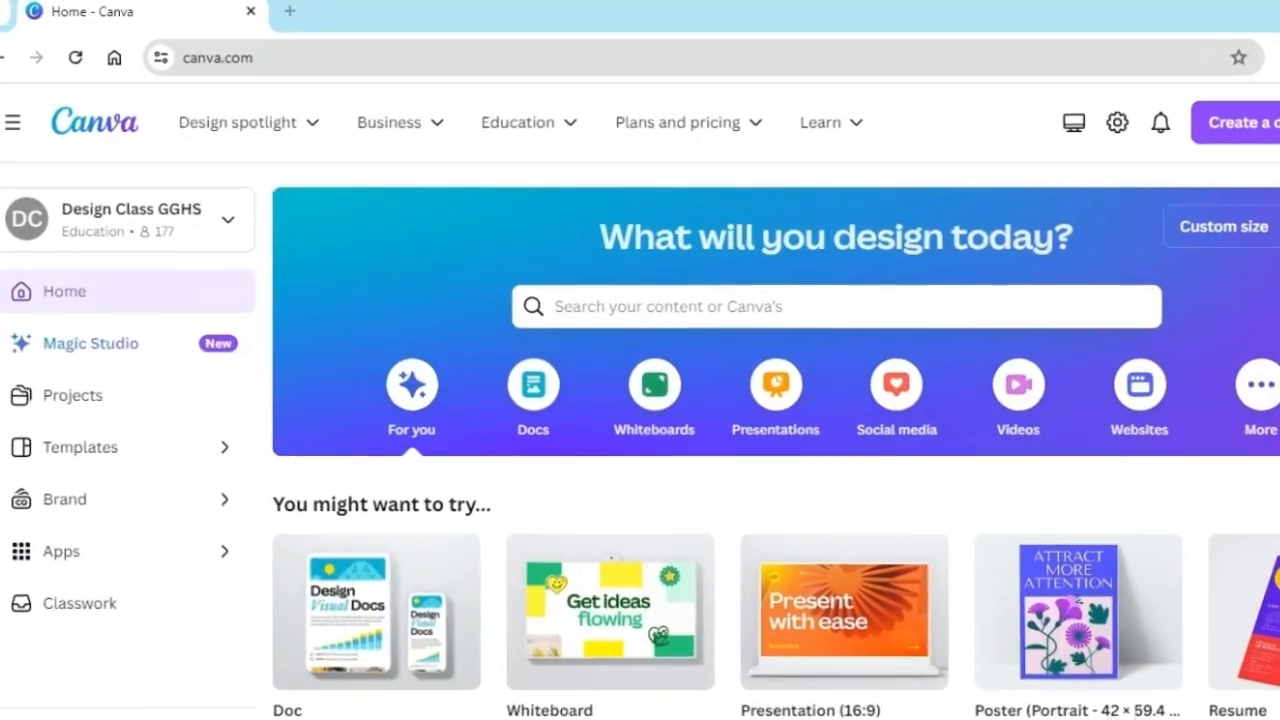
Search the templates for "youtube thumbnail" and create a blank design in that format
{"action": "left_click", "coordinate": [811, 340]}
{"action": "type", "text": "youtu"}
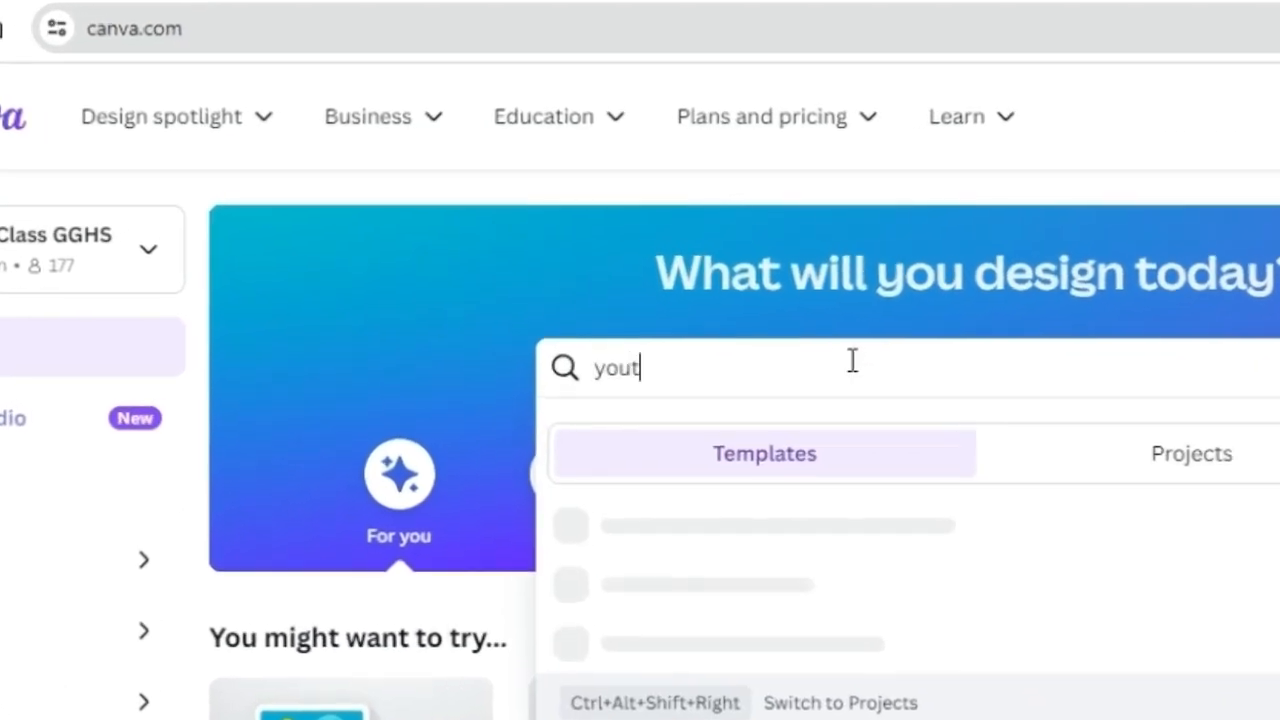
{"action": "type", "text": "be th"}
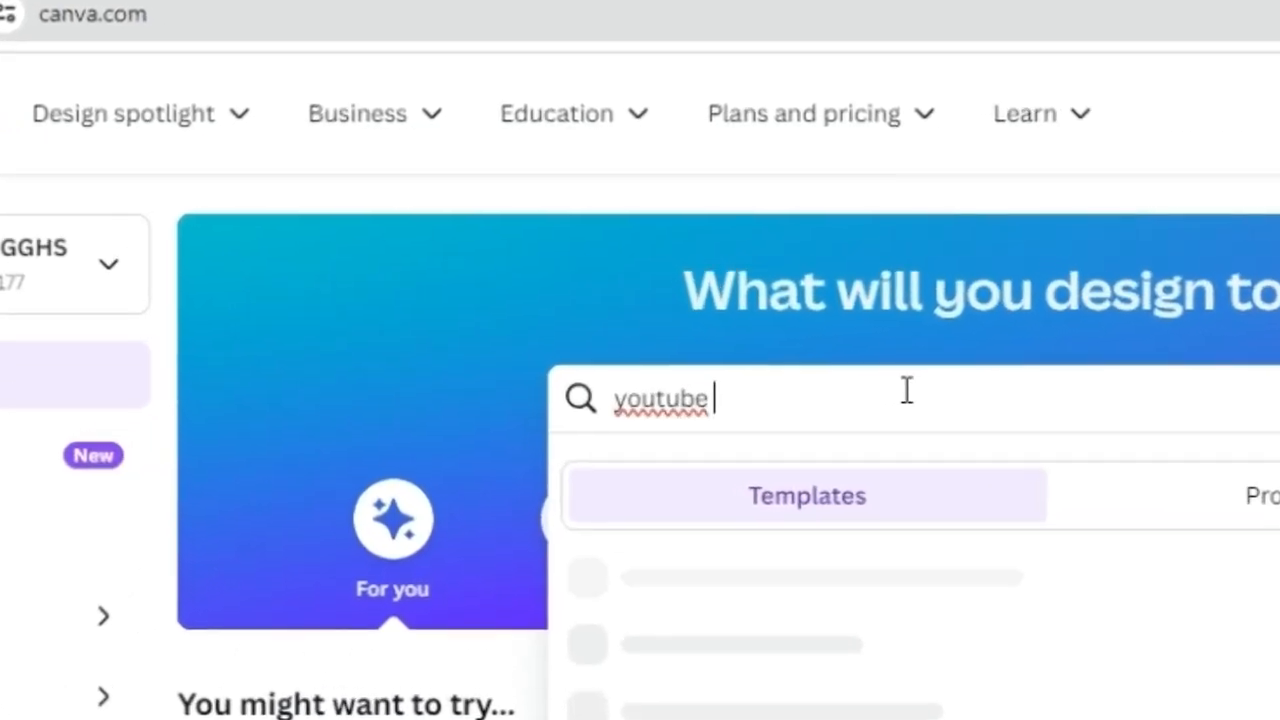
{"action": "type", "text": "umb"}
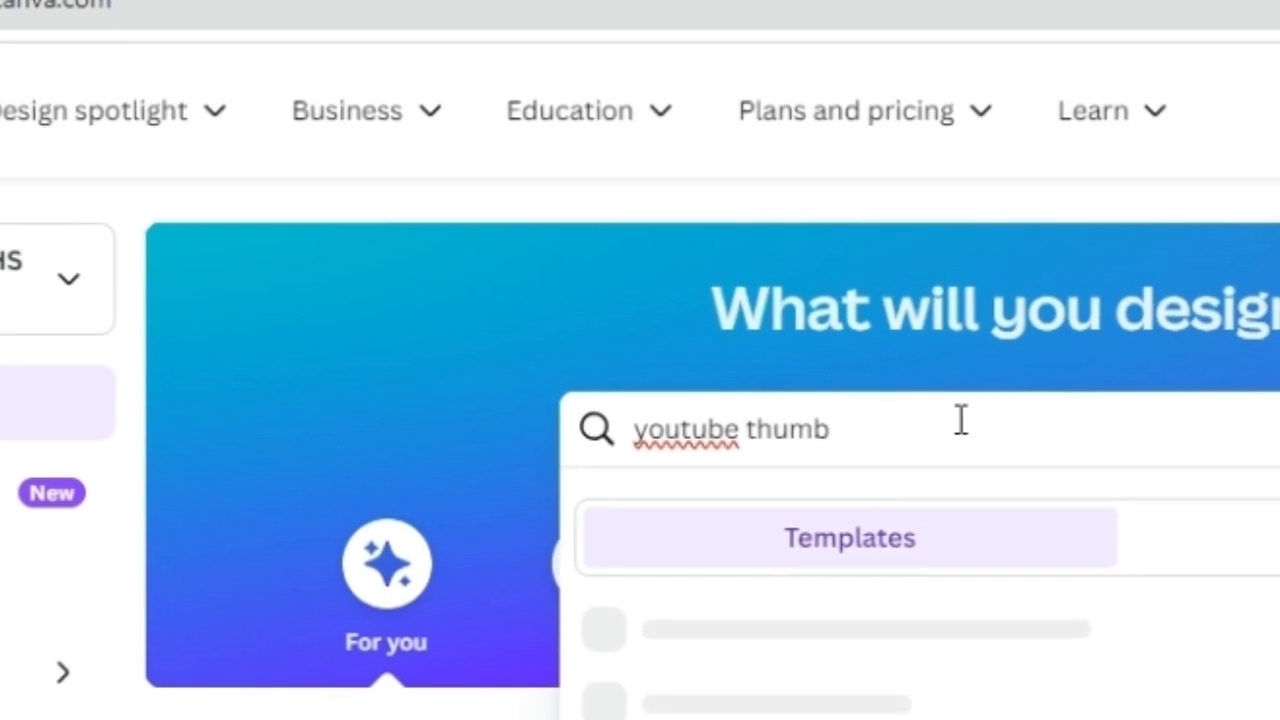
{"action": "type", "text": "nail"}
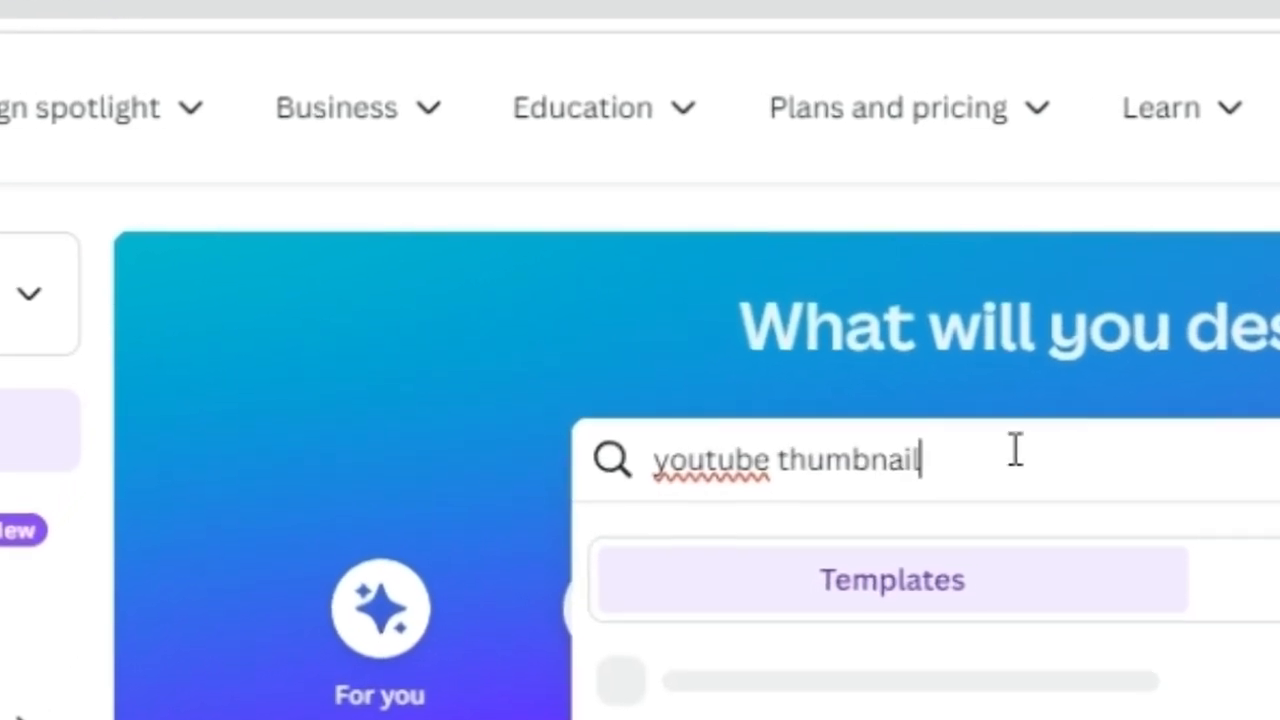
{"action": "key", "text": "Return"}
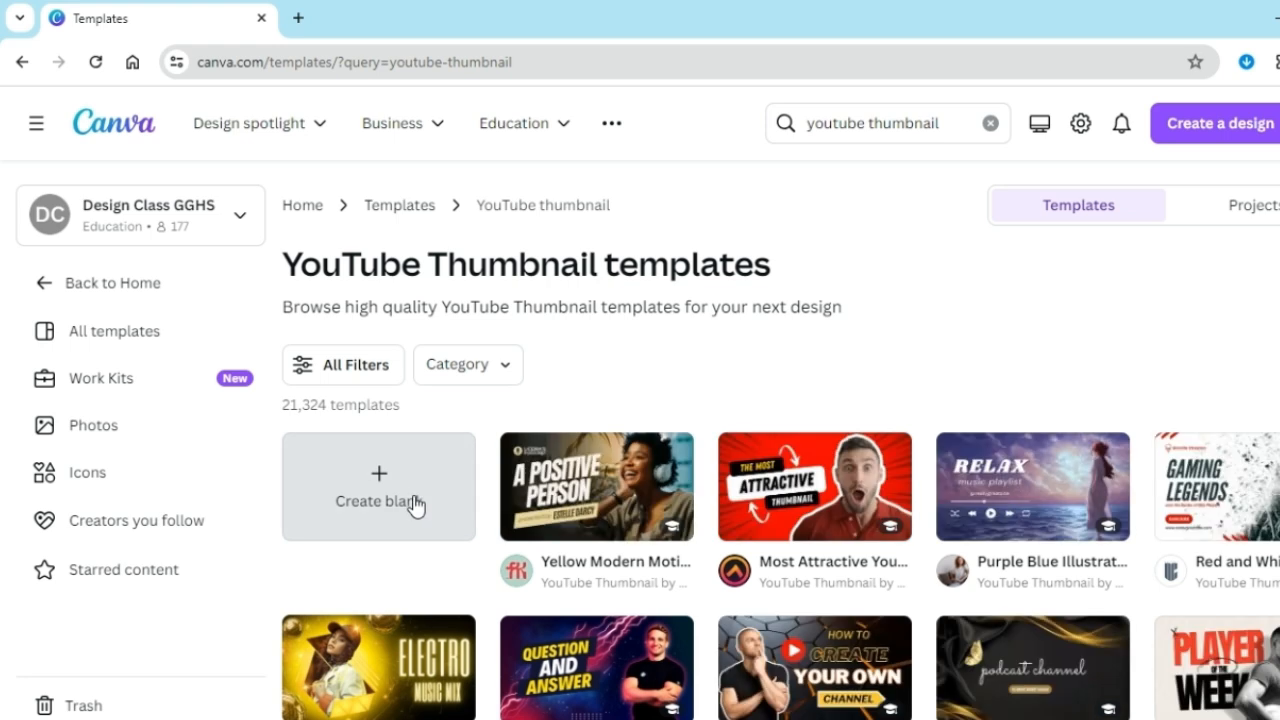
{"action": "left_click", "coordinate": [417, 503]}
Search the elements for "dark background", add the black textured photo and set it as the page background
{"action": "left_click", "coordinate": [206, 191]}
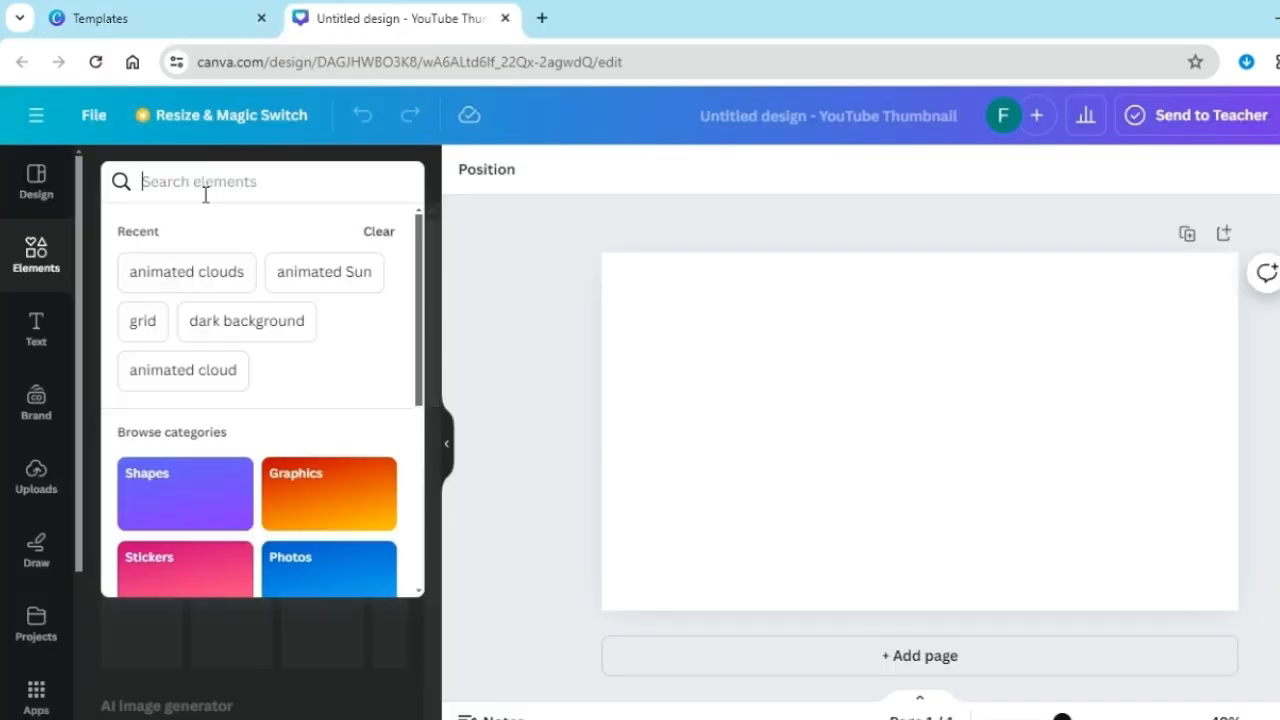
{"action": "type", "text": "da"}
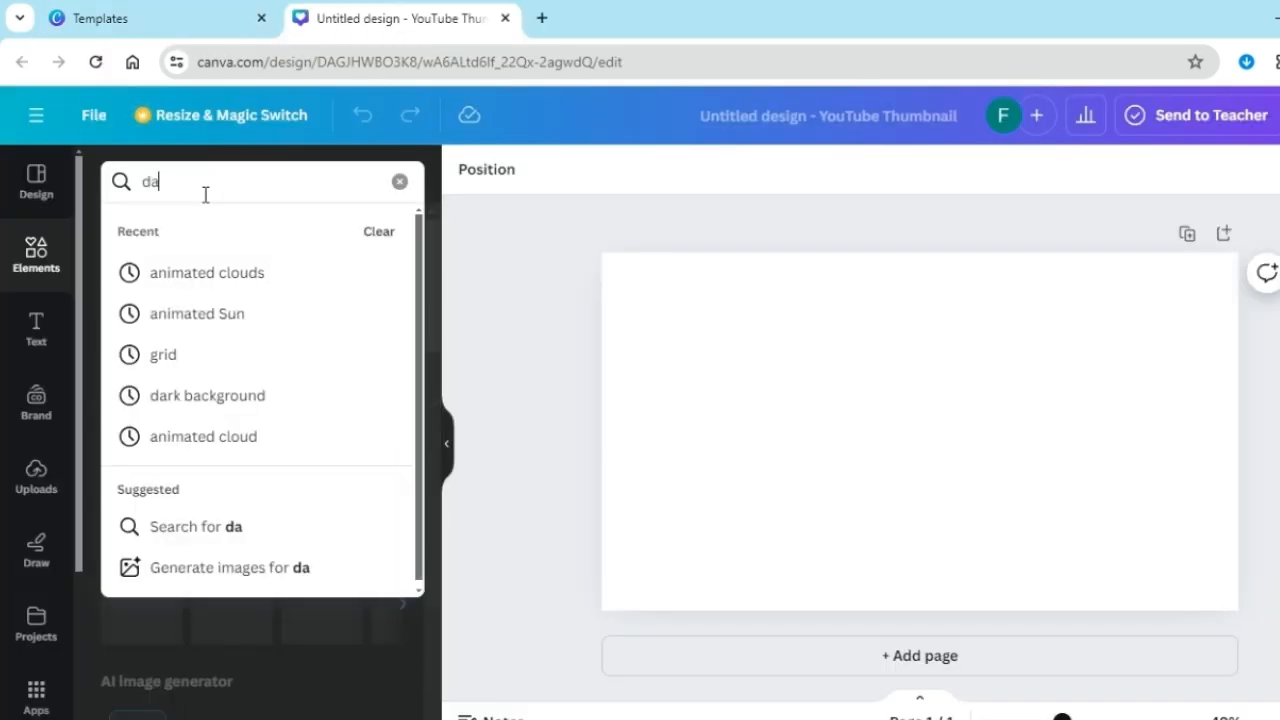
{"action": "type", "text": "rk background"}
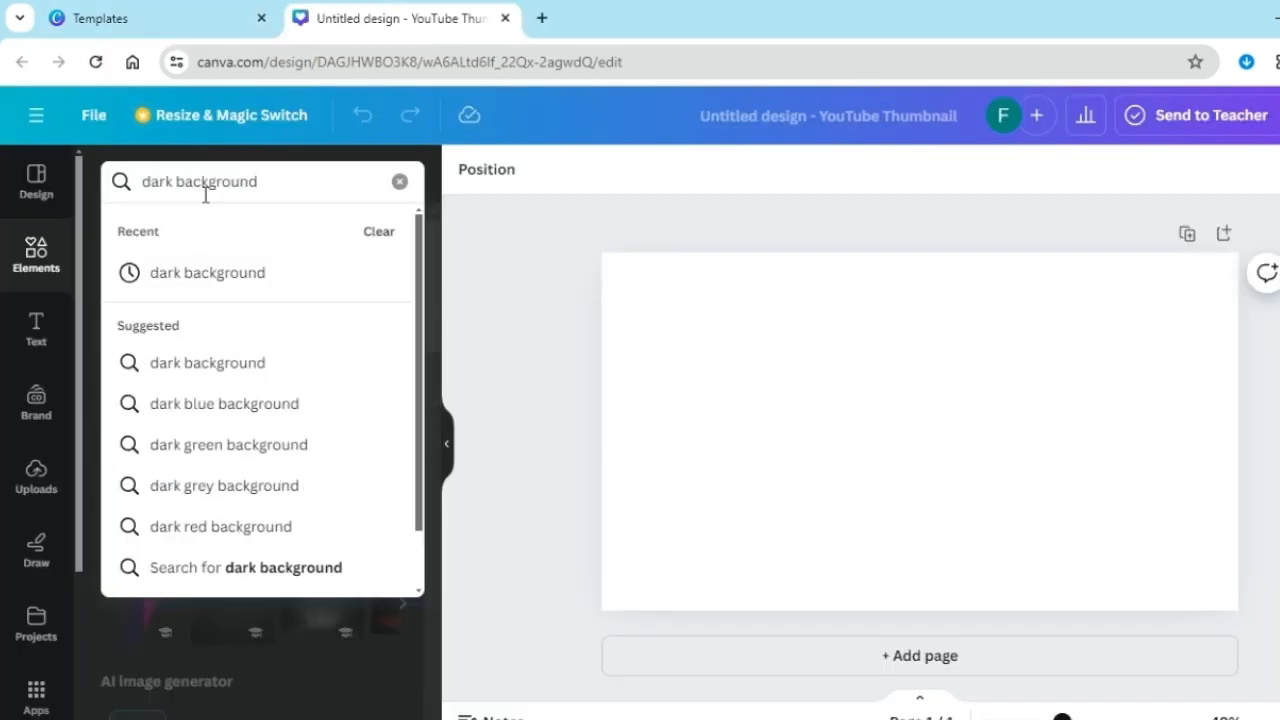
{"action": "key", "text": "Return"}
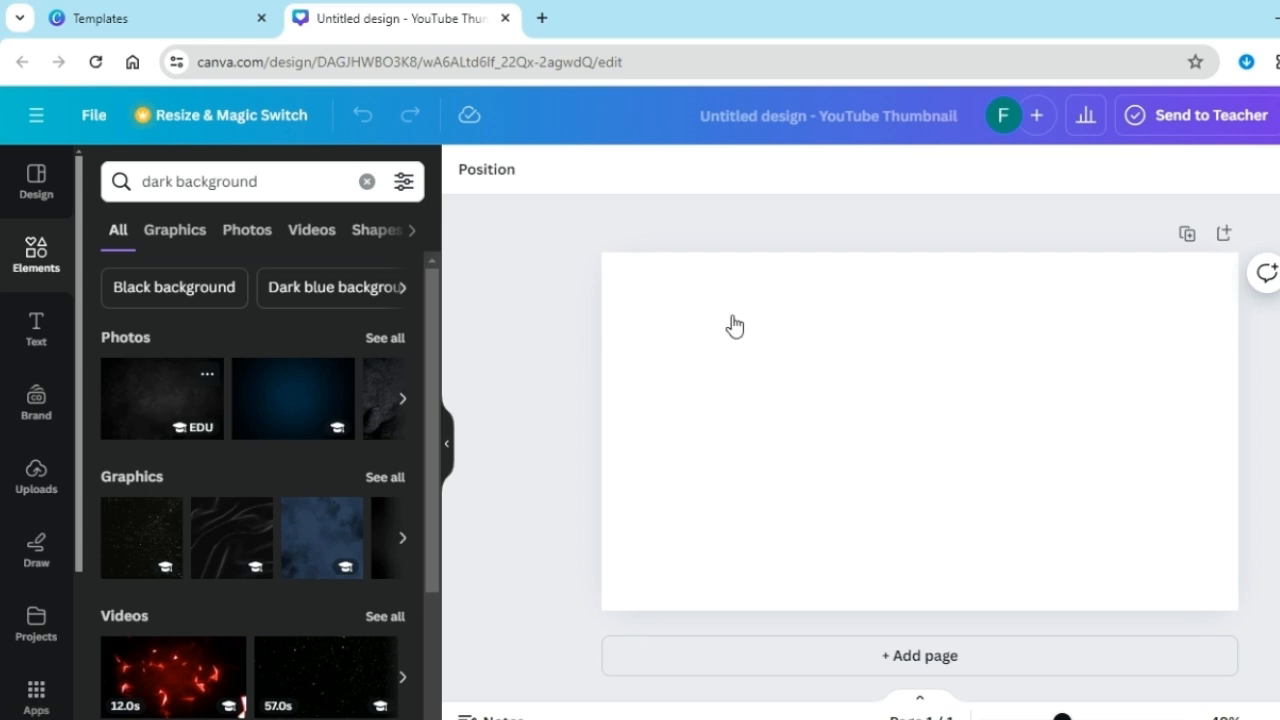
{"action": "right_click", "coordinate": [794, 370]}
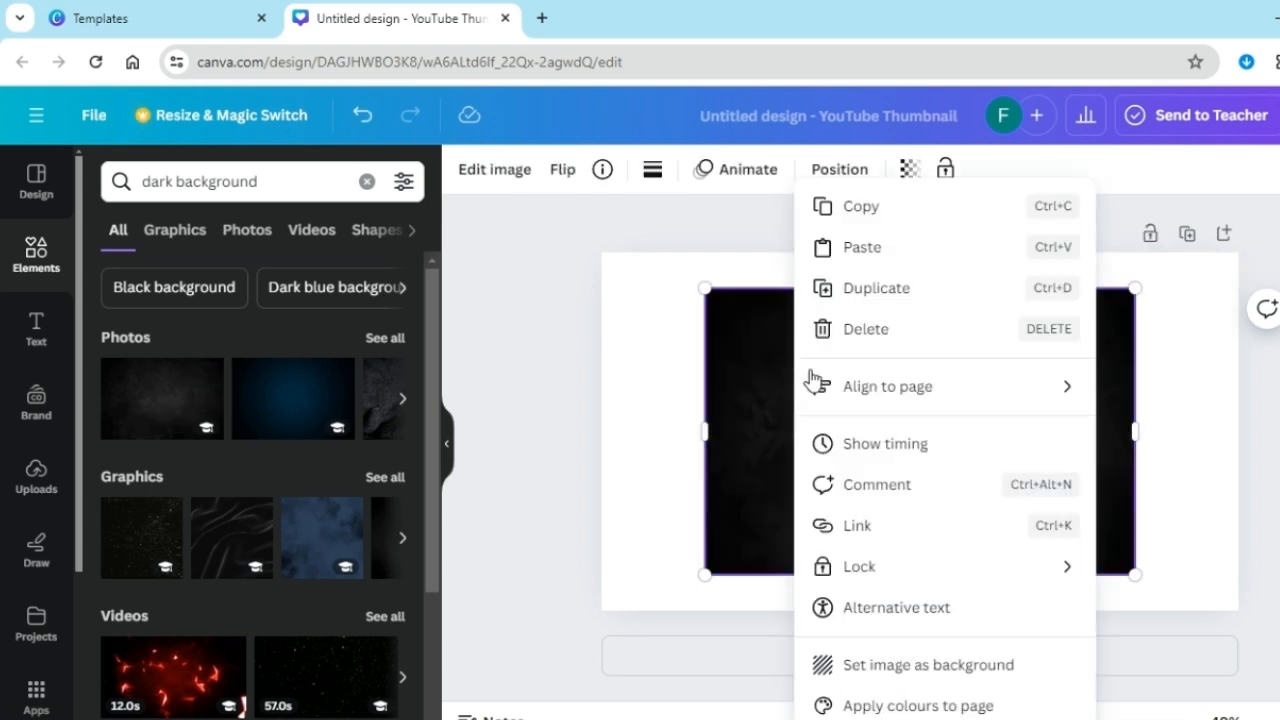
{"action": "left_click", "coordinate": [860, 668]}
Search the elements for "grid", add the square grid graphic from the results and colour it white
{"action": "left_click", "coordinate": [366, 182]}
{"action": "type", "text": "grid"}
{"action": "key", "text": "Return"}
{"action": "left_click", "coordinate": [232, 538]}
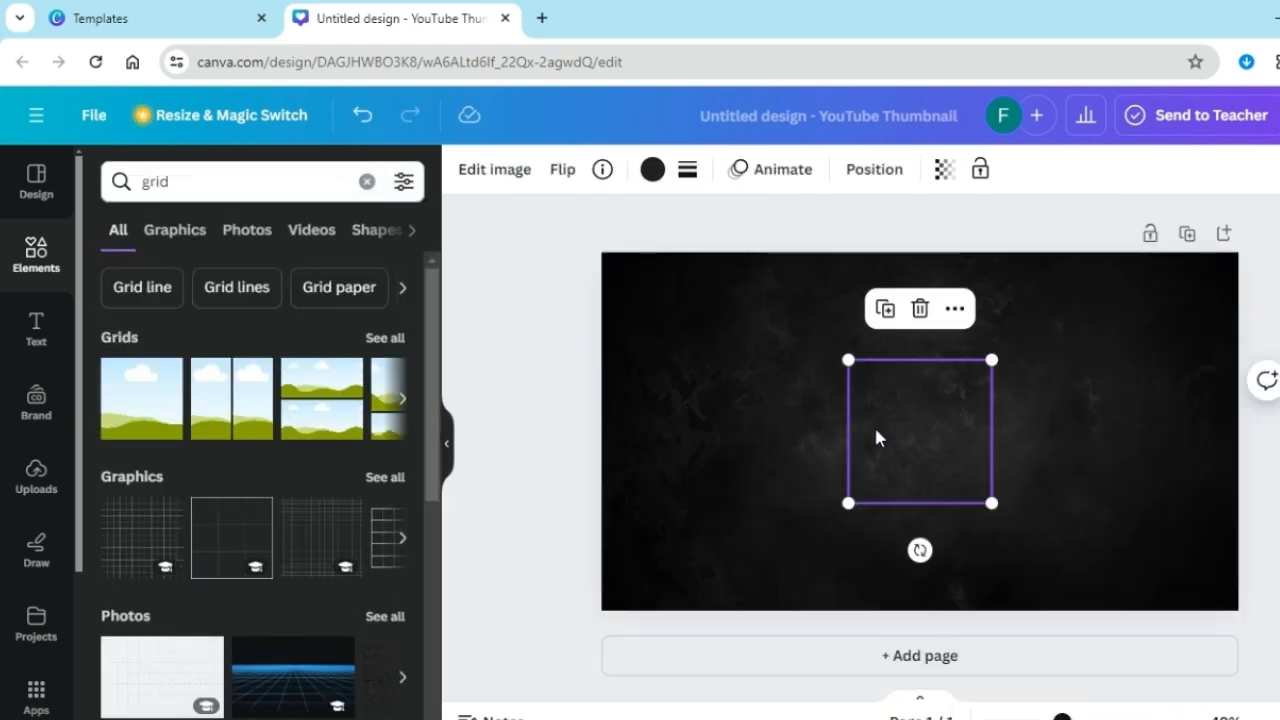
{"action": "left_click", "coordinate": [652, 169]}
{"action": "scroll", "coordinate": [390, 450], "scroll_direction": "down", "scroll_amount": 2}
{"action": "left_click", "coordinate": [391, 599]}
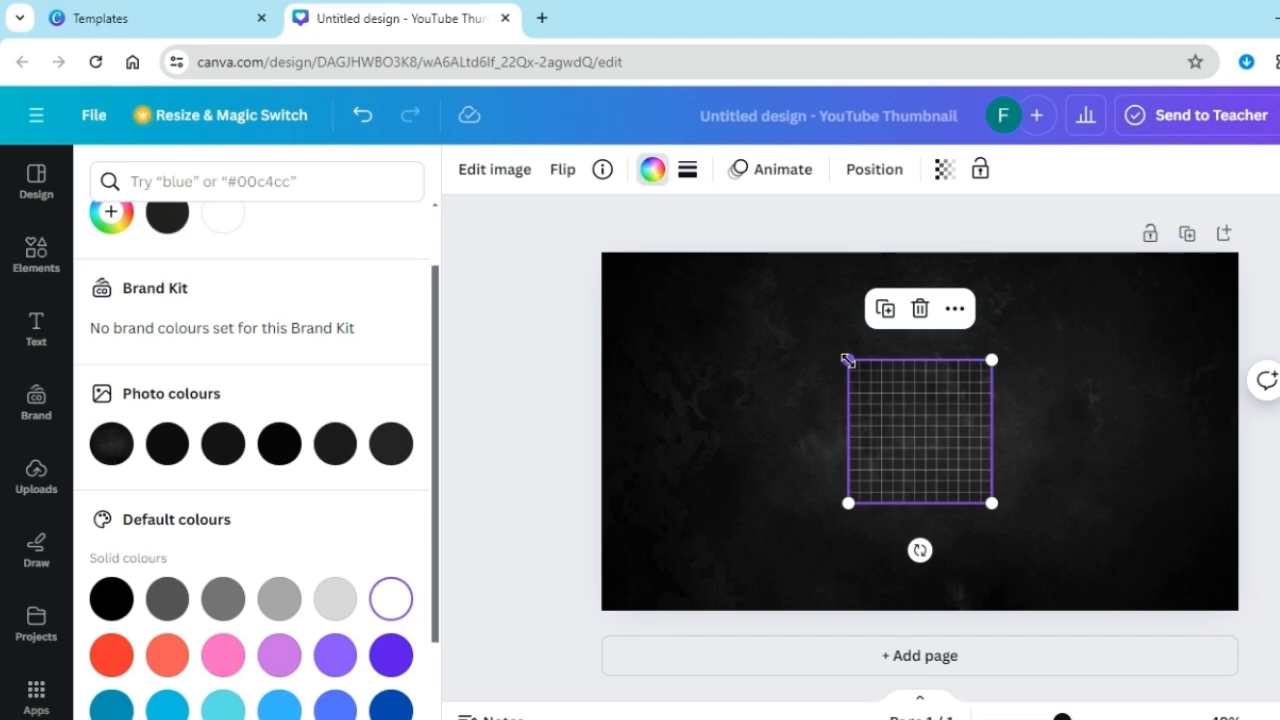
Enlarge and position the white grid so it covers the entire thumbnail page
{"action": "left_click_drag", "start_coordinate": [848, 360], "coordinate": [645, 160]}
{"action": "left_click_drag", "start_coordinate": [715, 493], "coordinate": [671, 587]}
{"action": "left_click_drag", "start_coordinate": [948, 252], "coordinate": [1211, 218]}
{"action": "mouse_move", "coordinate": [946, 337]}
{"action": "left_mouse_down"}
{"action": "mouse_move", "coordinate": [1014, 349]}
{"action": "mouse_move", "coordinate": [946, 350]}
{"action": "left_mouse_up"}
{"action": "left_click_drag", "start_coordinate": [1193, 607], "coordinate": [1243, 657]}
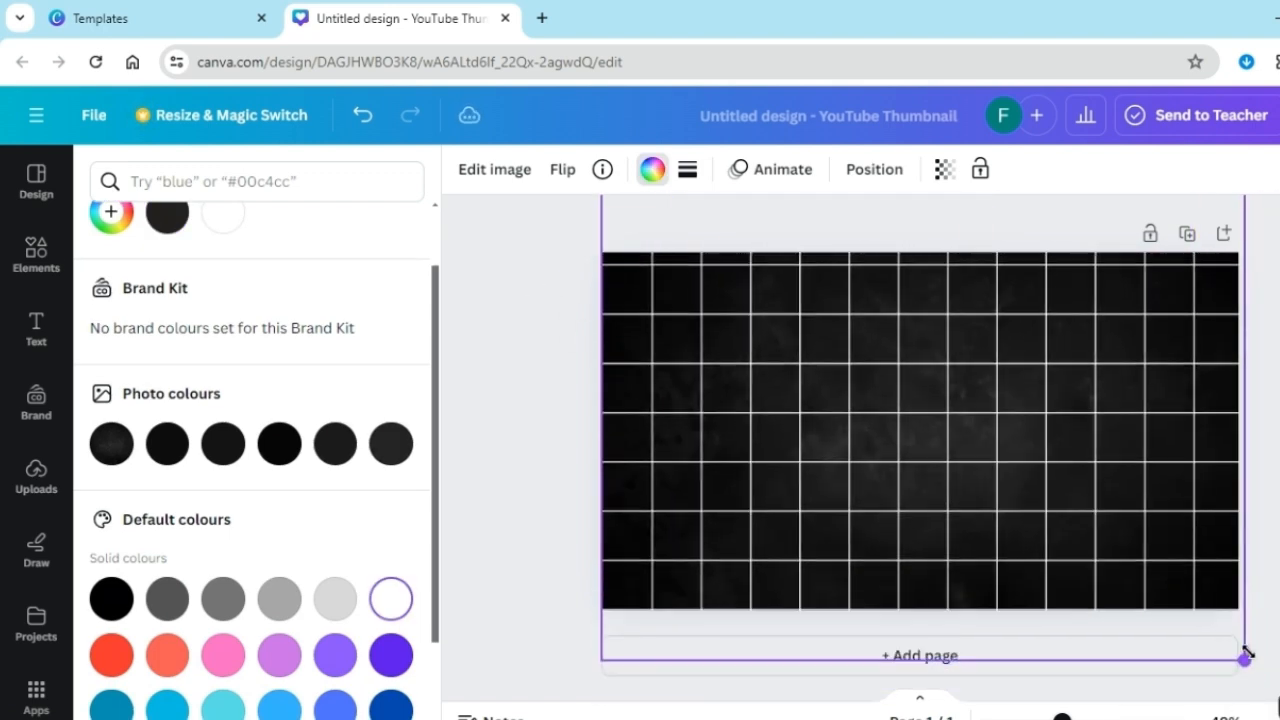
Deselect the grid and open the download options for the dark grid design
{"action": "left_click", "coordinate": [1272, 609]}
{"action": "left_click", "coordinate": [1278, 115]}
{"action": "left_click", "coordinate": [1063, 631]}
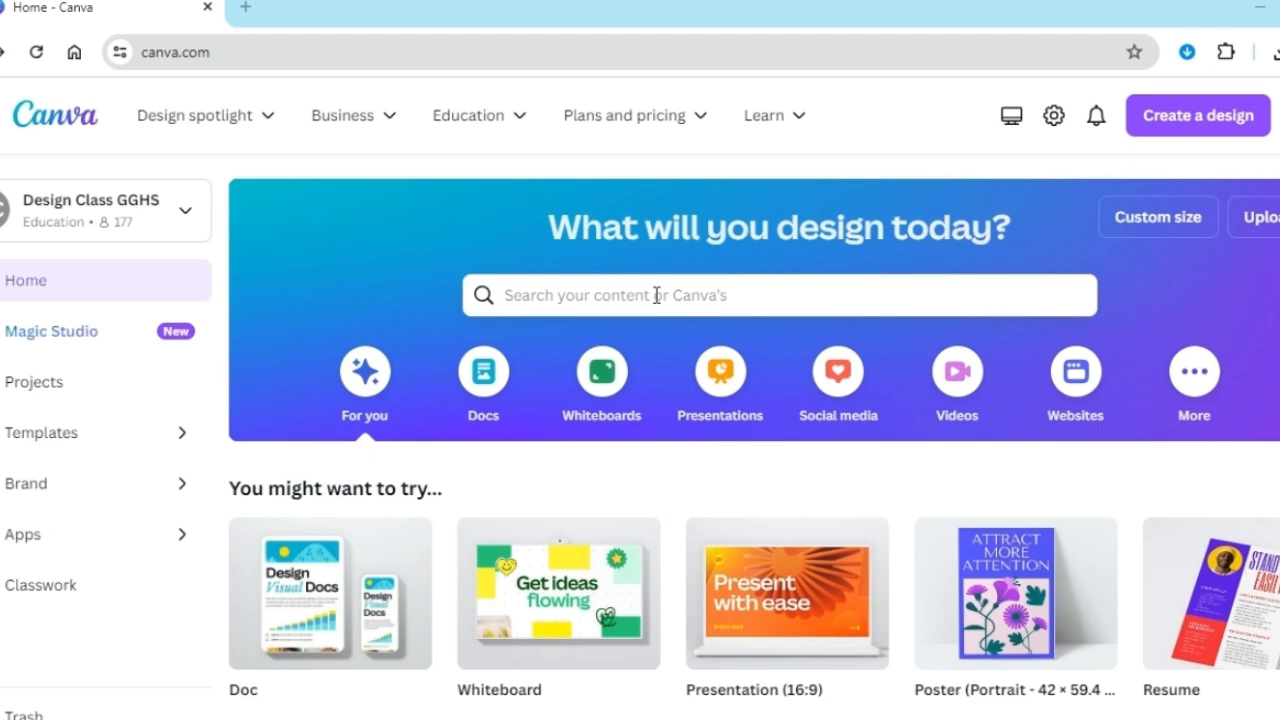
Search the home page templates for "YOUTBE SHORTS" and open the Blue Motivational Video Centric YouTube Shorts template for editing
{"action": "left_click", "coordinate": [656, 295]}
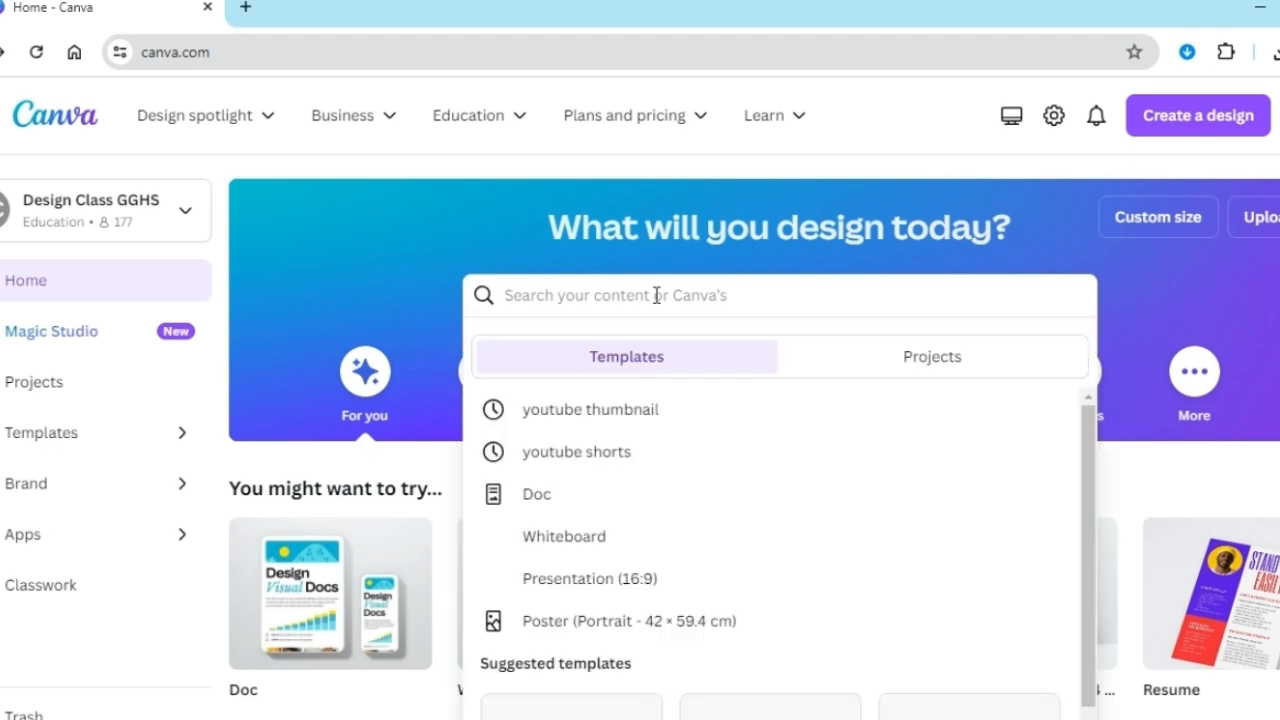
{"action": "type", "text": "YOUTBE SHORTS"}
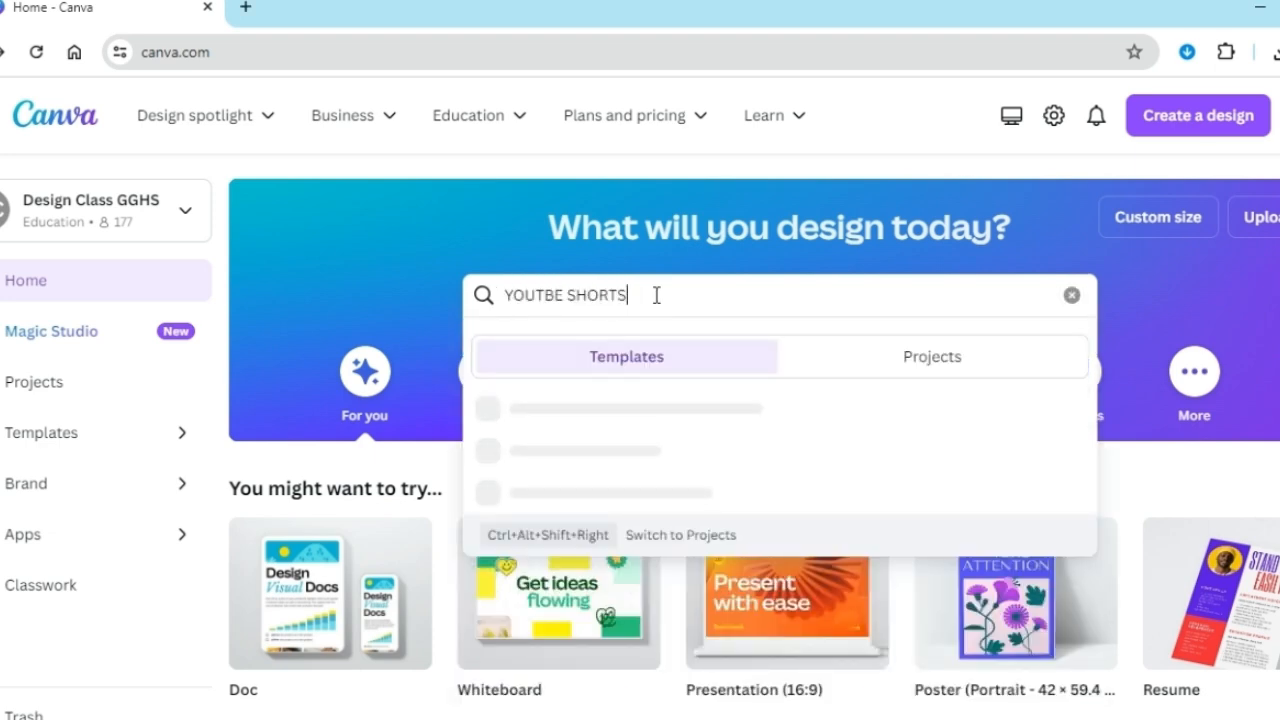
{"action": "key", "text": "Return"}
{"action": "scroll", "coordinate": [523, 466], "scroll_direction": "down", "scroll_amount": 4}
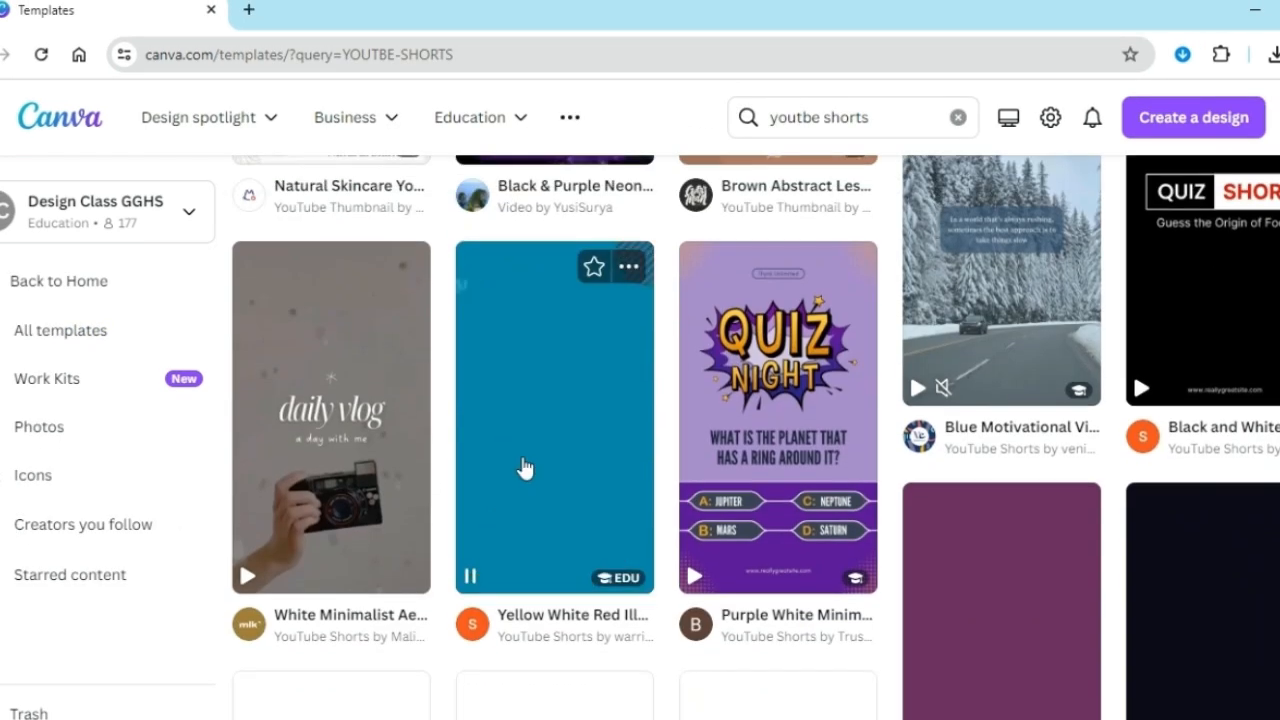
{"action": "scroll", "coordinate": [523, 466], "scroll_direction": "up", "scroll_amount": 4}
{"action": "left_click", "coordinate": [967, 537]}
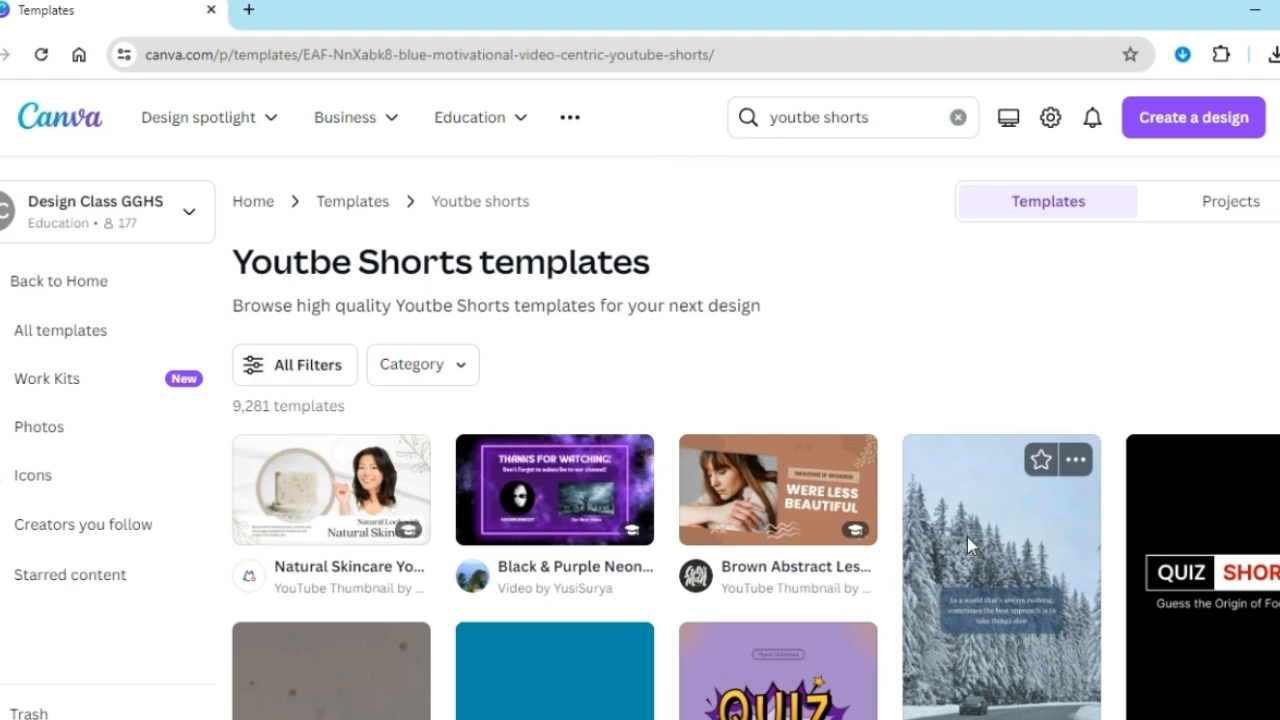
{"action": "left_click", "coordinate": [1006, 350]}
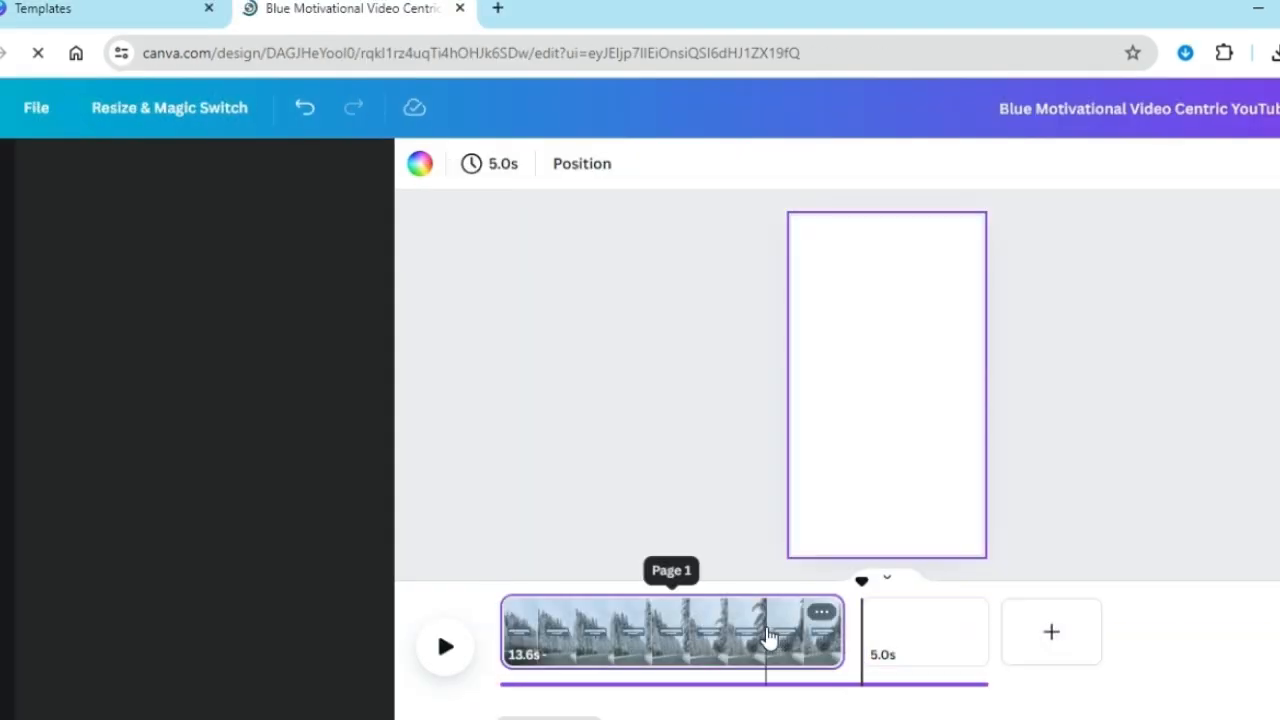
Fill the blank vertical page's background with the dark green from the default solid colours
{"action": "left_click", "coordinate": [419, 163]}
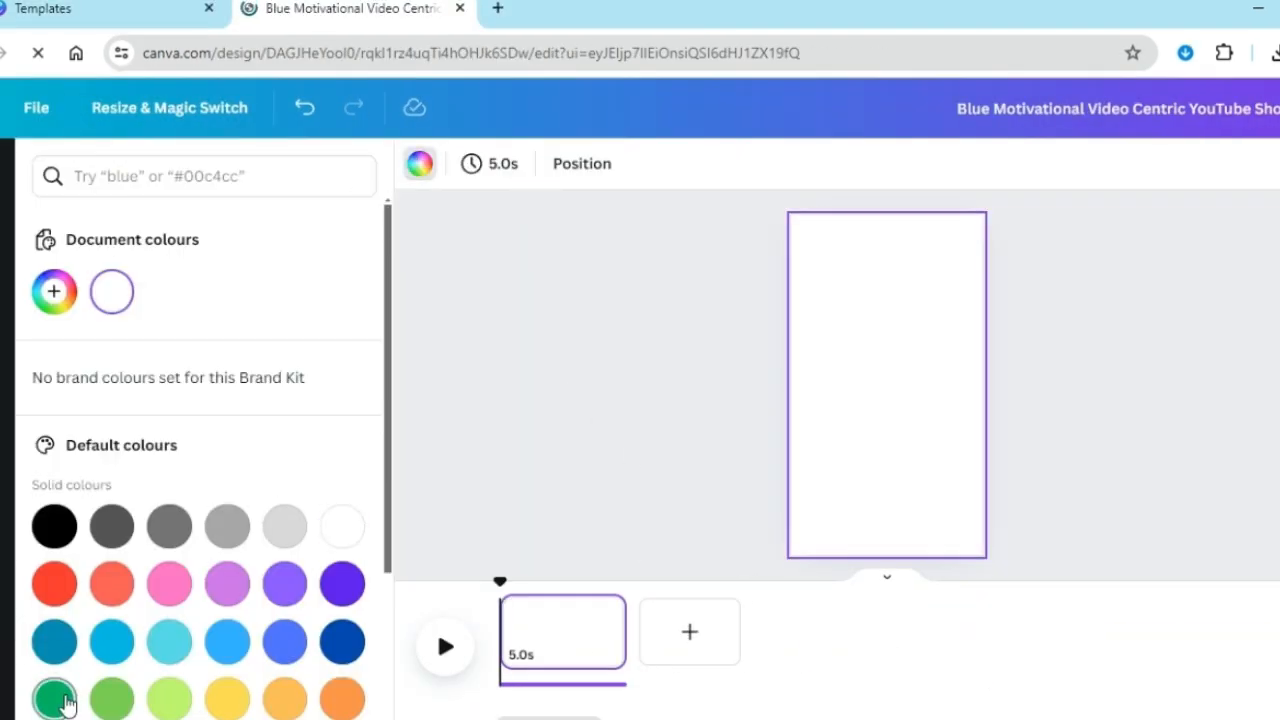
{"action": "left_click", "coordinate": [52, 698]}
{"action": "left_click", "coordinate": [465, 425]}
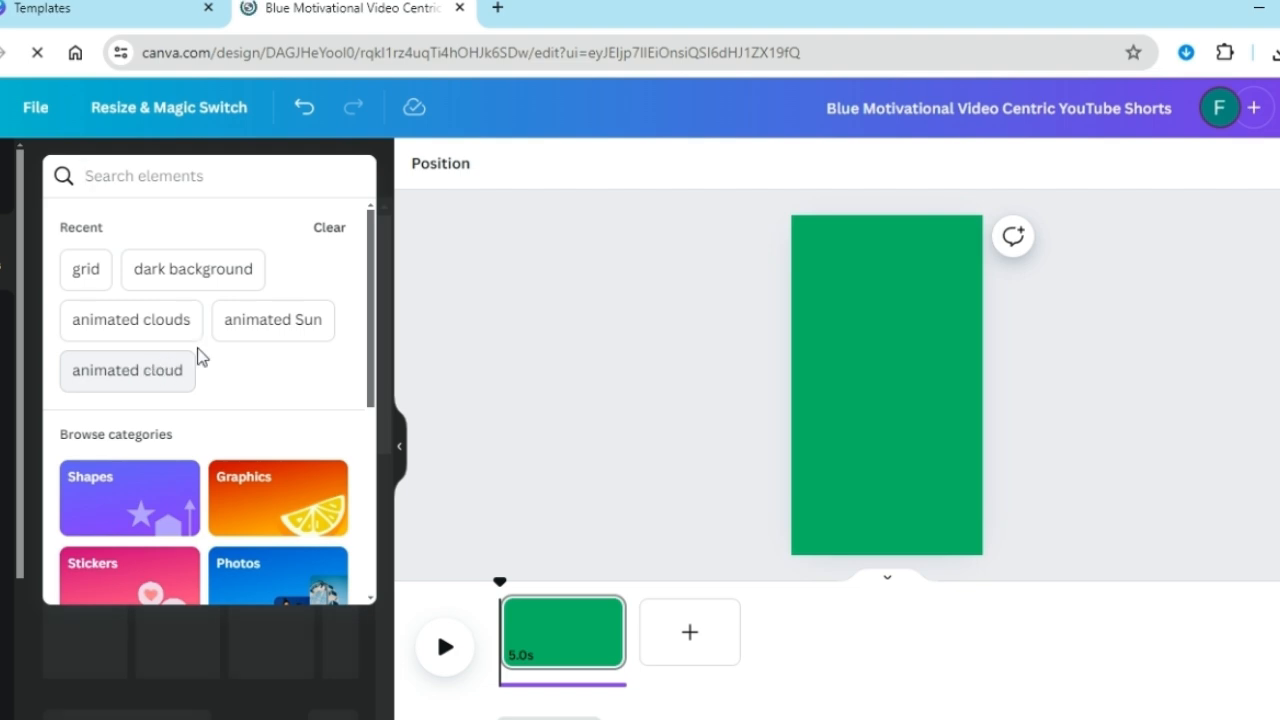
Add the white outline sun from the "animated Sun" graphics, shrink it and place it at the page's top centre
{"action": "left_click", "coordinate": [240, 336]}
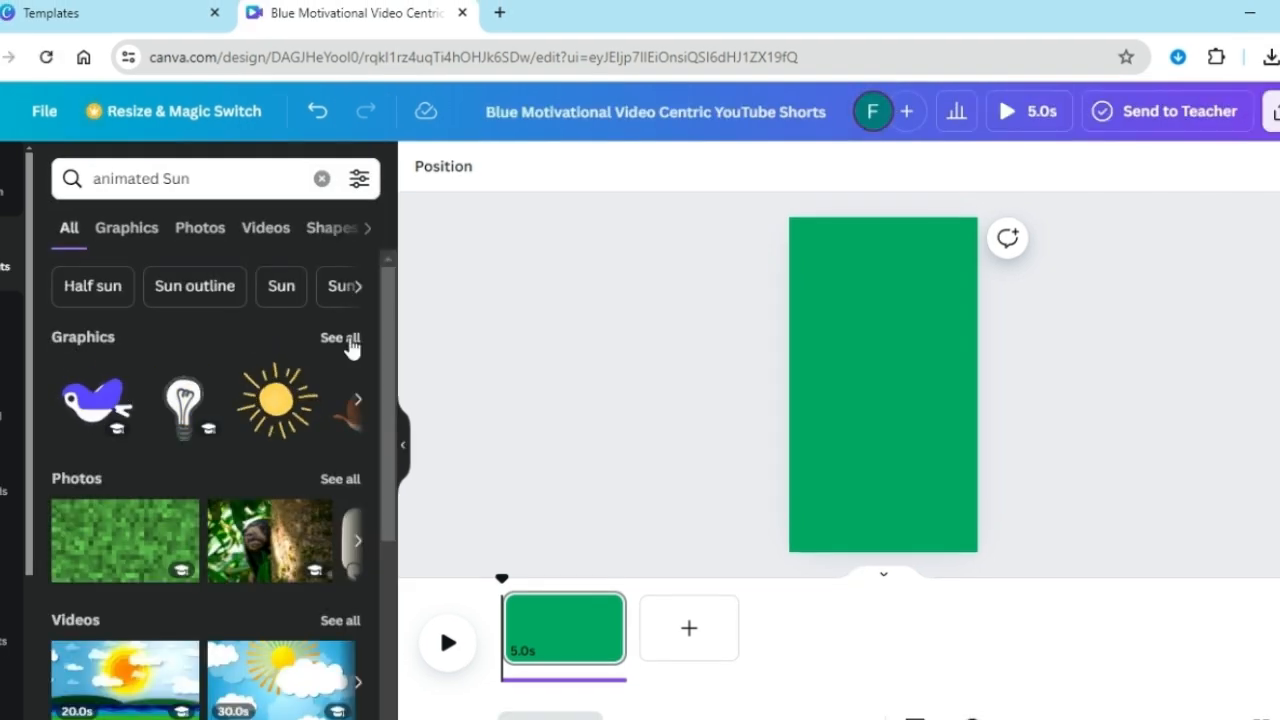
{"action": "left_click", "coordinate": [352, 345]}
{"action": "left_click_drag", "start_coordinate": [380, 368], "coordinate": [376, 480]}
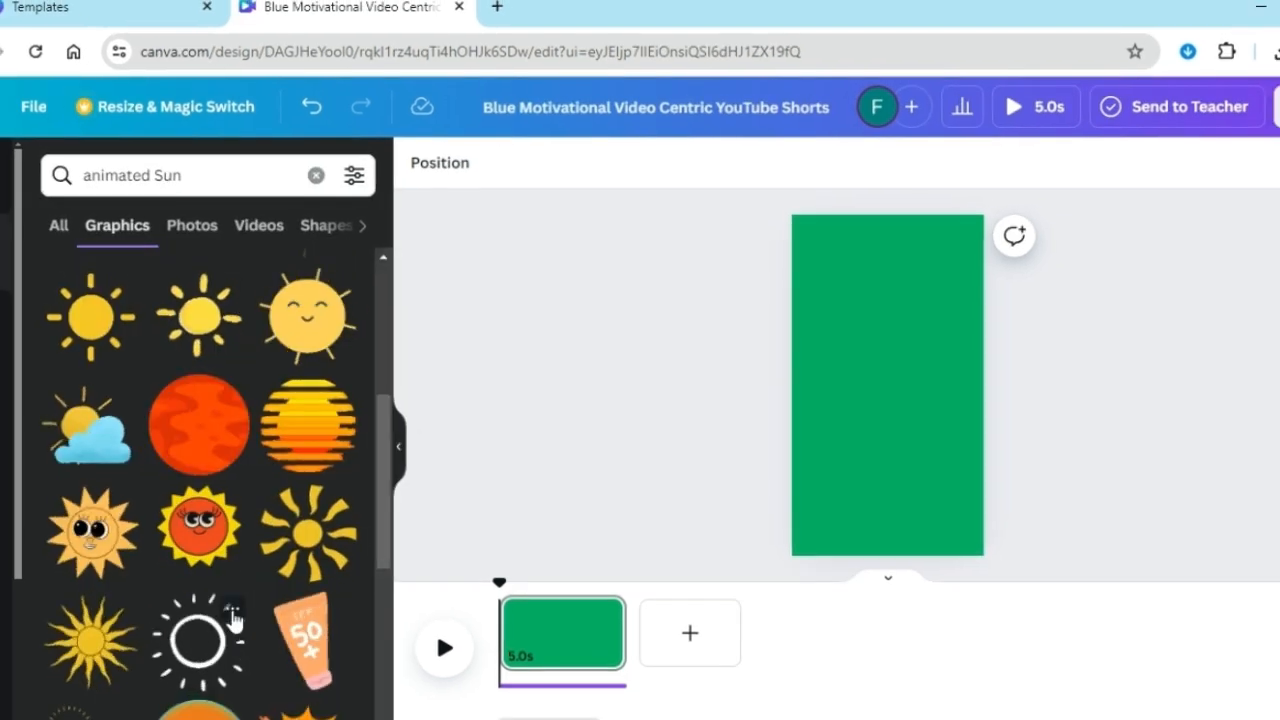
{"action": "left_click", "coordinate": [233, 617]}
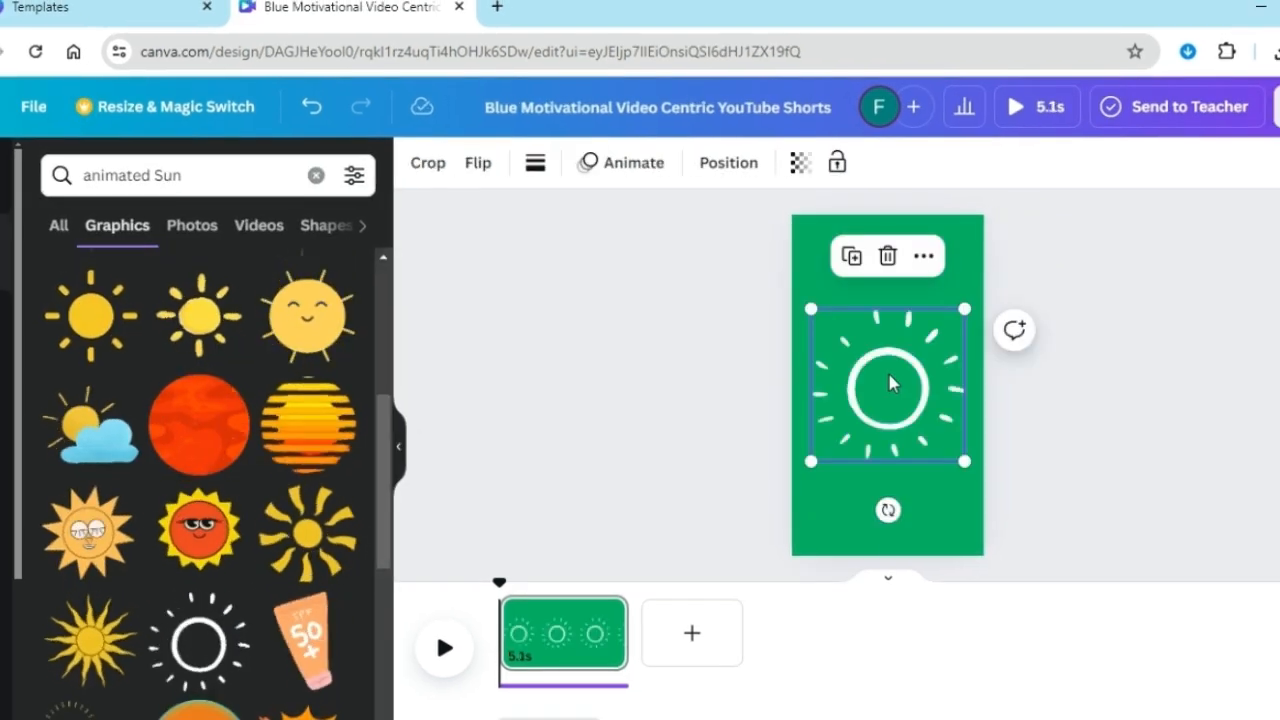
{"action": "left_click_drag", "start_coordinate": [890, 380], "coordinate": [890, 303]}
{"action": "left_click_drag", "start_coordinate": [962, 232], "coordinate": [903, 341]}
{"action": "left_click_drag", "start_coordinate": [845, 334], "coordinate": [881, 257]}
Search the graphics for "animated clouds" and add the white outline double rain cloud
{"action": "double_click", "coordinate": [177, 175]}
{"action": "type", "text": "clouds"}
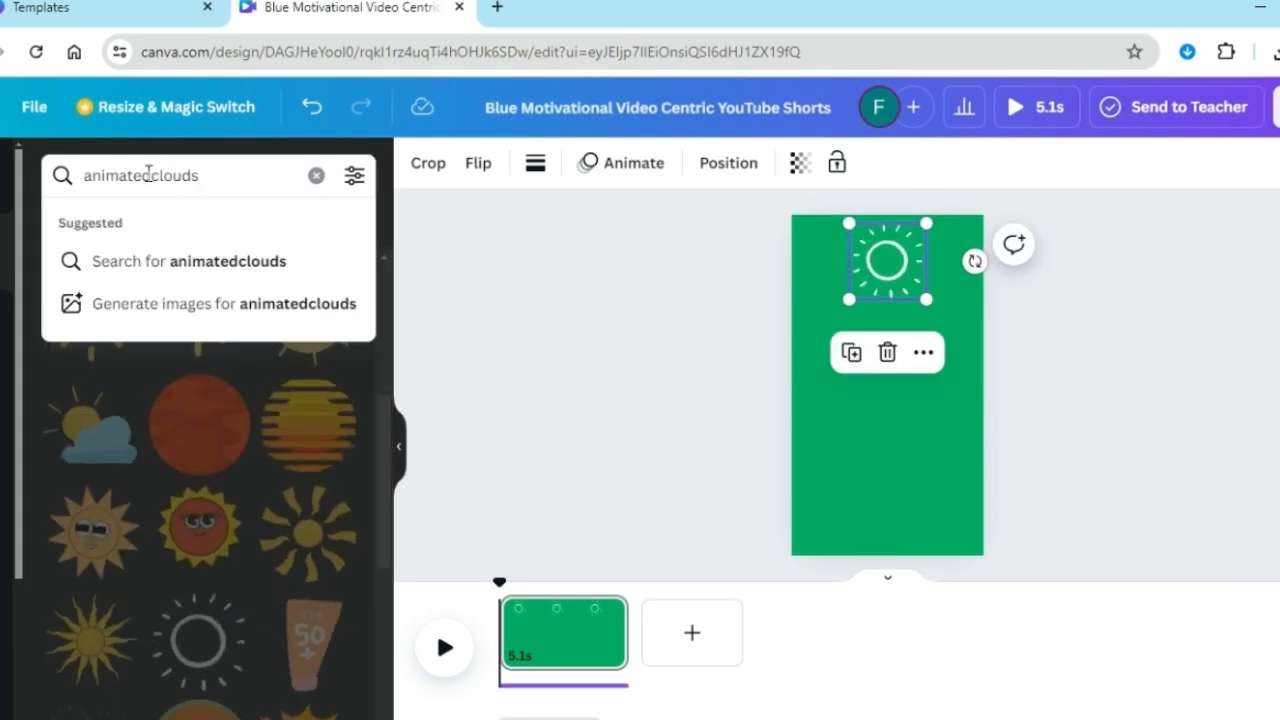
{"action": "key", "text": "Return"}
{"action": "left_click_drag", "start_coordinate": [382, 442], "coordinate": [382, 517]}
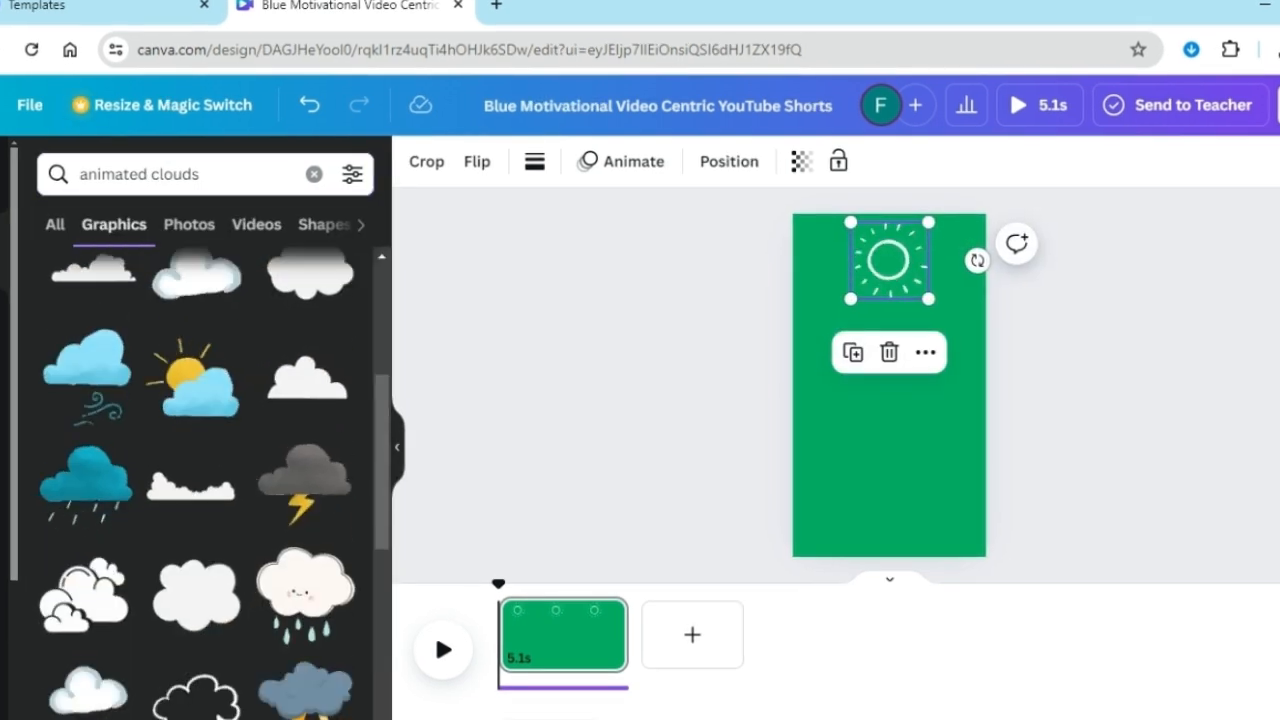
{"action": "left_click", "coordinate": [86, 648]}
Shrink the rain cloud to about the sun's width at the page's bottom centre and fine-tune the sun's size
{"action": "left_click_drag", "start_coordinate": [961, 441], "coordinate": [895, 530]}
{"action": "left_click", "coordinate": [901, 276]}
{"action": "mouse_move", "coordinate": [927, 300]}
{"action": "left_mouse_down"}
{"action": "mouse_move", "coordinate": [936, 308]}
{"action": "mouse_move", "coordinate": [907, 289]}
{"action": "left_mouse_up"}
{"action": "left_click", "coordinate": [886, 514]}
{"action": "left_click_drag", "start_coordinate": [852, 478], "coordinate": [846, 474]}
{"action": "mouse_move", "coordinate": [877, 515]}
{"action": "left_mouse_down"}
{"action": "mouse_move", "coordinate": [888, 517]}
{"action": "mouse_move", "coordinate": [877, 520]}
{"action": "left_mouse_up"}
Deselect the graphics and open the download options for the green sun-and-cloud video
{"action": "left_click", "coordinate": [1077, 445]}
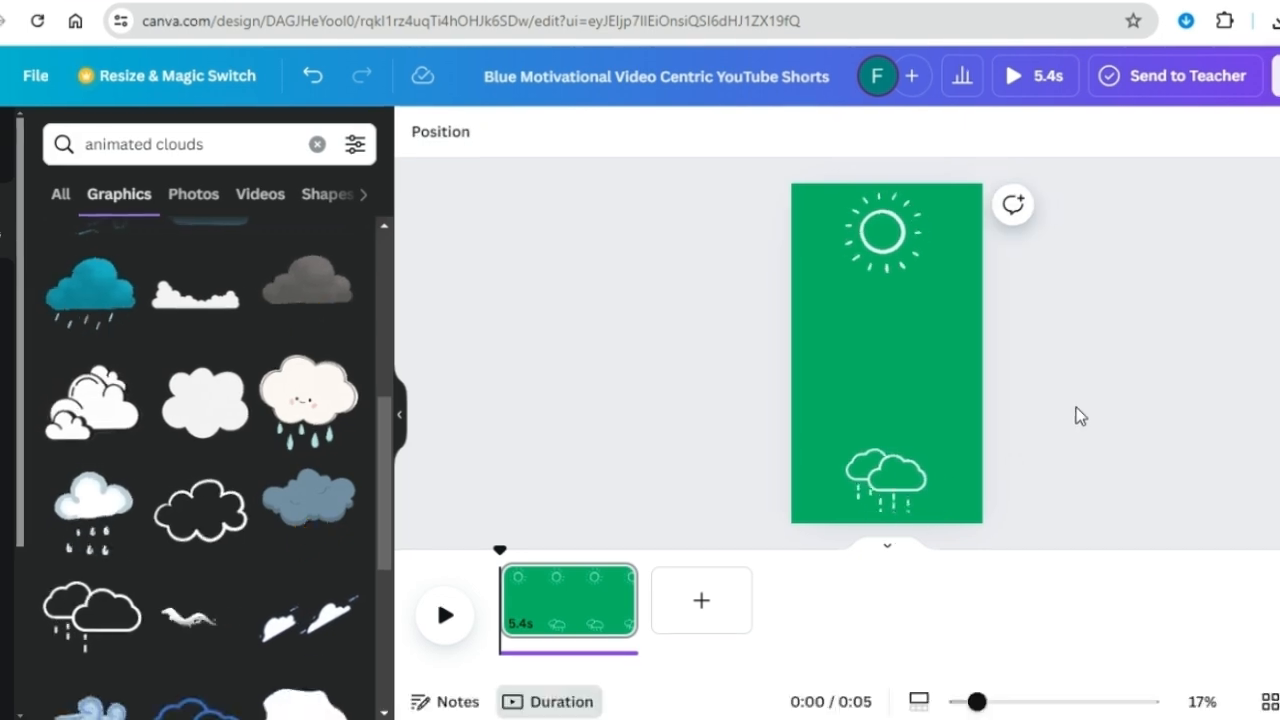
{"action": "left_click", "coordinate": [1278, 106]}
{"action": "left_click", "coordinate": [1040, 586]}
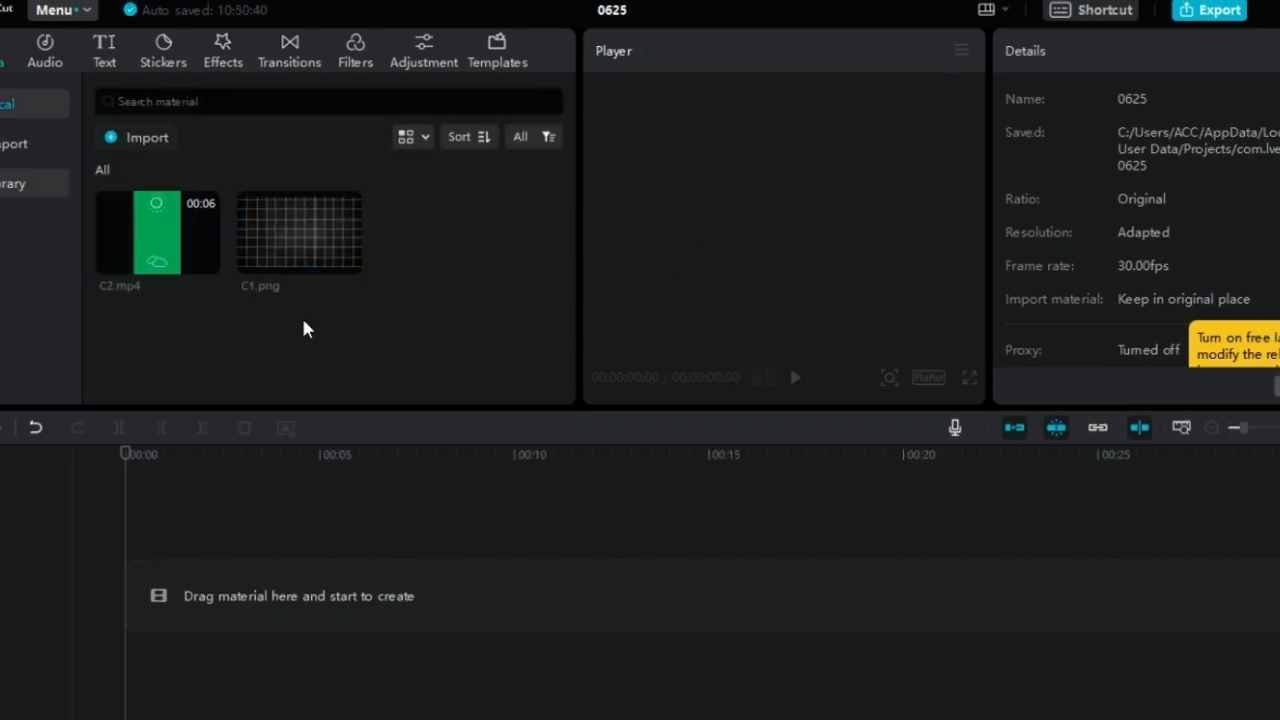
In CapCut, place C1.png at the start of the timeline and C2.mp4 on the track directly above it
{"action": "left_click_drag", "start_coordinate": [298, 250], "coordinate": [286, 323]}
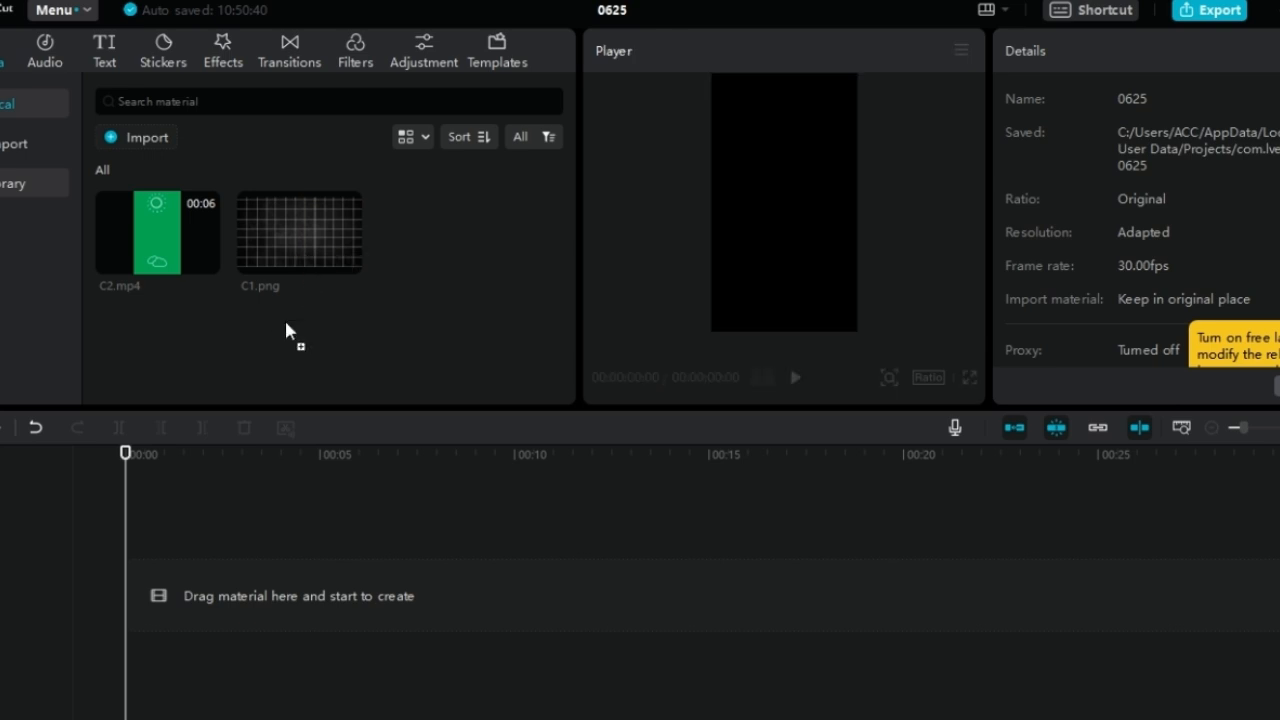
{"action": "left_click_drag", "start_coordinate": [220, 520], "coordinate": [125, 600]}
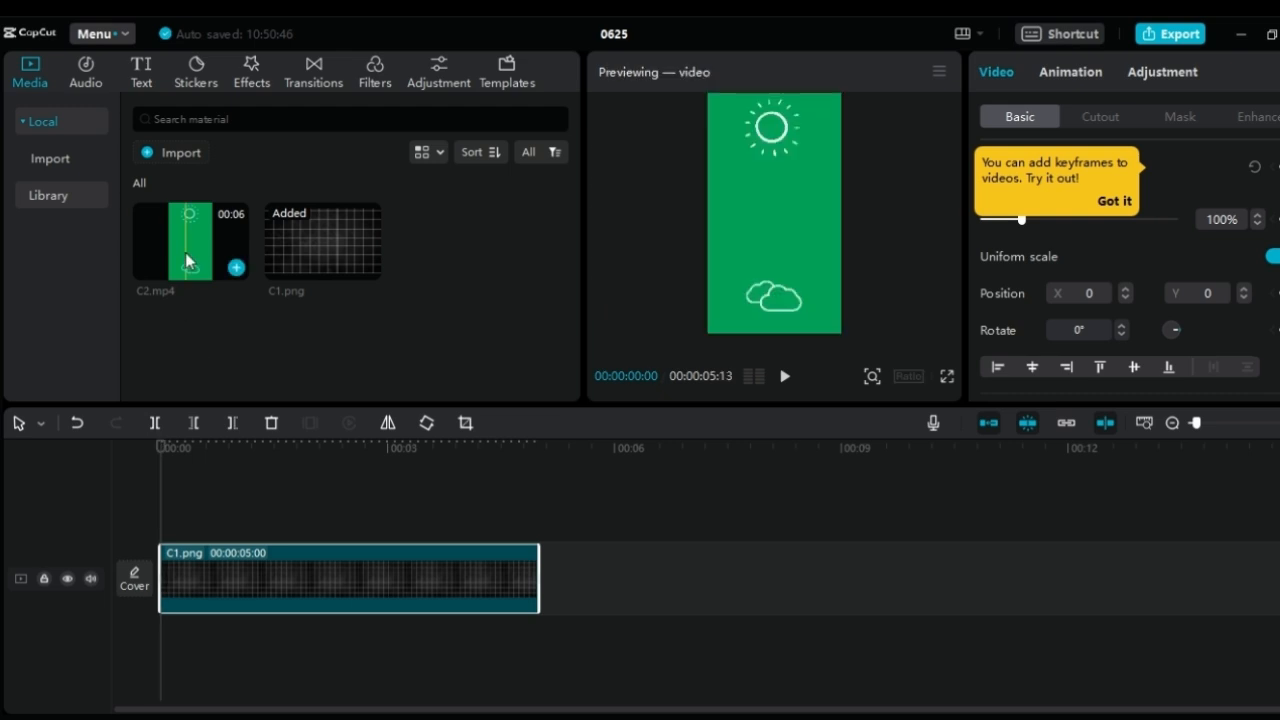
{"action": "left_click_drag", "start_coordinate": [186, 250], "coordinate": [160, 528]}
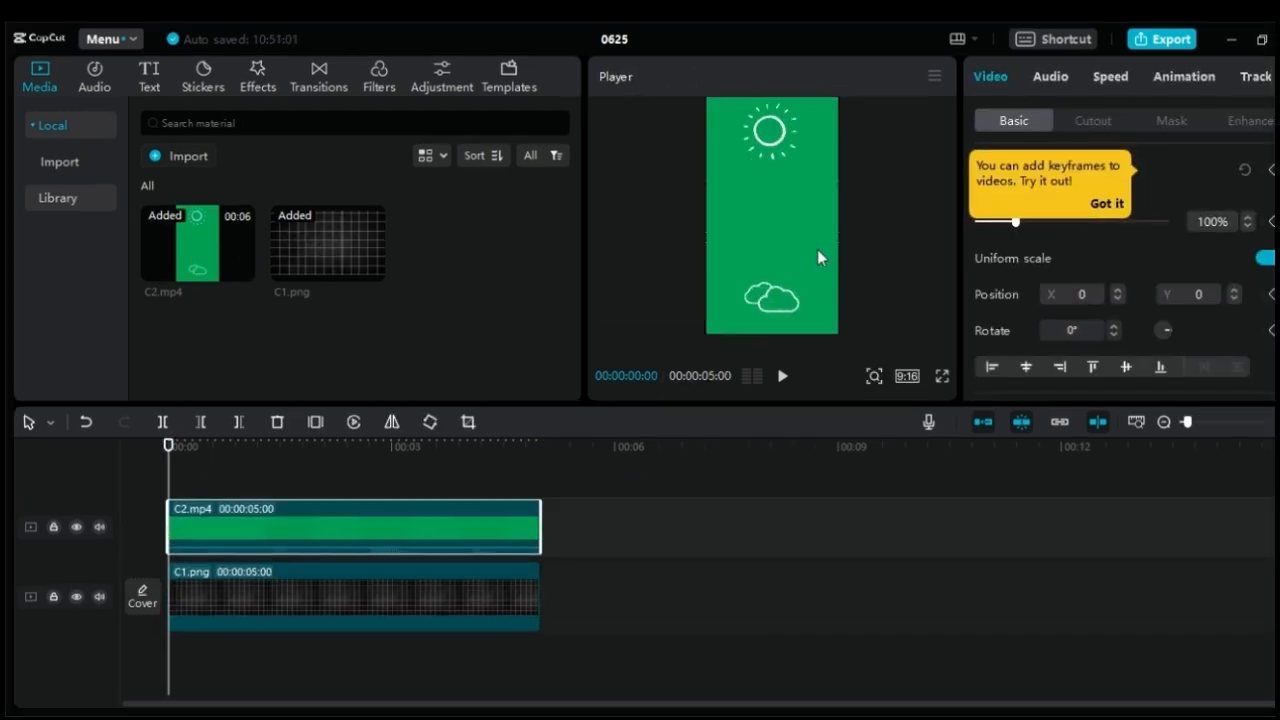
Apply a chroma key to the C2.mp4 clip, sampling its green background, with a strength of about 7
{"action": "left_click", "coordinate": [1095, 122]}
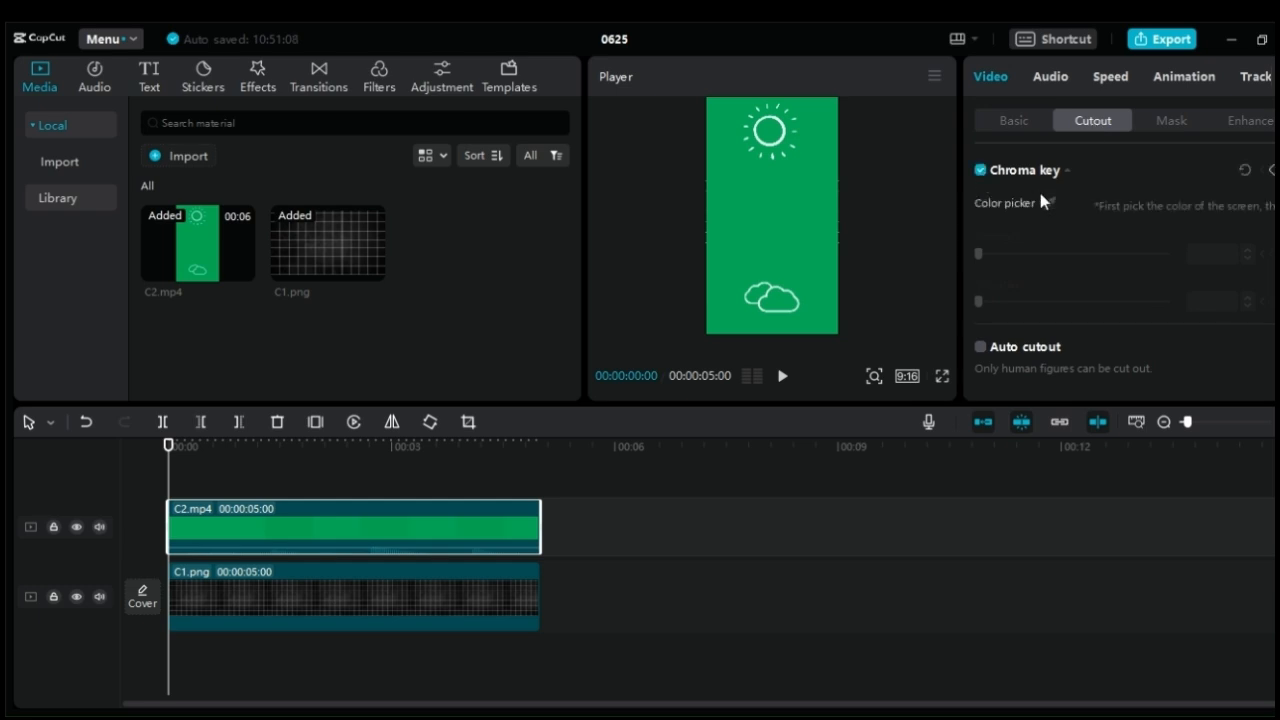
{"action": "left_click", "coordinate": [790, 180]}
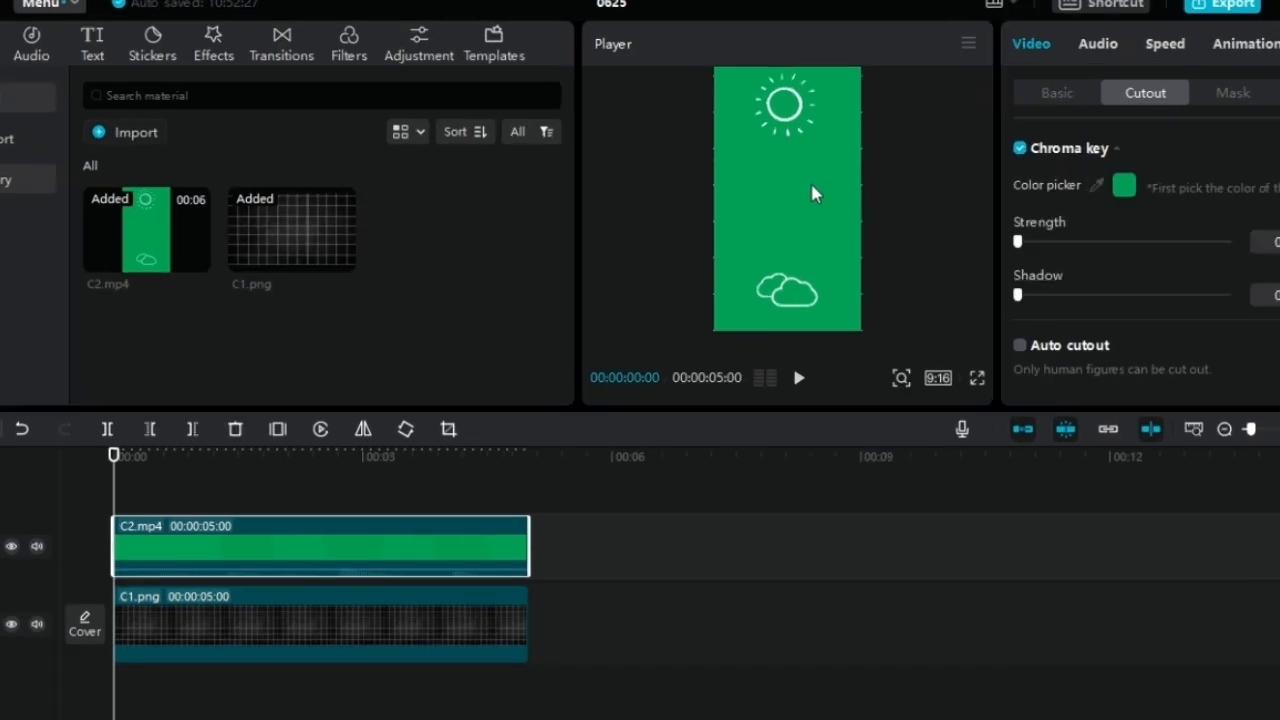
{"action": "left_click_drag", "start_coordinate": [1019, 242], "coordinate": [1033, 242]}
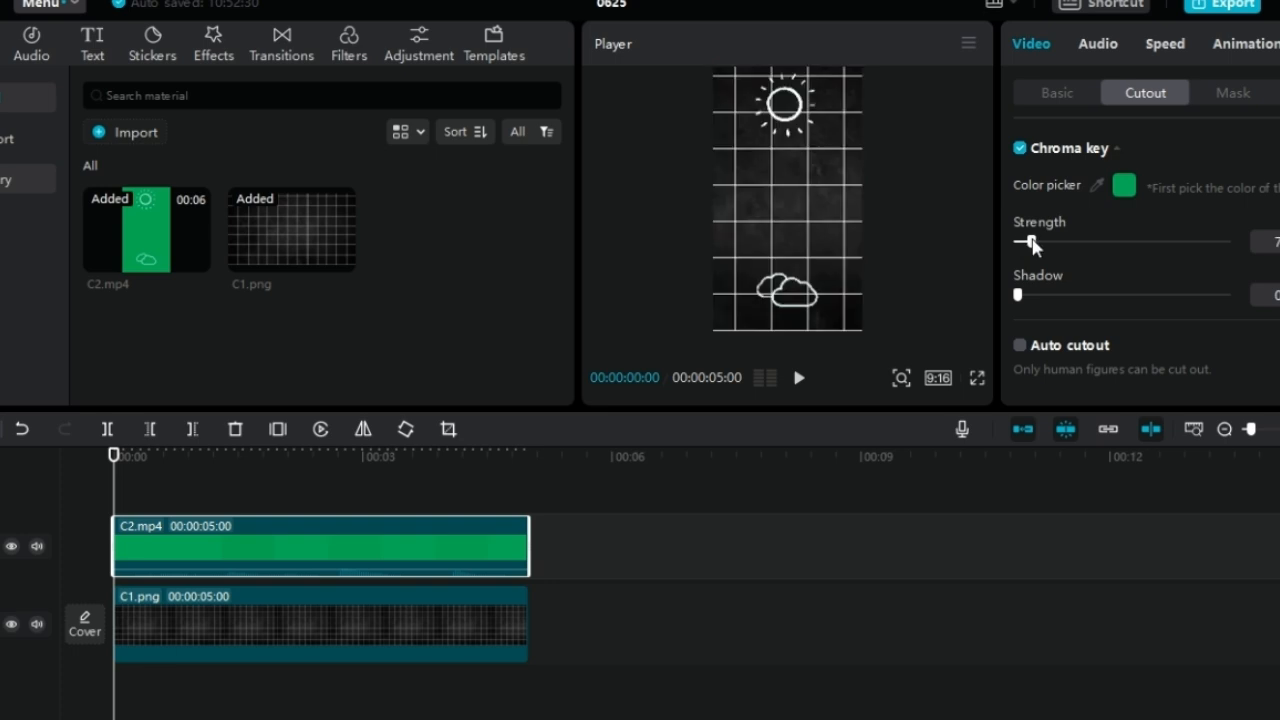
Add a default text clip above C2.mp4 and extend it to the end of both clips at 5 seconds
{"action": "left_click", "coordinate": [92, 45]}
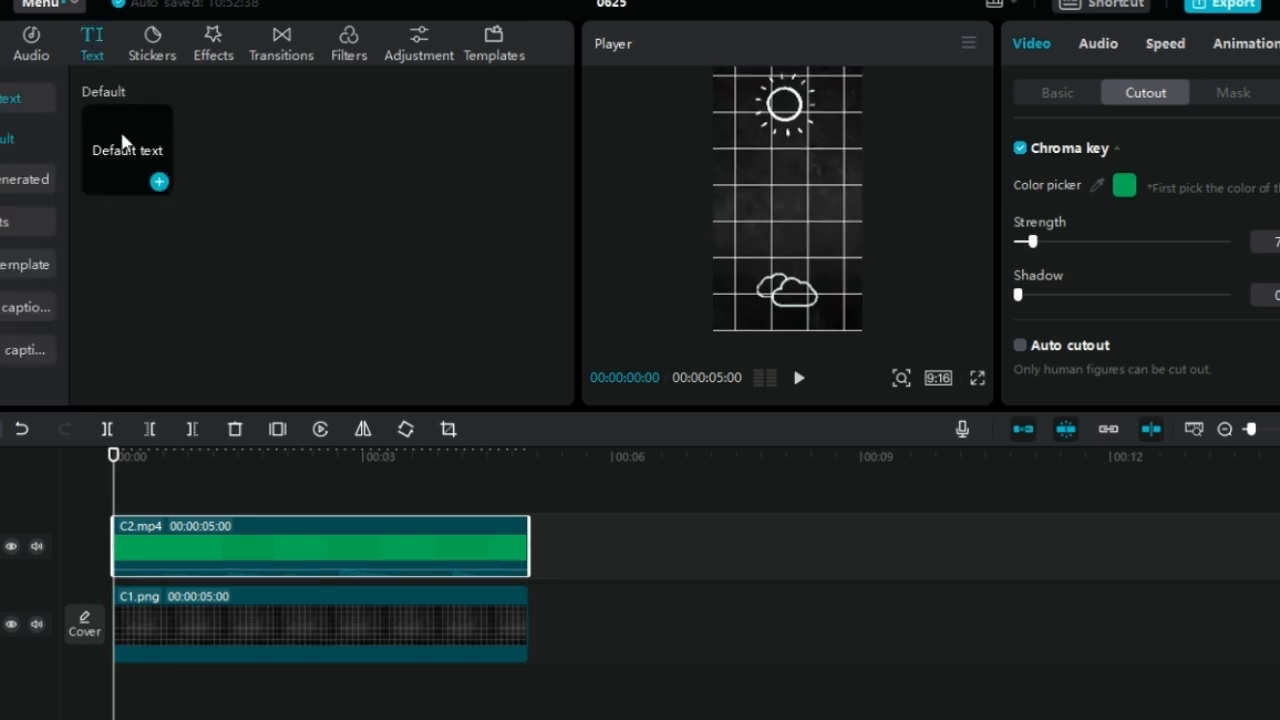
{"action": "left_click_drag", "start_coordinate": [127, 150], "coordinate": [134, 526]}
{"action": "left_click_drag", "start_coordinate": [367, 526], "coordinate": [528, 526]}
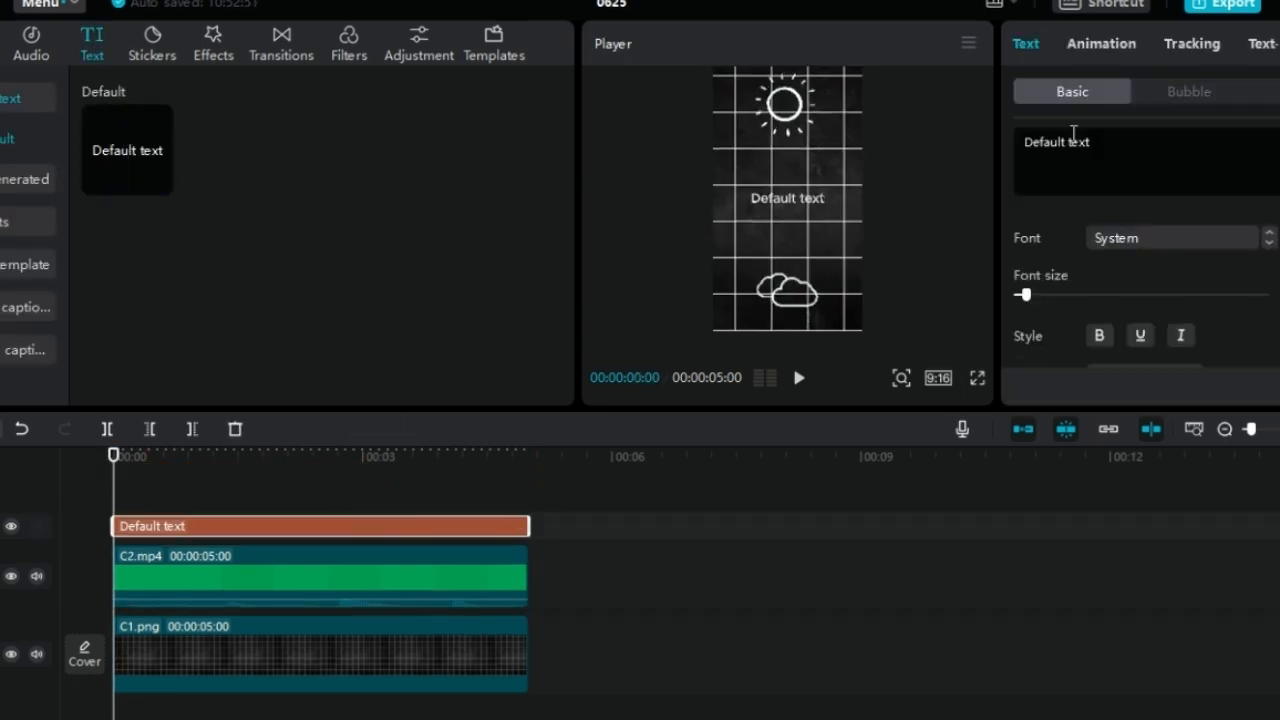
Replace the default text with a row of hyphens spanning nearly the full frame width
{"action": "left_click_drag", "start_coordinate": [1090, 142], "coordinate": [1006, 145]}
{"action": "type", "text": "-------------------------------"}
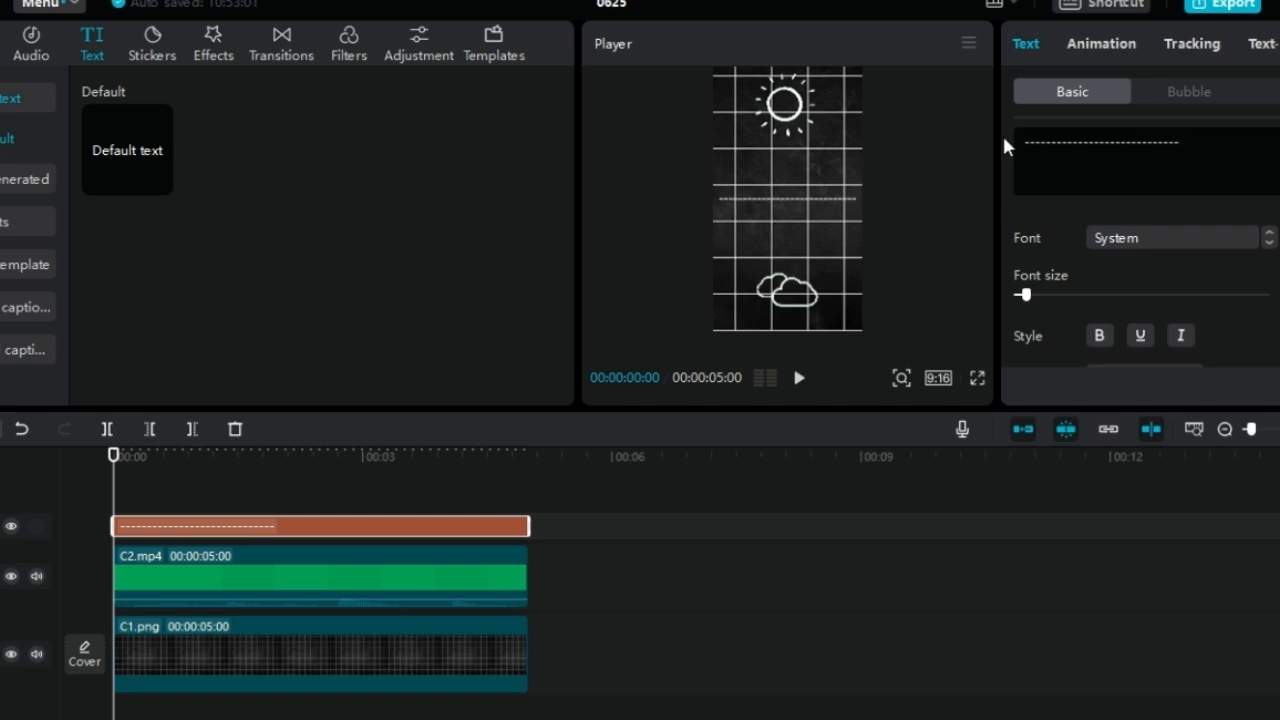
{"action": "scroll", "coordinate": [1125, 233], "scroll_direction": "down", "scroll_amount": 10}
{"action": "scroll", "coordinate": [1125, 233], "scroll_direction": "up", "scroll_amount": 8}
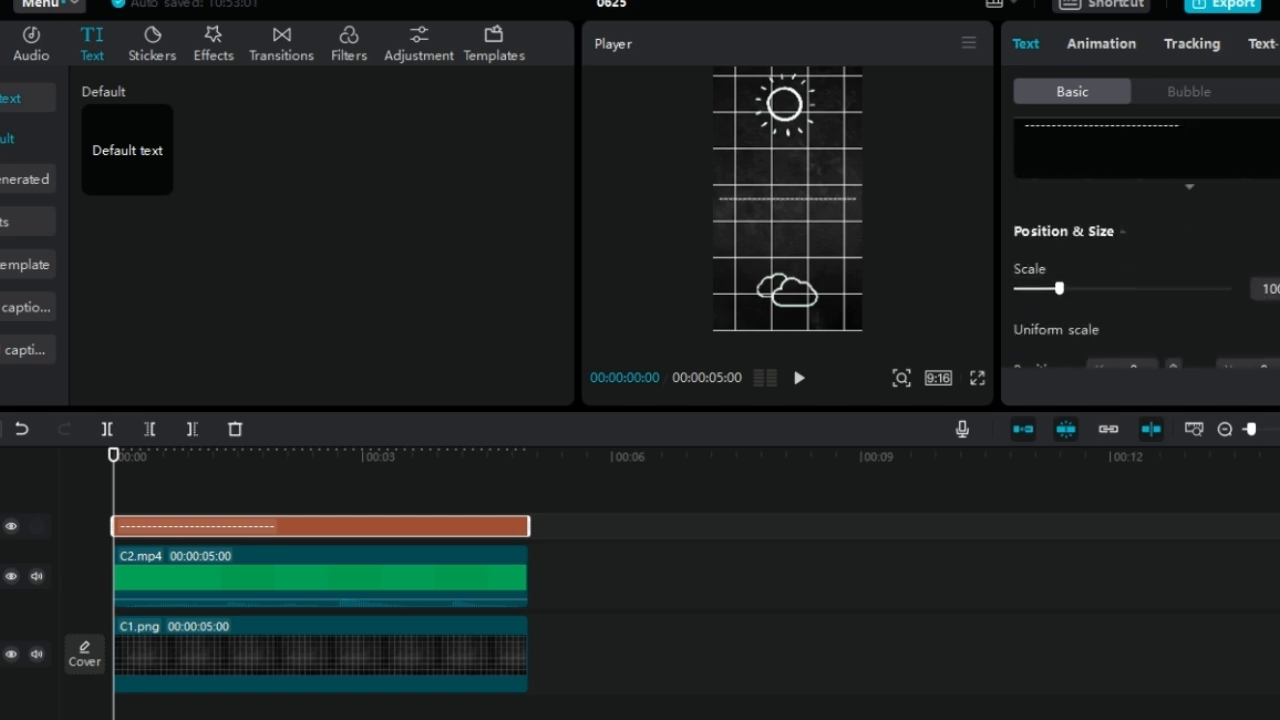
Set the hyphen text's character spacing to -3 and enlarge its scale to about 312% to form a thick solid line
{"action": "scroll", "coordinate": [1150, 290], "scroll_direction": "up", "scroll_amount": 1}
{"action": "left_click", "coordinate": [1155, 312]}
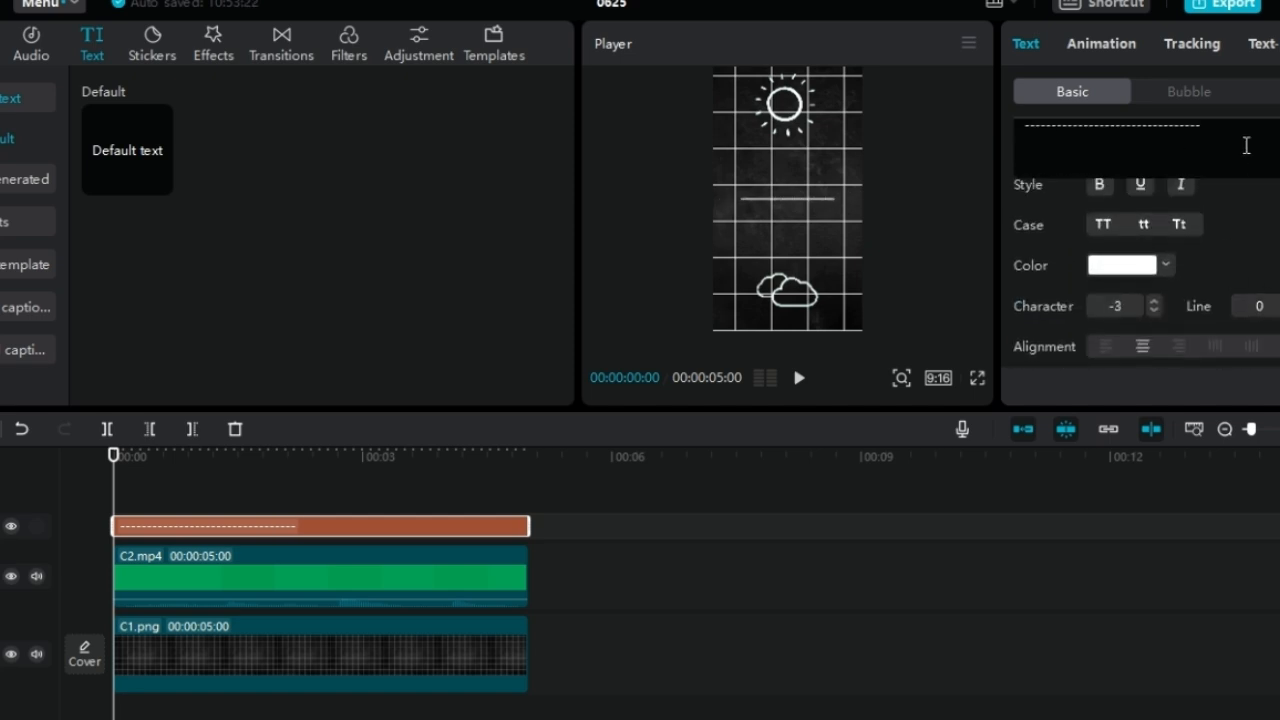
{"action": "scroll", "coordinate": [1145, 273], "scroll_direction": "down", "scroll_amount": 8}
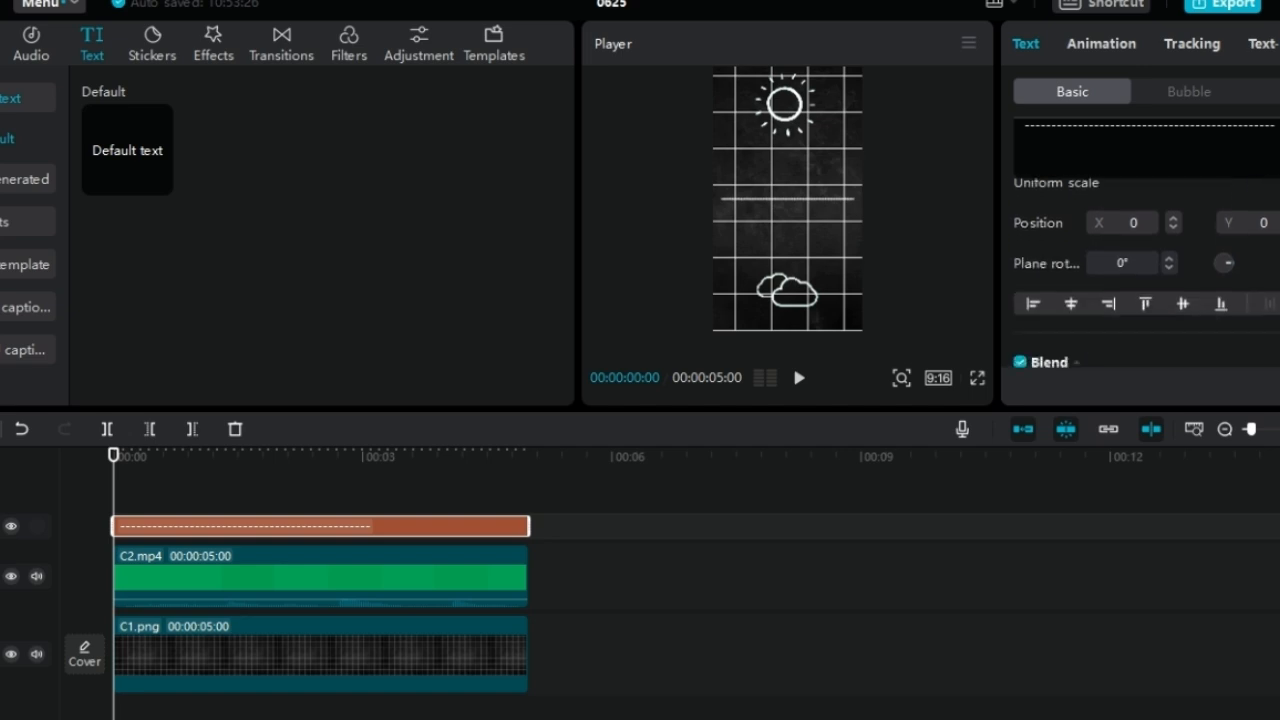
{"action": "scroll", "coordinate": [1145, 273], "scroll_direction": "up", "scroll_amount": 4}
{"action": "scroll", "coordinate": [1060, 250], "scroll_direction": "up", "scroll_amount": 1}
{"action": "left_click_drag", "start_coordinate": [1059, 250], "coordinate": [1082, 250]}
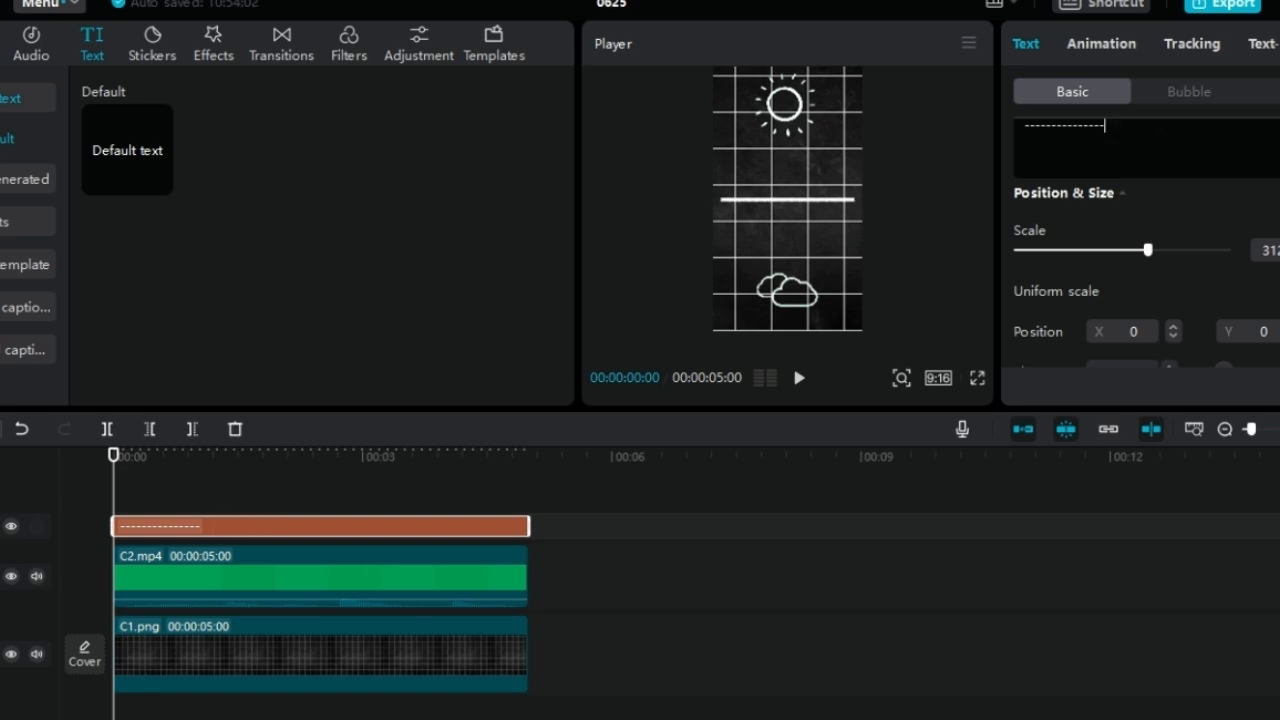
Rotate the line to 90° and fit its length between the sun and the clouds, positioned at X 0, Y -101
{"action": "left_click_drag", "start_coordinate": [785, 265], "coordinate": [648, 210]}
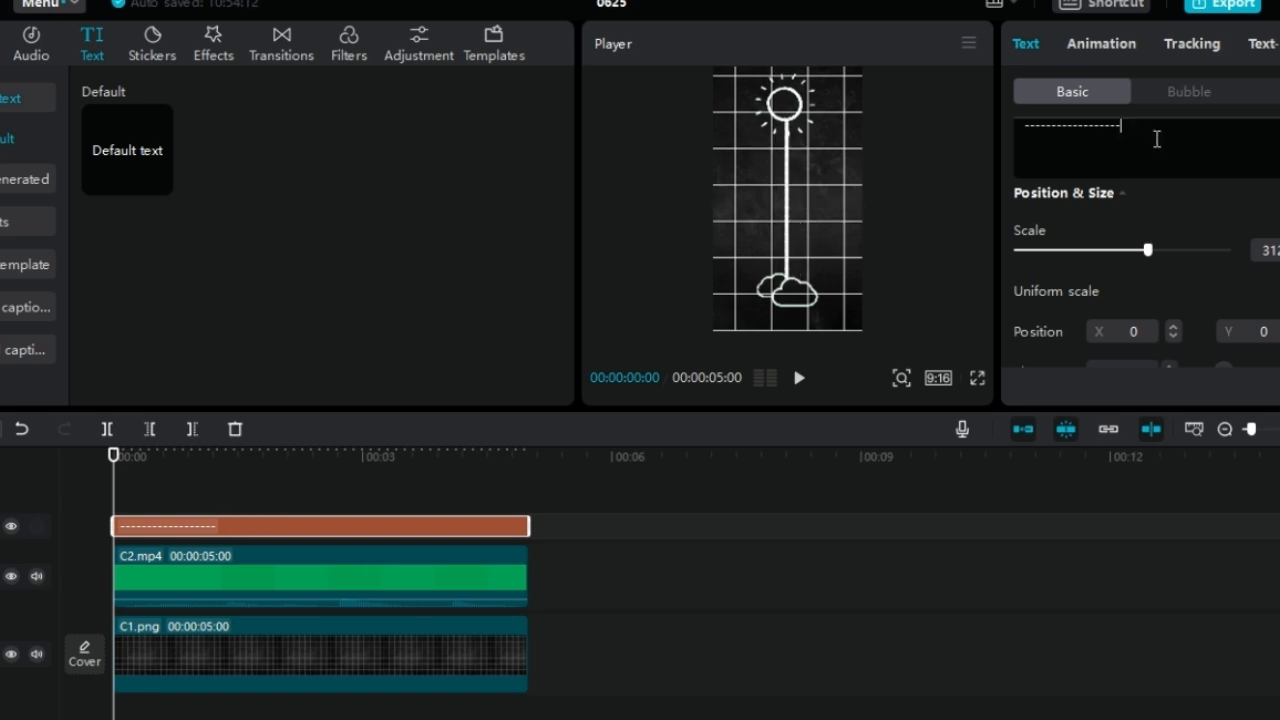
{"action": "scroll", "coordinate": [1130, 280], "scroll_direction": "down", "scroll_amount": 2}
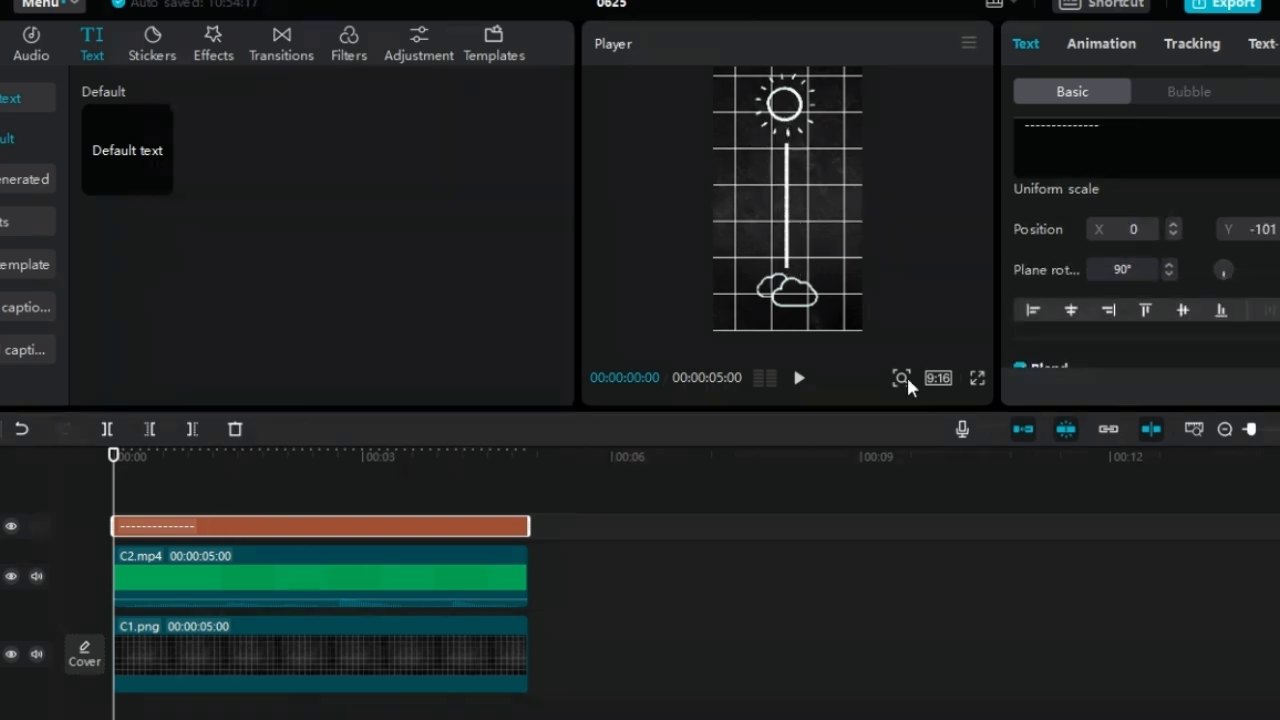
{"action": "scroll", "coordinate": [943, 316], "scroll_direction": "up", "scroll_amount": 3}
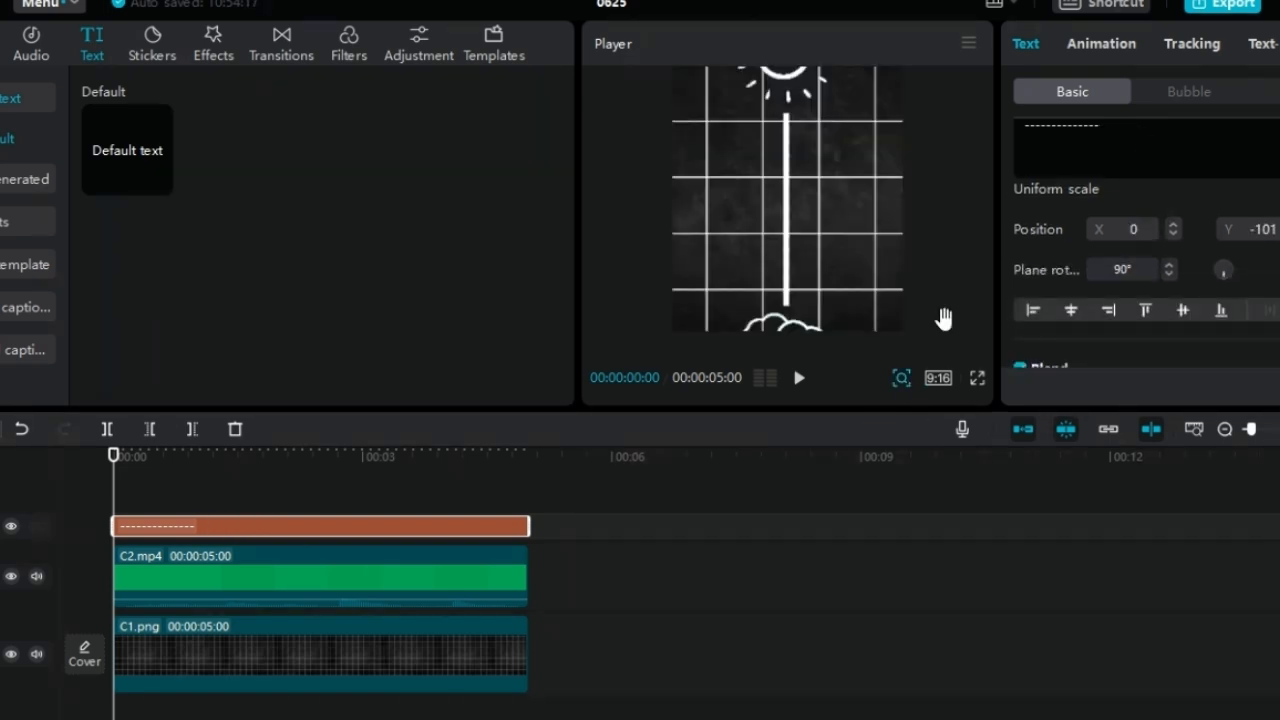
{"action": "left_click", "coordinate": [908, 381]}
{"action": "left_click", "coordinate": [656, 289]}
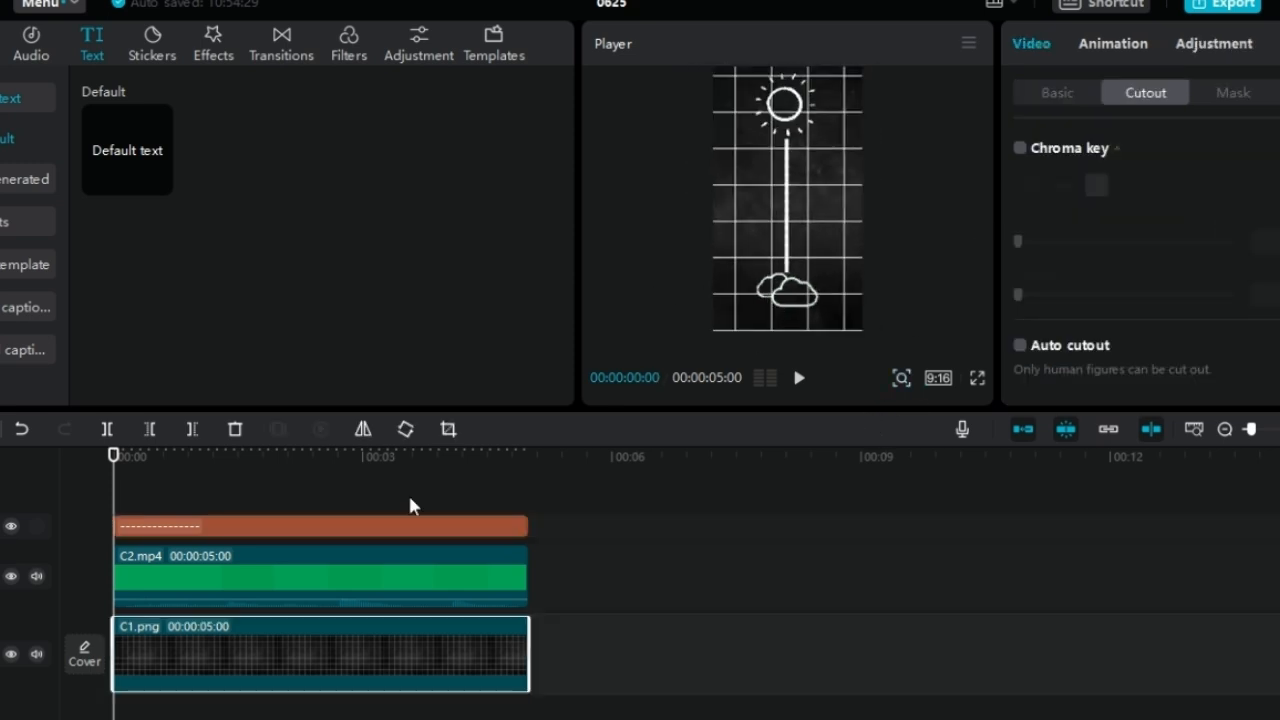
{"action": "left_click", "coordinate": [456, 503]}
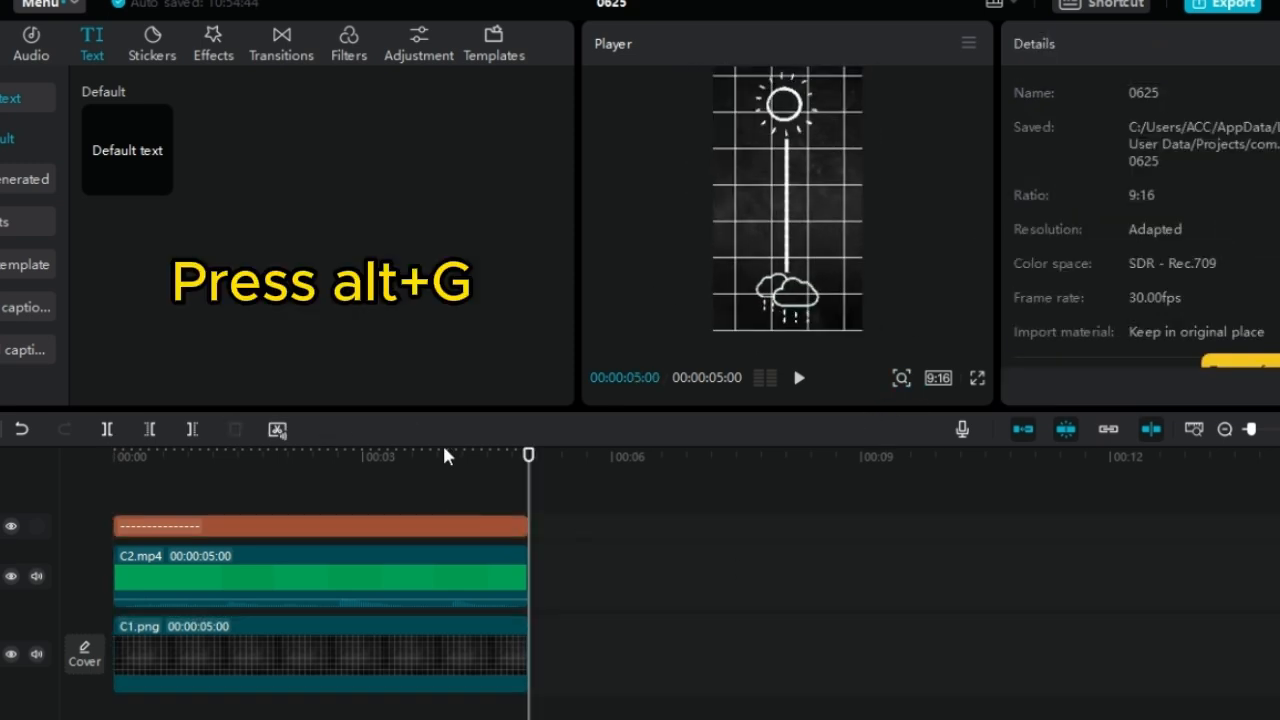
Convert the C2.mp4 clip into a compound clip
{"action": "left_click", "coordinate": [300, 578]}
{"action": "key", "text": "alt+g"}
{"action": "left_click", "coordinate": [1215, 105]}
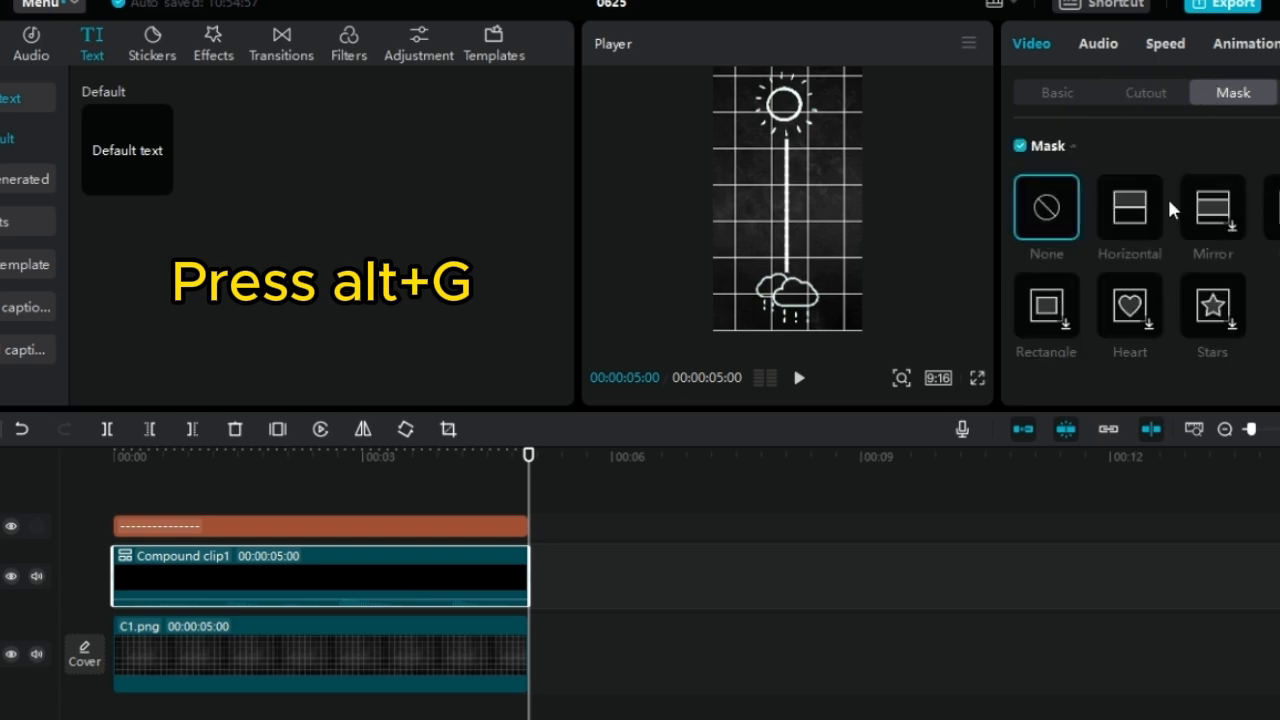
{"action": "left_click", "coordinate": [1145, 215]}
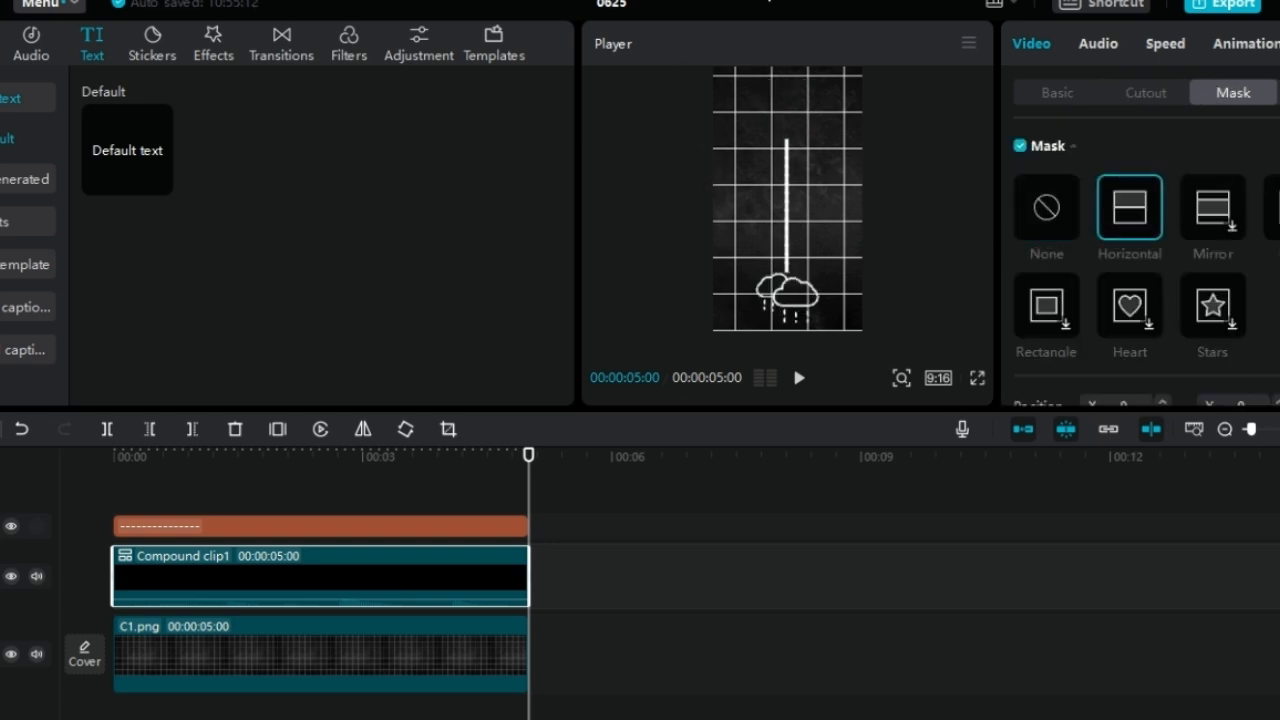
{"action": "key", "text": "ctrl+z"}
Return the playhead to the start of the timeline and convert the vertical line text into a compound clip
{"action": "left_click", "coordinate": [834, 270]}
{"action": "left_click", "coordinate": [420, 491]}
{"action": "left_click_drag", "start_coordinate": [420, 491], "coordinate": [116, 507]}
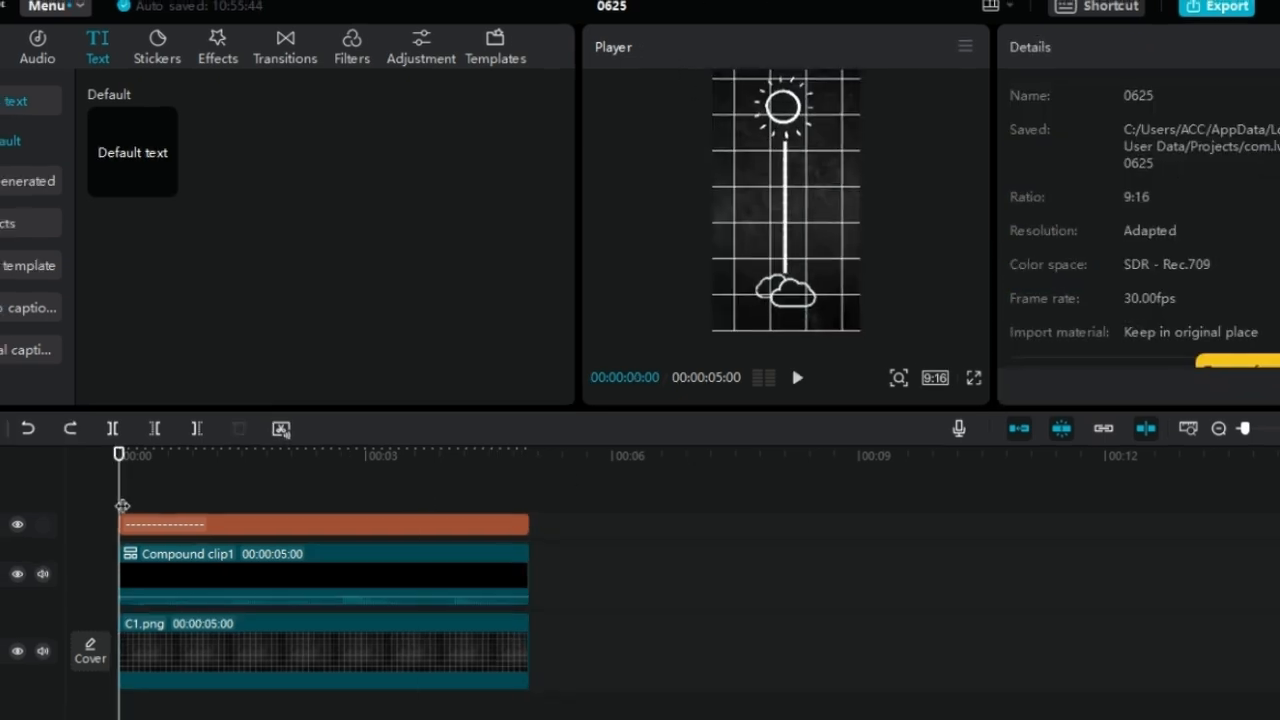
{"action": "left_click", "coordinate": [786, 208]}
{"action": "key", "text": "alt+g"}
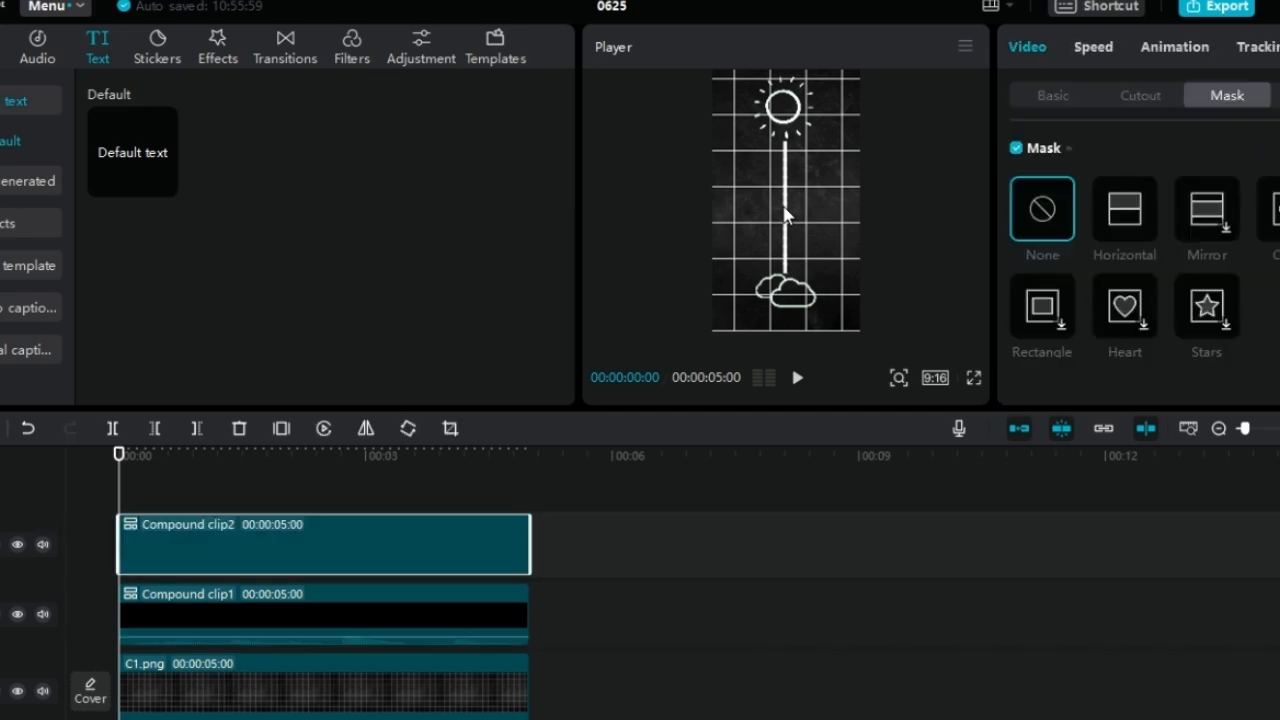
Keyframe a Horizontal mask on the line clip at the start, rotated 180° with feather 3, at X 69, Y -504 just above the clouds
{"action": "left_click", "coordinate": [1121, 223]}
{"action": "mouse_move", "coordinate": [789, 230]}
{"action": "left_mouse_down"}
{"action": "mouse_move", "coordinate": [755, 203]}
{"action": "mouse_move", "coordinate": [779, 149]}
{"action": "mouse_move", "coordinate": [785, 247]}
{"action": "left_mouse_up"}
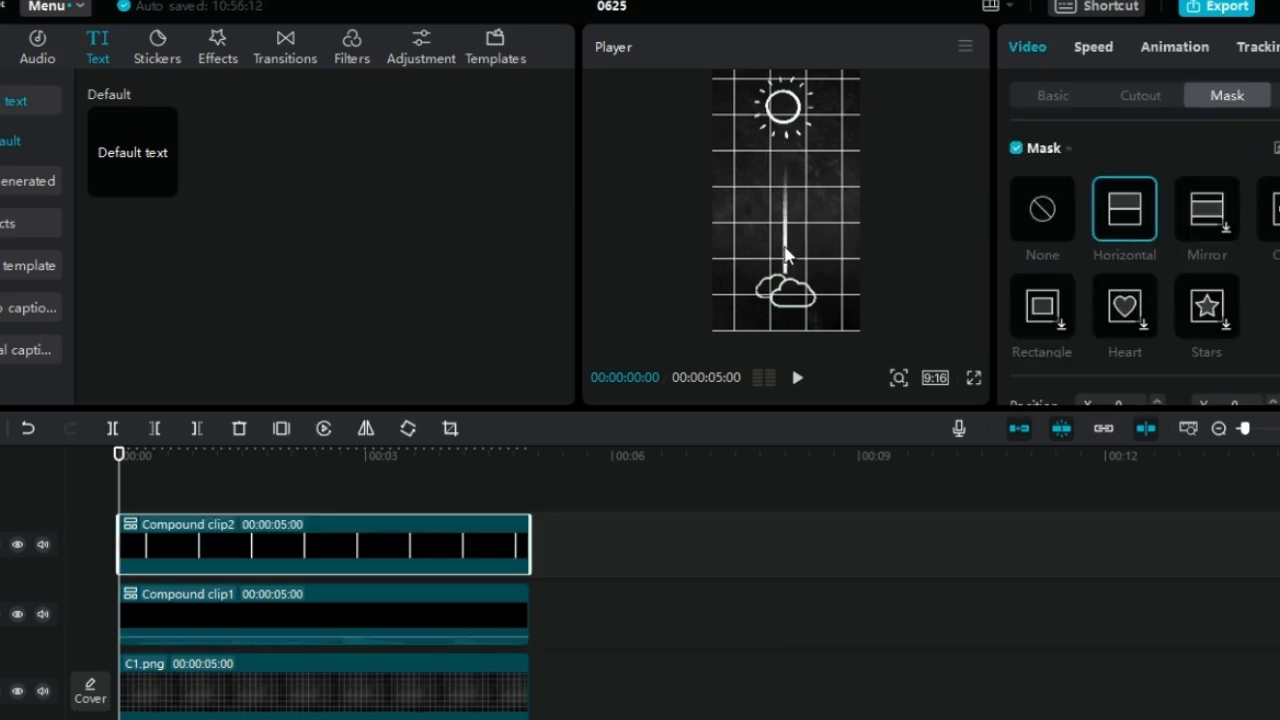
{"action": "left_click", "coordinate": [900, 378]}
{"action": "left_click_drag", "start_coordinate": [941, 298], "coordinate": [943, 320]}
{"action": "scroll", "coordinate": [1138, 270], "scroll_direction": "down", "scroll_amount": 2}
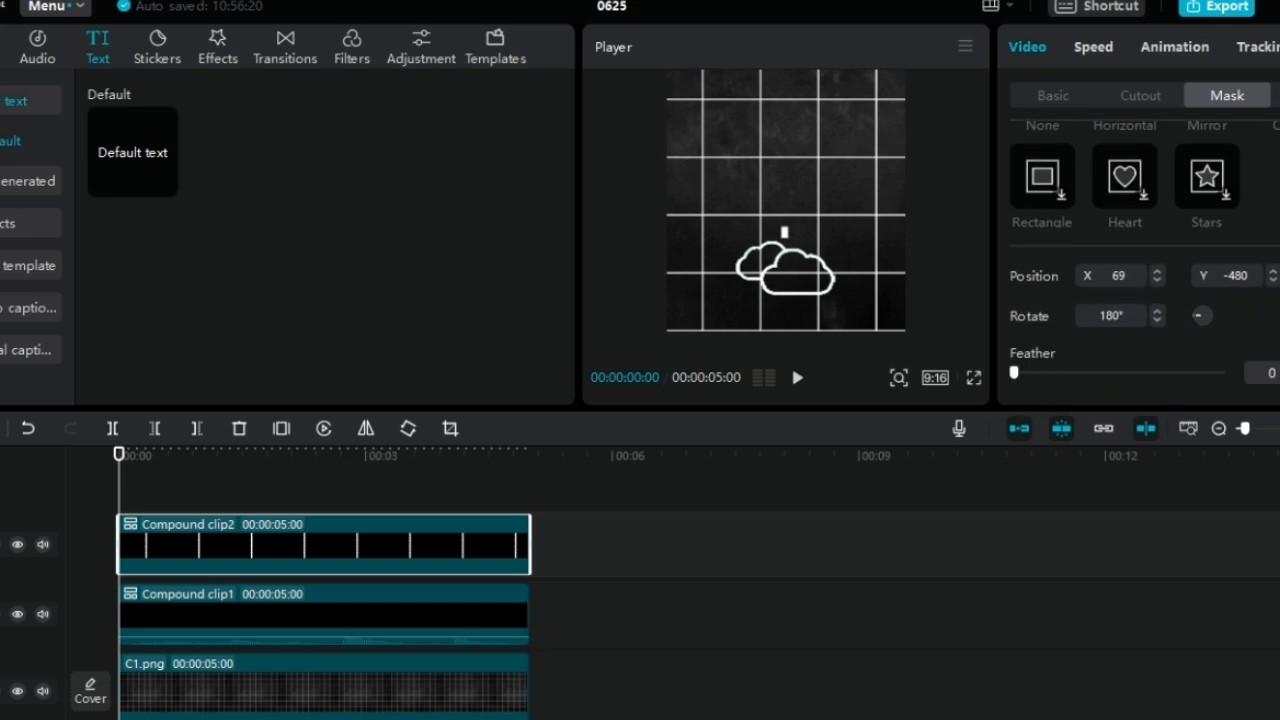
{"action": "left_click_drag", "start_coordinate": [1014, 372], "coordinate": [1020, 372]}
{"action": "left_click_drag", "start_coordinate": [813, 215], "coordinate": [813, 218]}
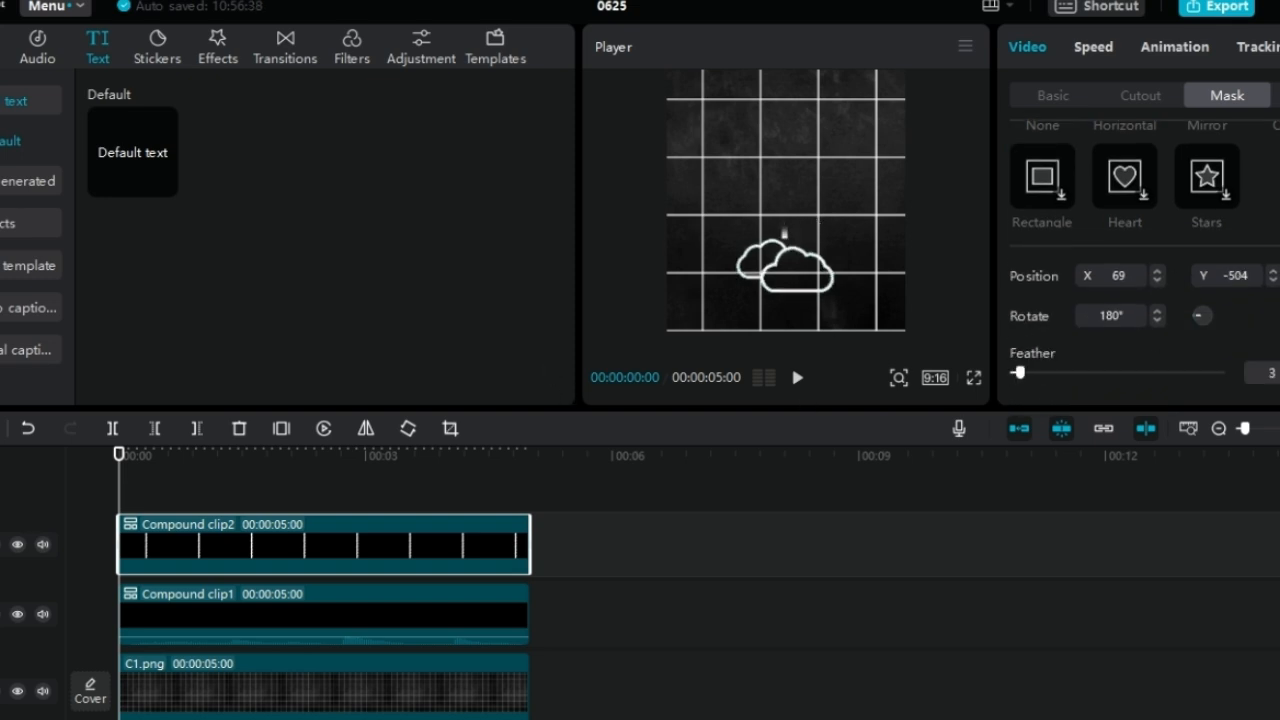
At the end of the clips, move the line's mask up to X 62, Y 417 so the whole line is revealed
{"action": "left_click_drag", "start_coordinate": [119, 456], "coordinate": [524, 467]}
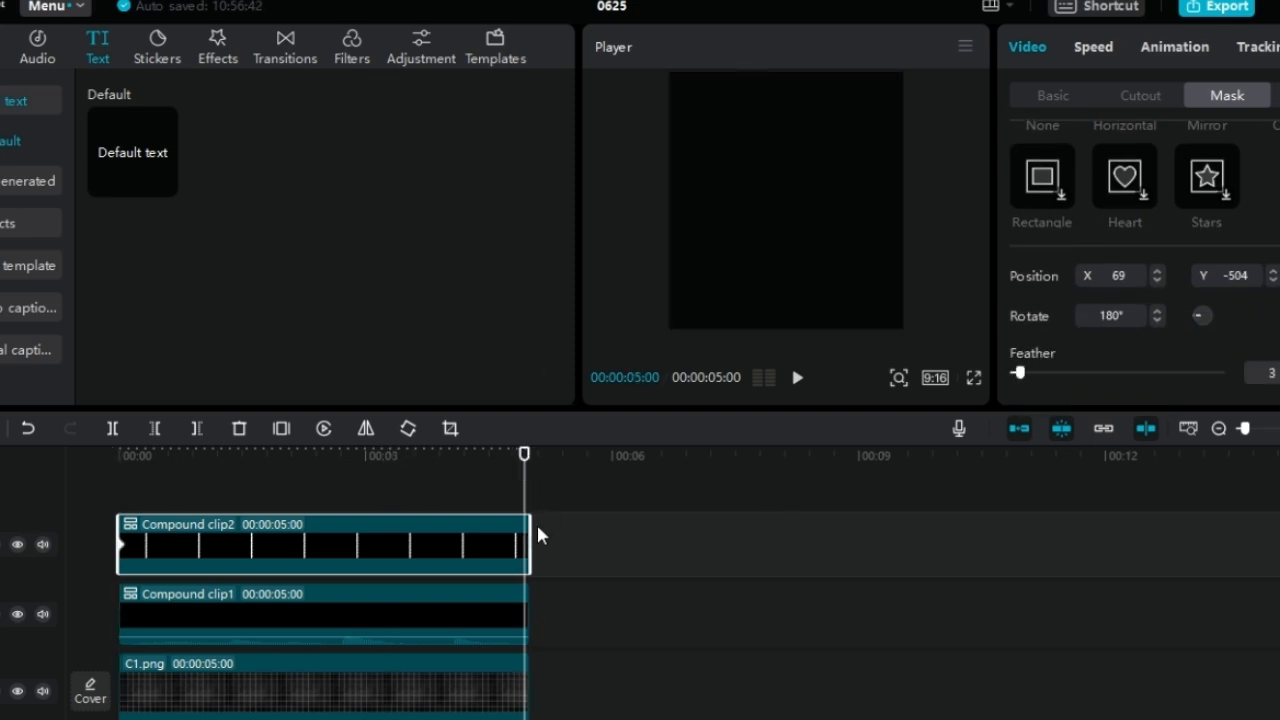
{"action": "left_click", "coordinate": [900, 377]}
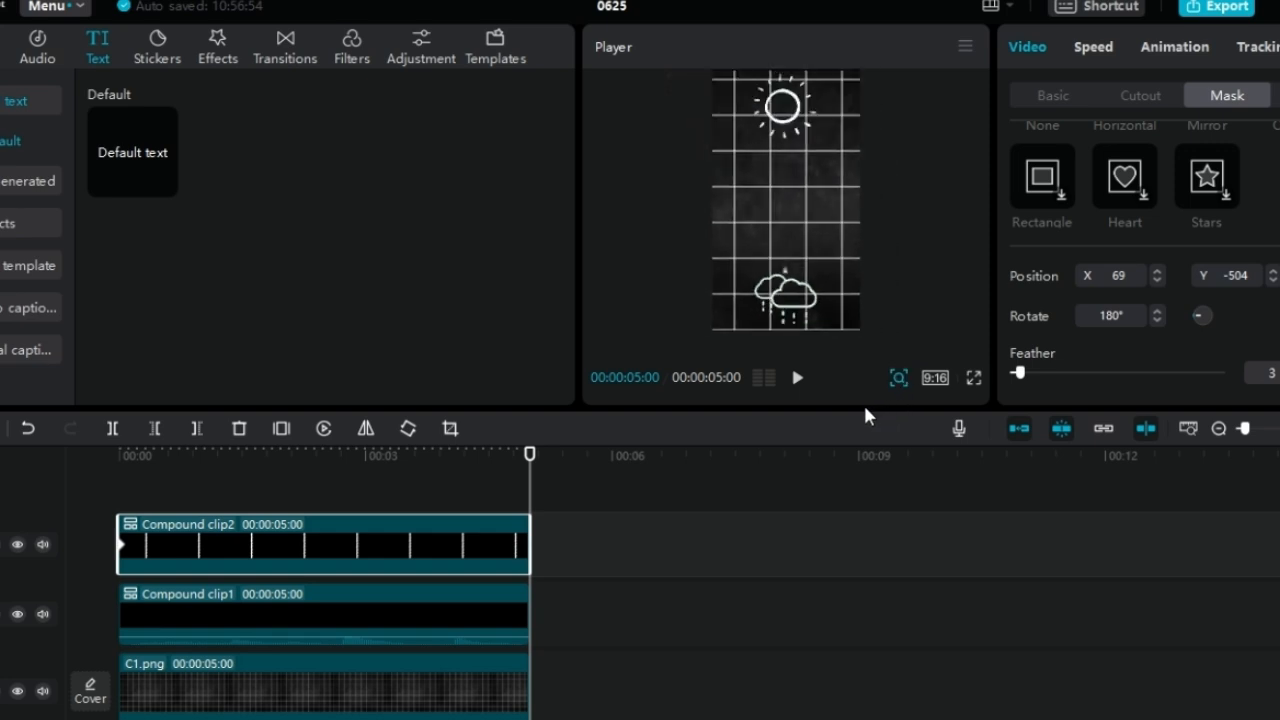
{"action": "left_click_drag", "start_coordinate": [823, 292], "coordinate": [824, 148]}
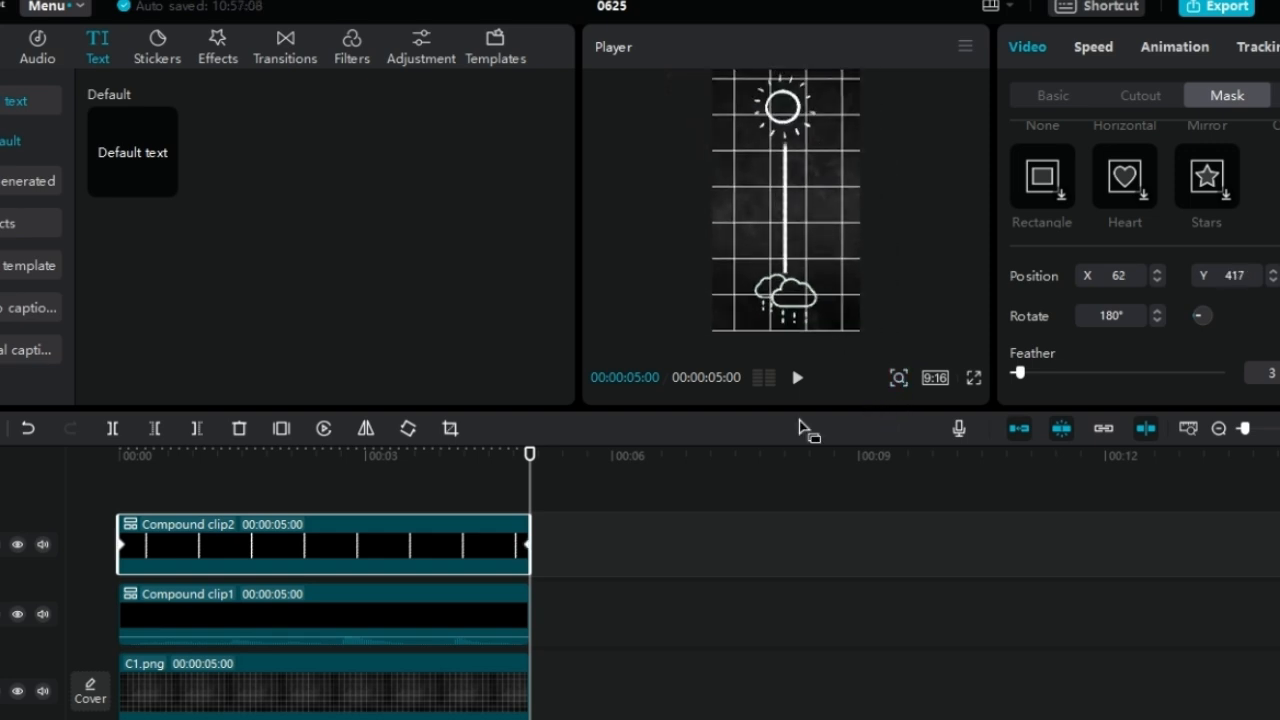
Play back the line animation from the start and scrub through it
{"action": "left_click", "coordinate": [516, 476]}
{"action": "key", "text": "space"}
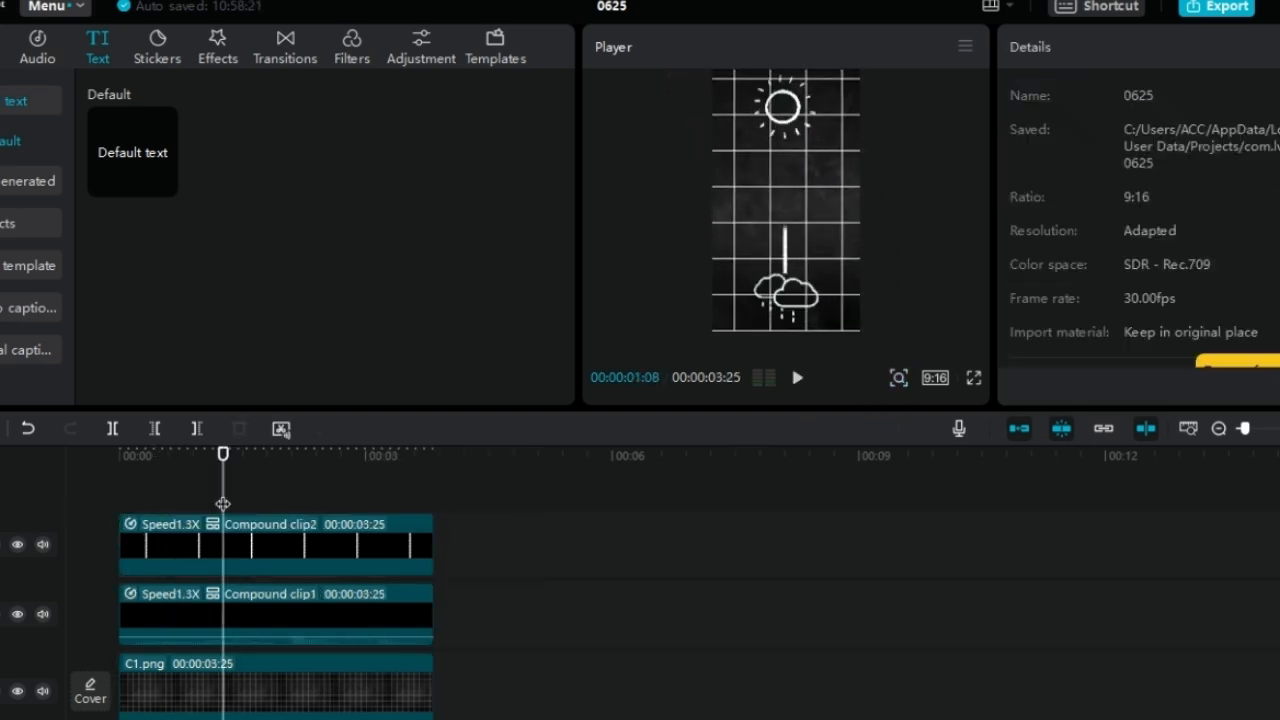
{"action": "left_click_drag", "start_coordinate": [223, 504], "coordinate": [88, 500]}
{"action": "key", "text": "space"}
{"action": "left_click_drag", "start_coordinate": [434, 504], "coordinate": [140, 508]}
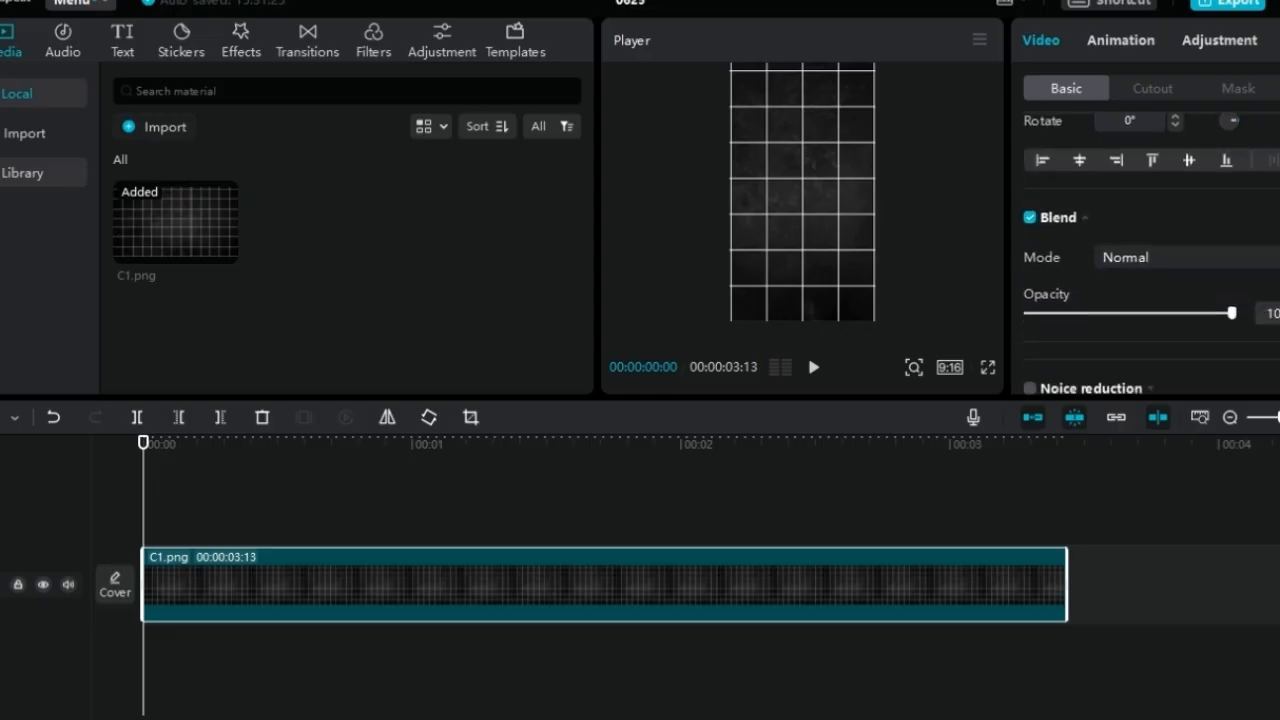
Reduce the opacity of the C1.png background clip to 45%
{"action": "scroll", "coordinate": [1150, 250], "scroll_direction": "down", "scroll_amount": 2}
{"action": "left_click_drag", "start_coordinate": [1228, 240], "coordinate": [1165, 240]}
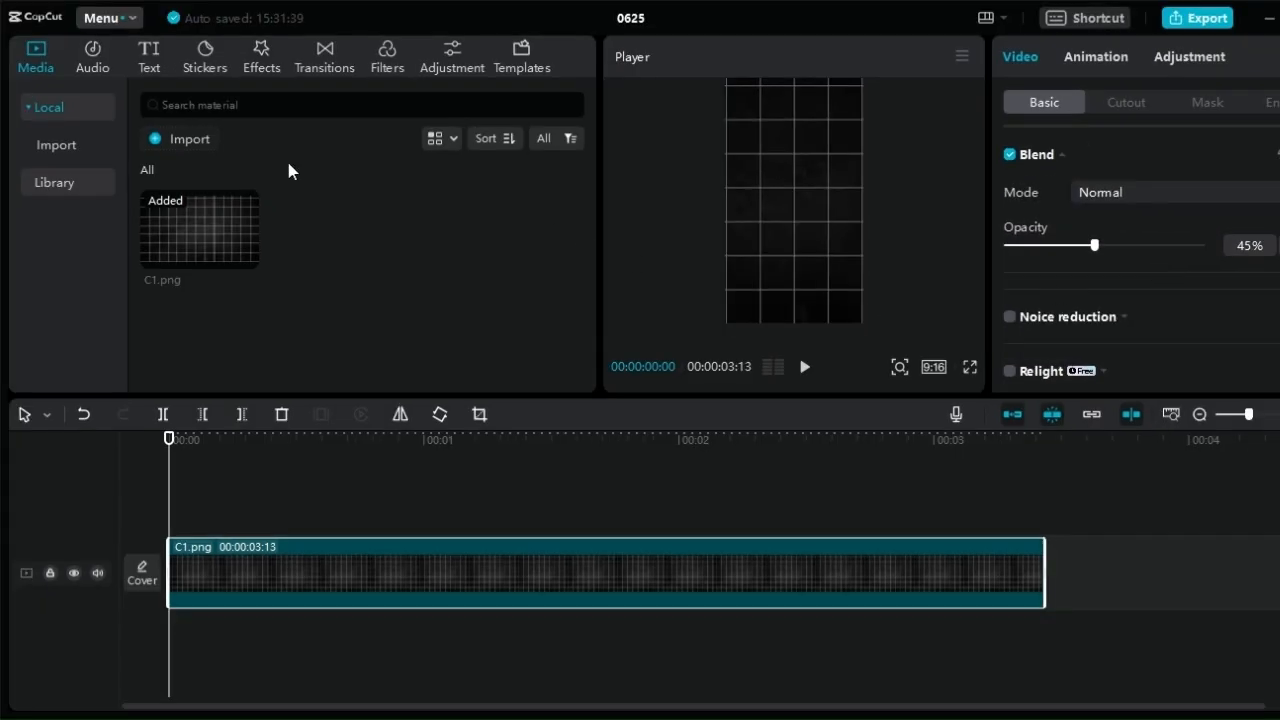
Add a default text clip above C1.png at the start of the timeline and change its text to "Wake Up"
{"action": "left_click", "coordinate": [148, 57]}
{"action": "left_click_drag", "start_coordinate": [194, 171], "coordinate": [194, 487]}
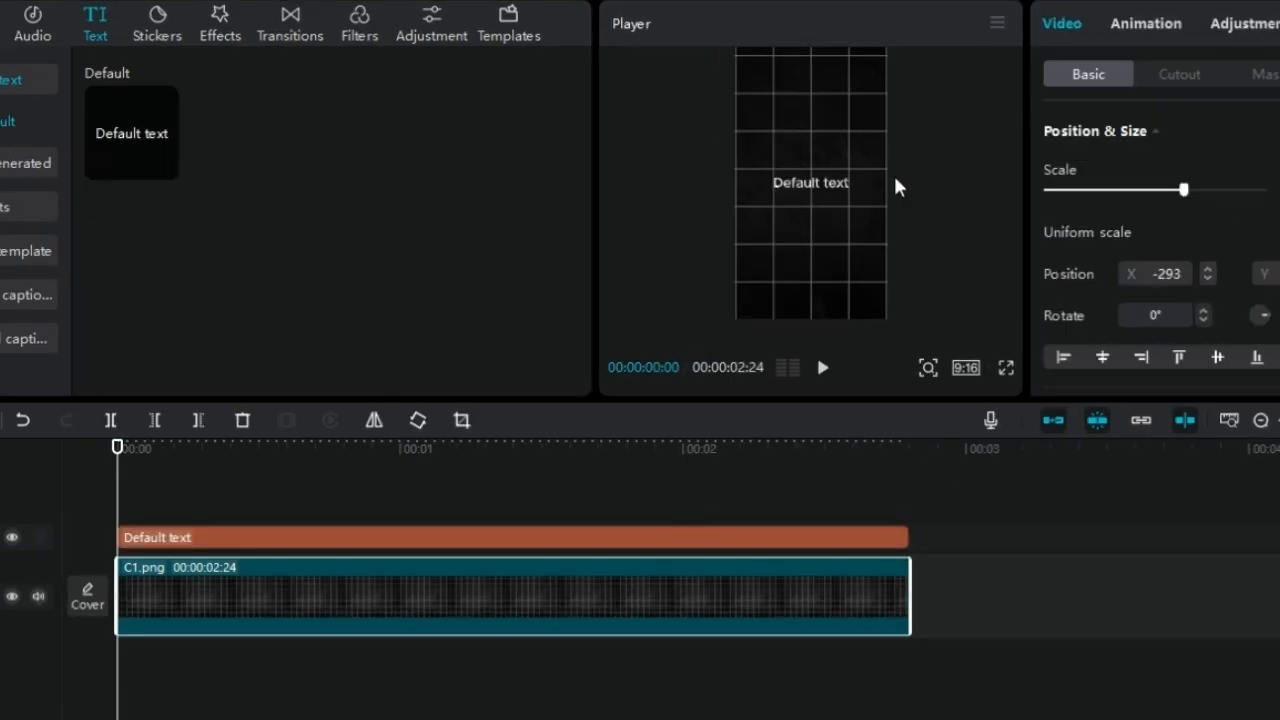
{"action": "left_click", "coordinate": [848, 183]}
{"action": "left_click", "coordinate": [1123, 131]}
{"action": "type", "text": "Wa"}
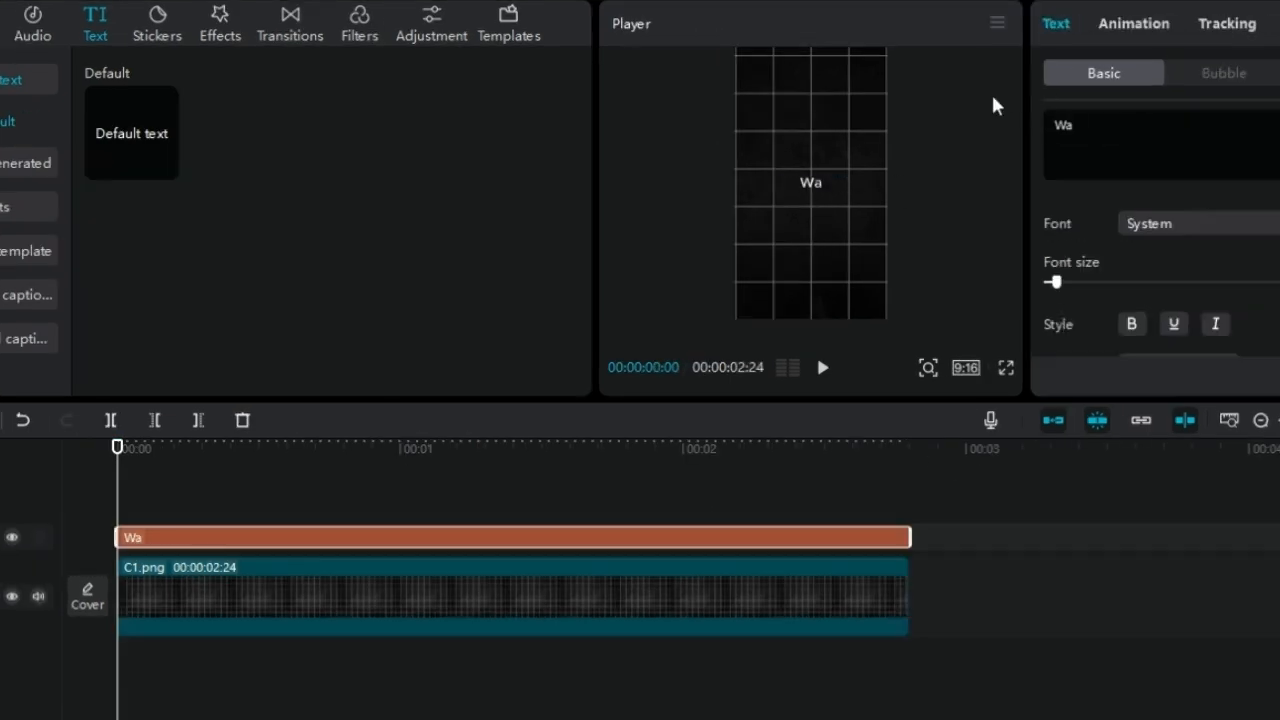
{"action": "type", "text": "ke Up"}
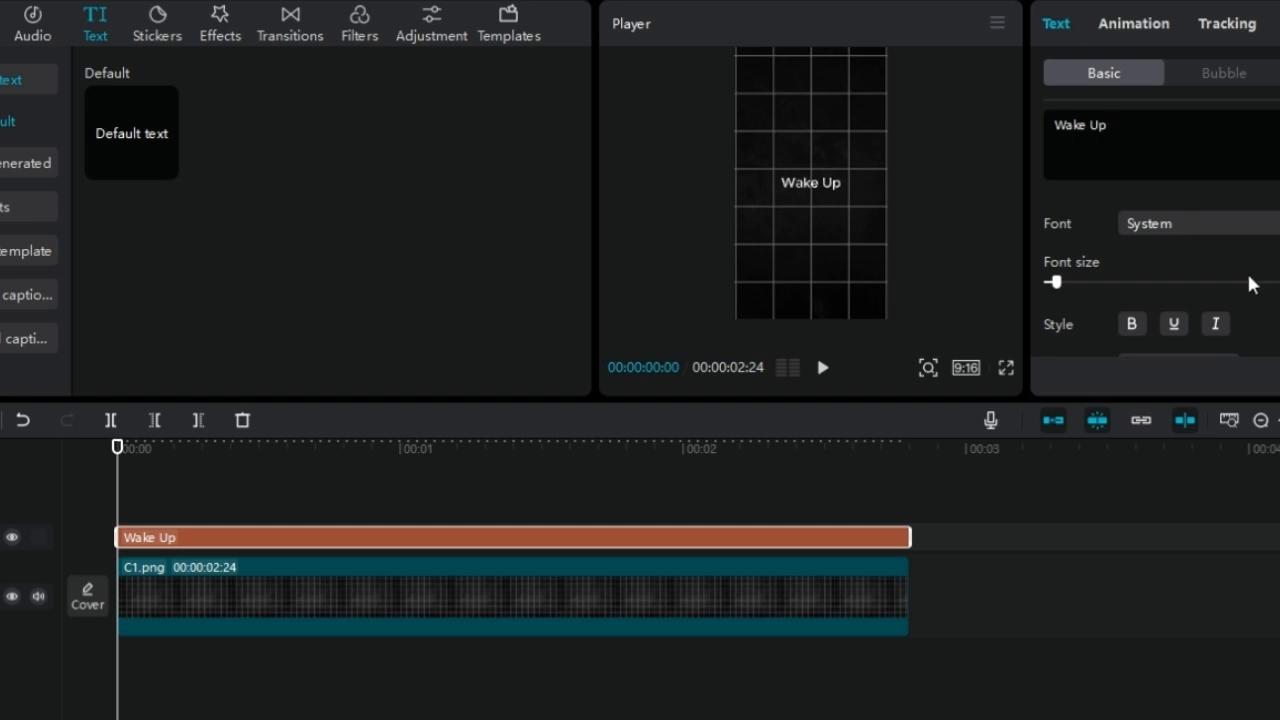
Slightly increase the font size of the "Wake Up" text and apply the yellow preset style
{"action": "left_click_drag", "start_coordinate": [1056, 283], "coordinate": [1062, 288]}
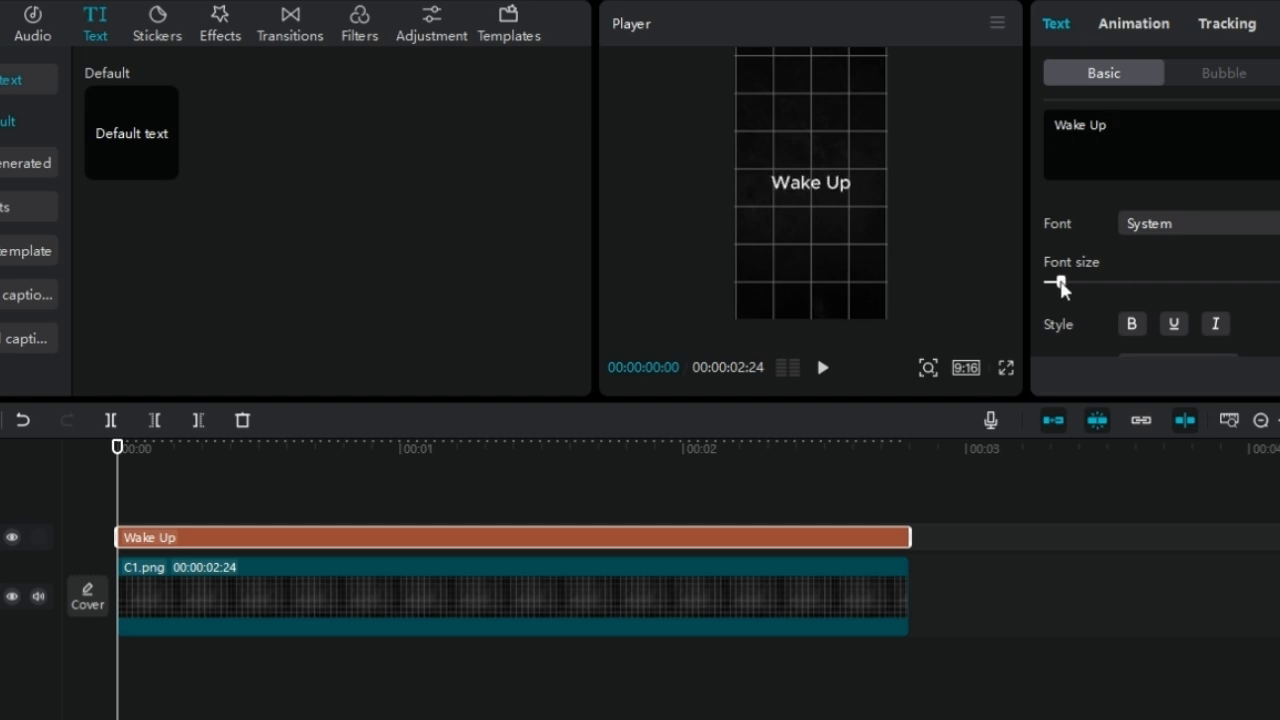
{"action": "scroll", "coordinate": [1150, 260], "scroll_direction": "down", "scroll_amount": 5}
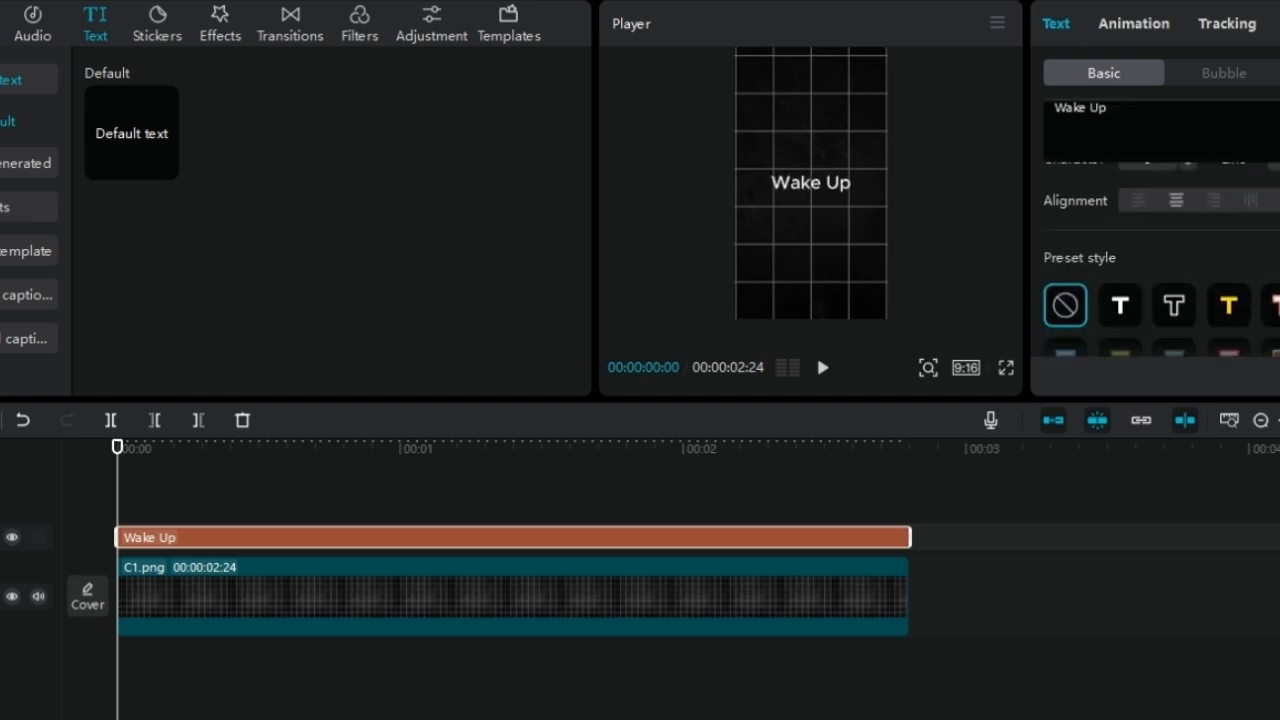
{"action": "left_click", "coordinate": [1230, 305]}
{"action": "scroll", "coordinate": [1230, 305], "scroll_direction": "down", "scroll_amount": 5}
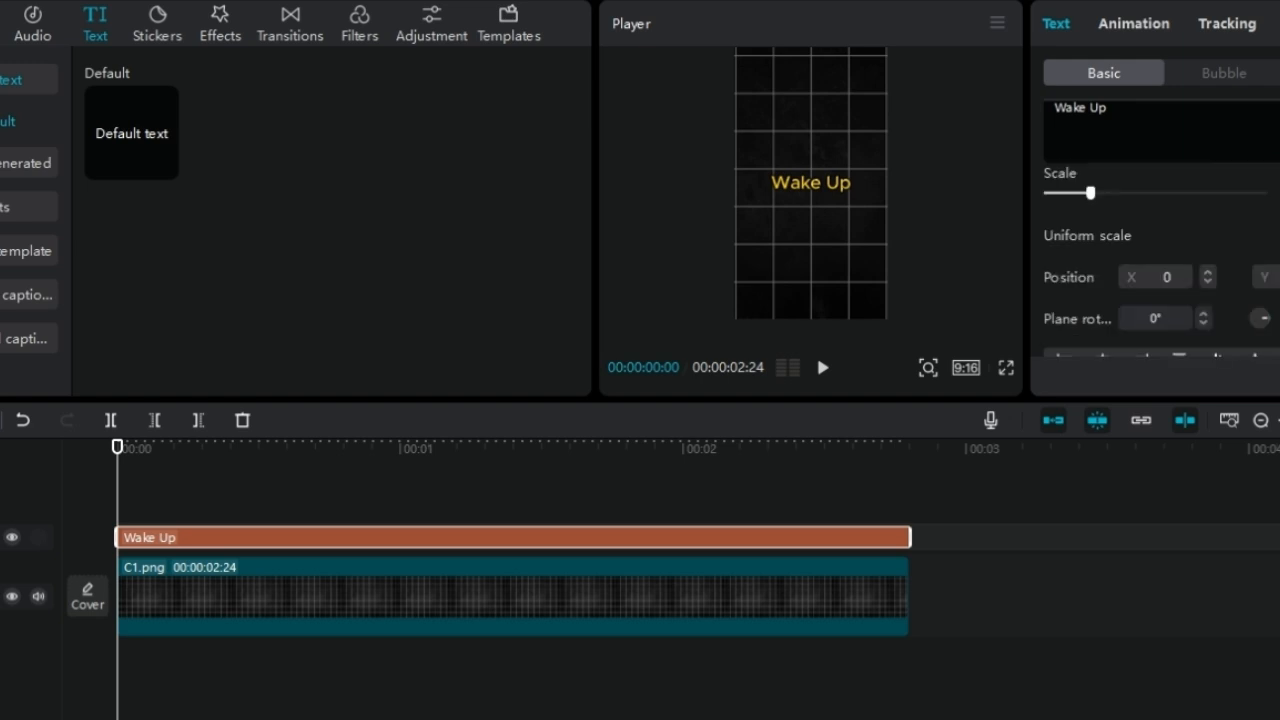
{"action": "scroll", "coordinate": [1174, 295], "scroll_direction": "down", "scroll_amount": 8}
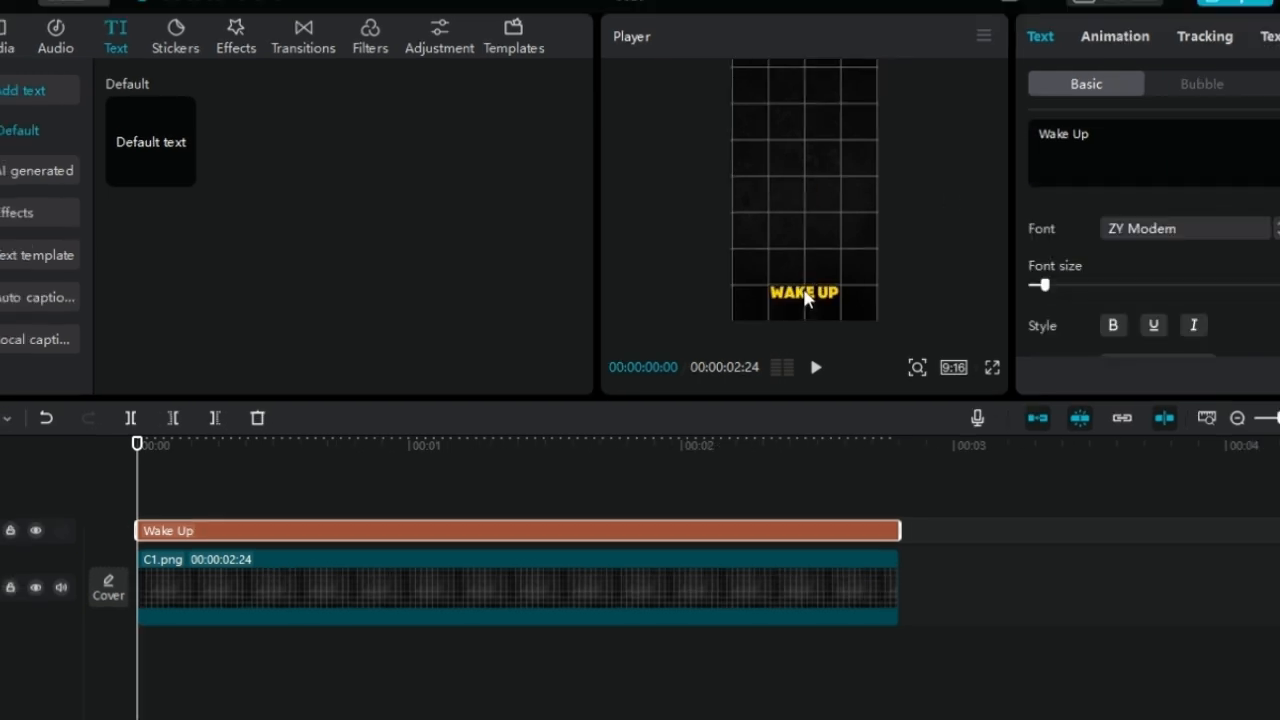
Add another default text clip above "Wake Up" and replace its text with a row of hyphens spanning the frame width
{"action": "left_click_drag", "start_coordinate": [131, 130], "coordinate": [159, 516]}
{"action": "type", "text": "--------------------------------------------"}
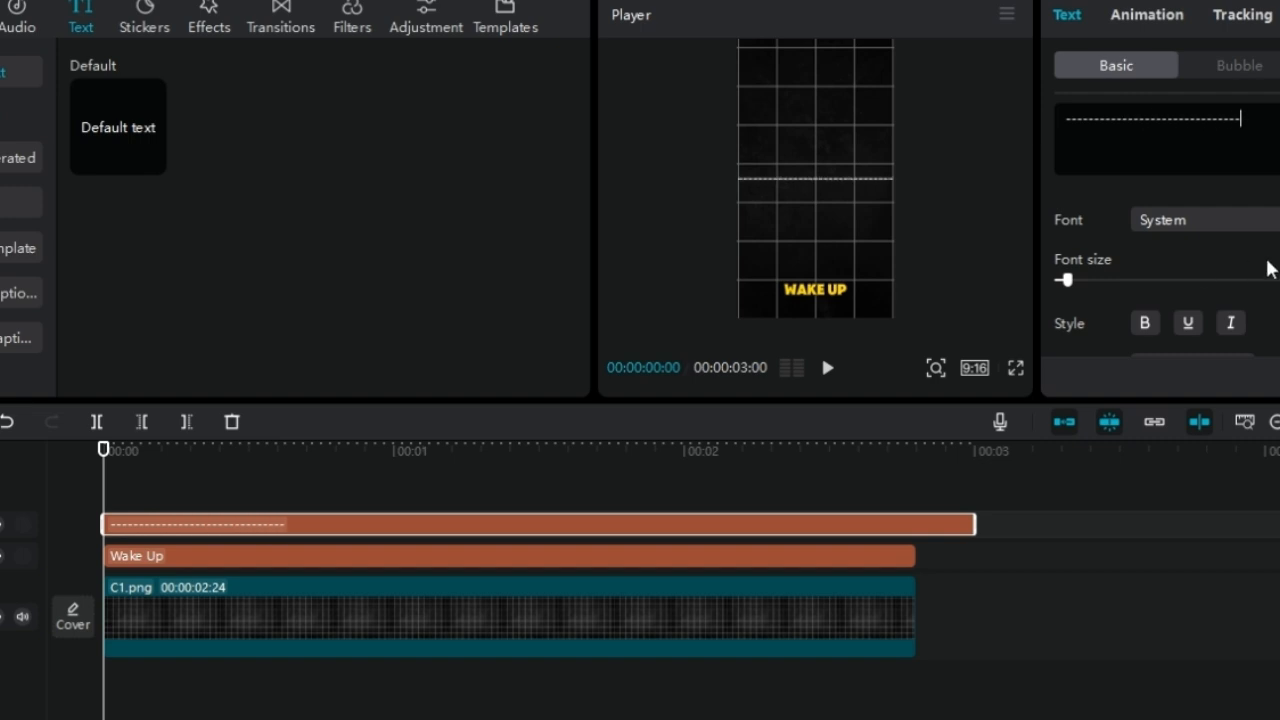
{"action": "scroll", "coordinate": [1200, 260], "scroll_direction": "down", "scroll_amount": 6}
{"action": "scroll", "coordinate": [1200, 230], "scroll_direction": "up", "scroll_amount": 4}
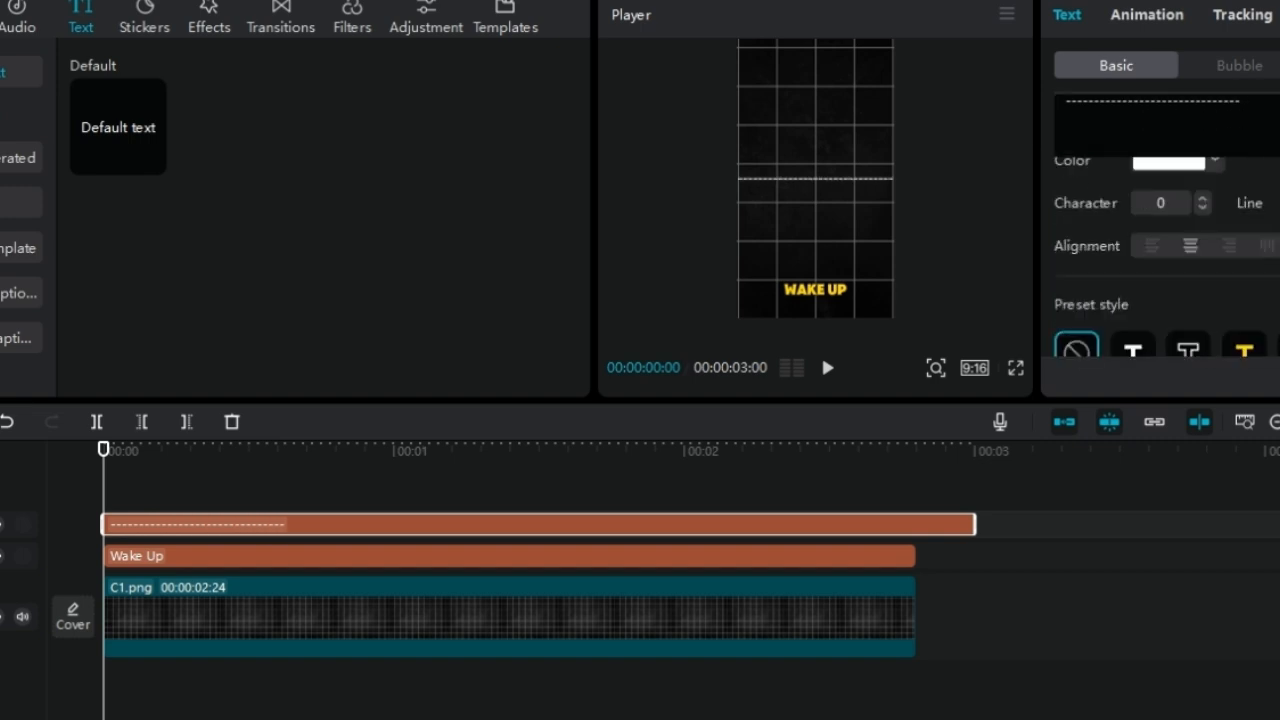
Tighten the hyphens' character spacing, then scale and rotate them into a thick vertical line rising from "Wake Up" to near the frame's top
{"action": "left_click", "coordinate": [1203, 208]}
{"action": "left_click", "coordinate": [1203, 208]}
{"action": "left_click", "coordinate": [1203, 208]}
{"action": "scroll", "coordinate": [1201, 202], "scroll_direction": "down", "scroll_amount": 5}
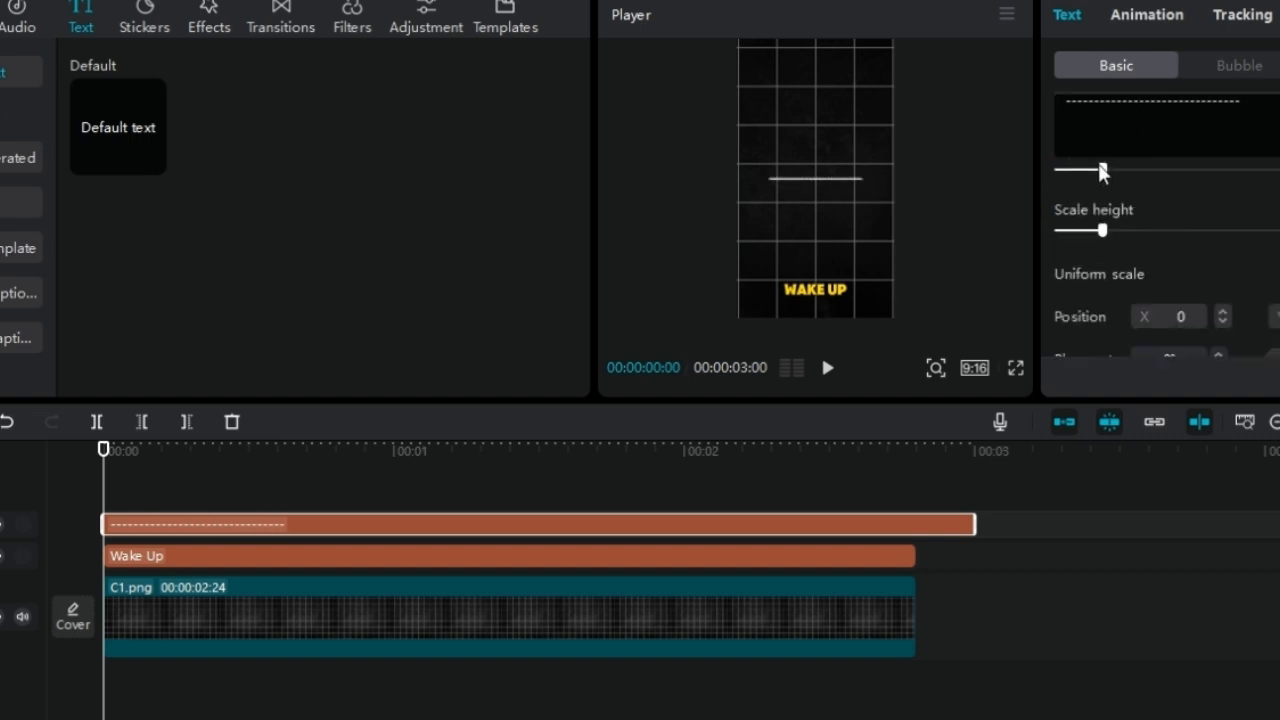
{"action": "left_click_drag", "start_coordinate": [1103, 230], "coordinate": [1188, 235]}
{"action": "left_click_drag", "start_coordinate": [815, 204], "coordinate": [740, 181]}
{"action": "mouse_move", "coordinate": [1171, 171]}
{"action": "left_mouse_down"}
{"action": "mouse_move", "coordinate": [1151, 174]}
{"action": "mouse_move", "coordinate": [1165, 171]}
{"action": "left_mouse_up"}
Trim the hyphen line clip to end with the other clips at 00:00:02:24 and convert it into a compound clip
{"action": "left_click_drag", "start_coordinate": [975, 523], "coordinate": [912, 520]}
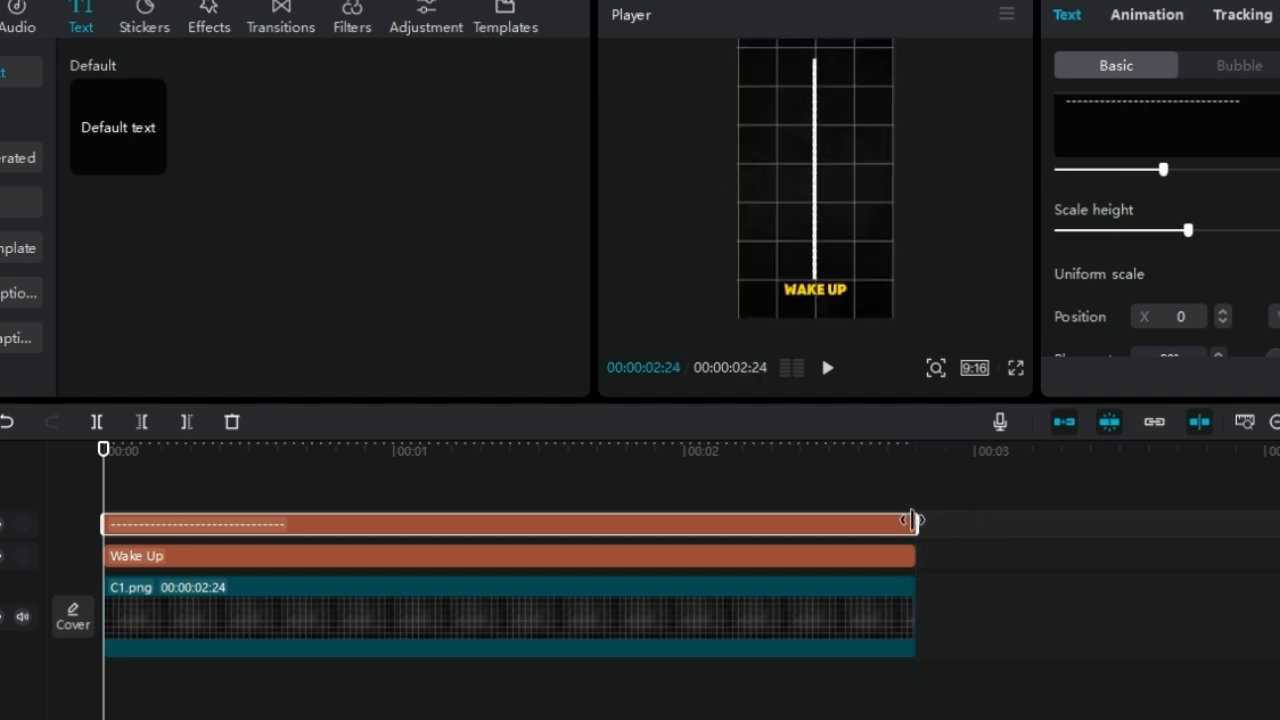
{"action": "key", "text": "alt+g"}
Keyframe a slightly feathered Horizontal mask on the line clip at the start, rotated 180°, leaving only the tip above "Wake Up" showing
{"action": "left_click", "coordinate": [1268, 67]}
{"action": "left_click", "coordinate": [1177, 188]}
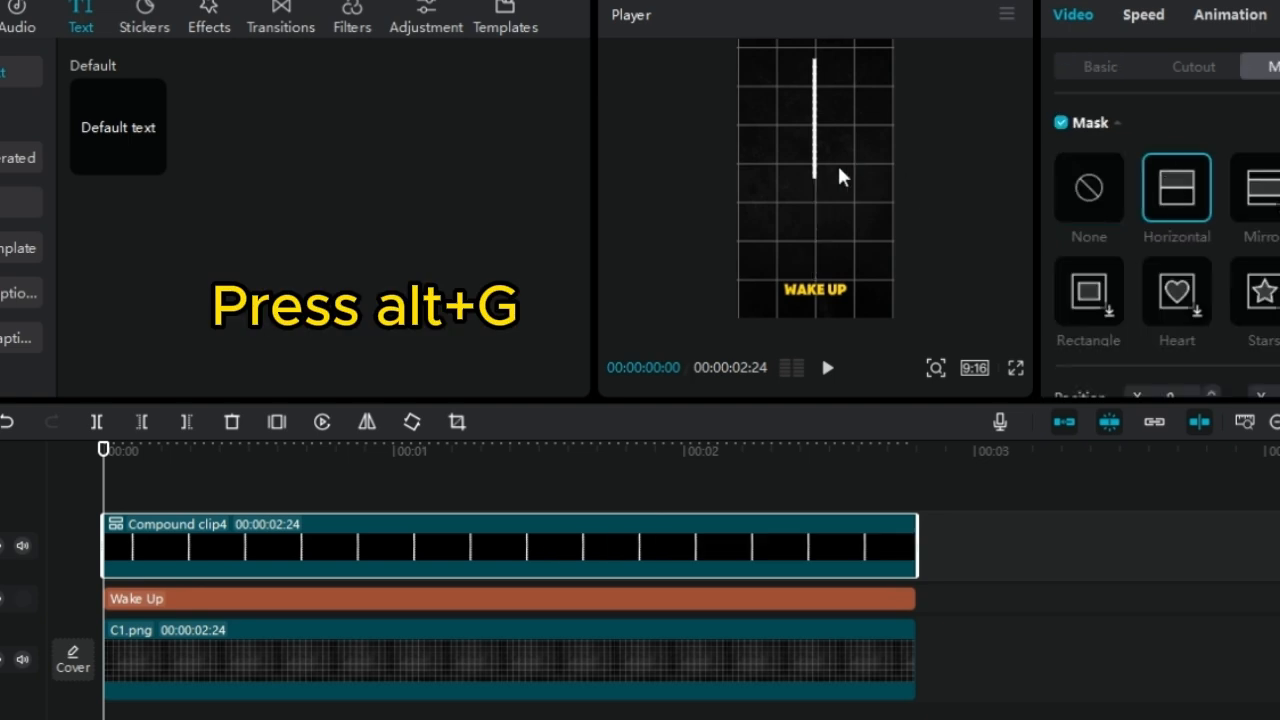
{"action": "left_click_drag", "start_coordinate": [817, 202], "coordinate": [760, 61]}
{"action": "left_click", "coordinate": [936, 368]}
{"action": "left_click_drag", "start_coordinate": [899, 416], "coordinate": [925, 416]}
{"action": "left_click_drag", "start_coordinate": [990, 297], "coordinate": [992, 323]}
{"action": "scroll", "coordinate": [1160, 250], "scroll_direction": "down", "scroll_amount": 2}
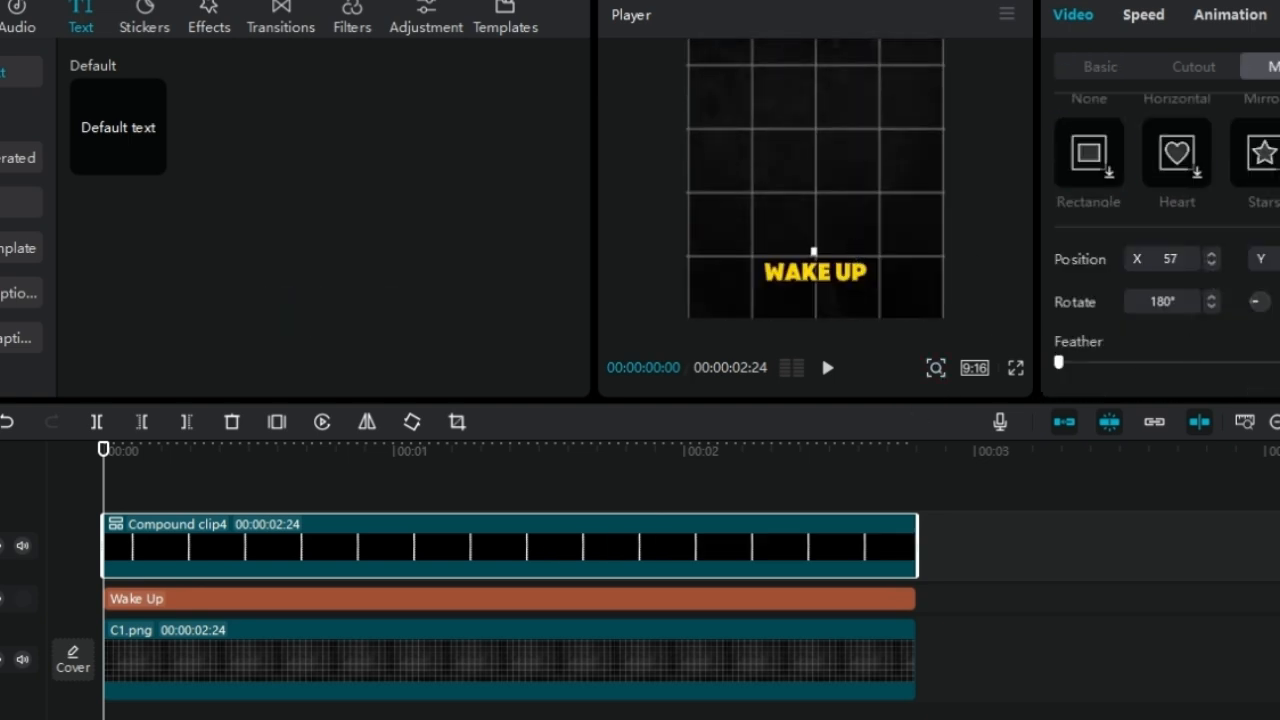
{"action": "left_click", "coordinate": [936, 368]}
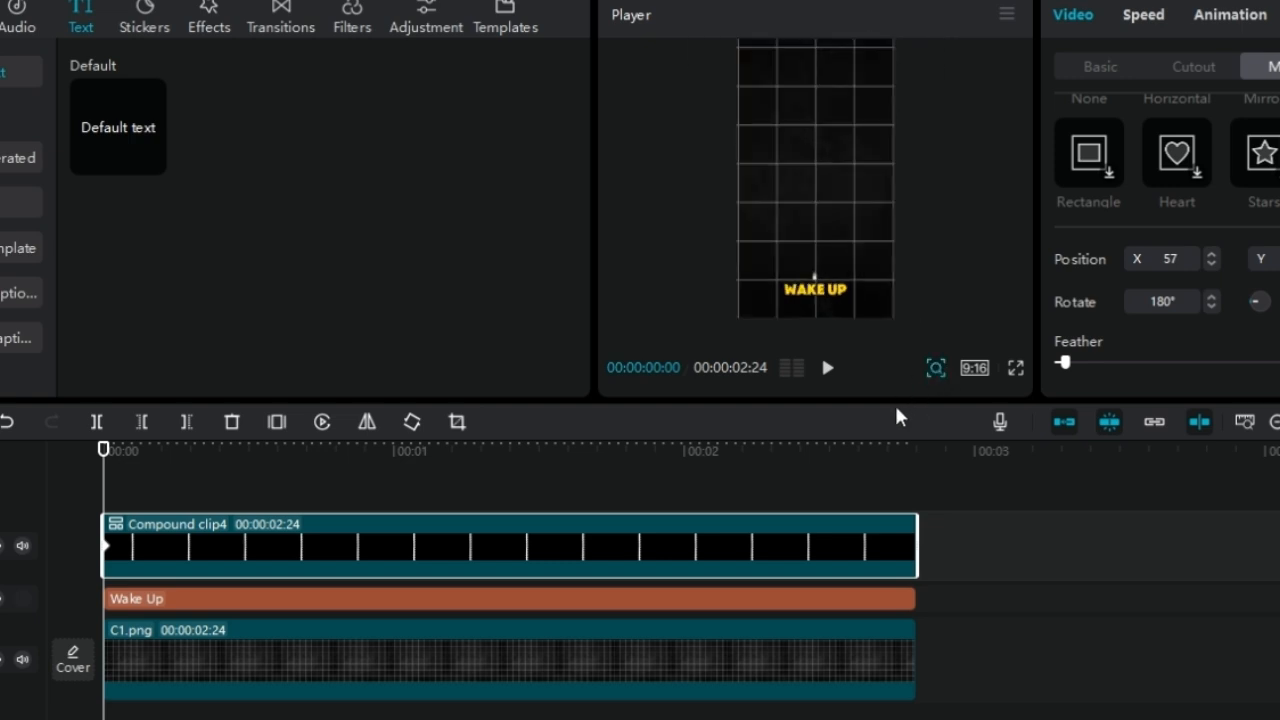
Keyframe the line clip's mask at 00:00:02:24 to reveal the full line, and play back the growing line
{"action": "left_click", "coordinate": [870, 495]}
{"action": "left_click", "coordinate": [828, 150]}
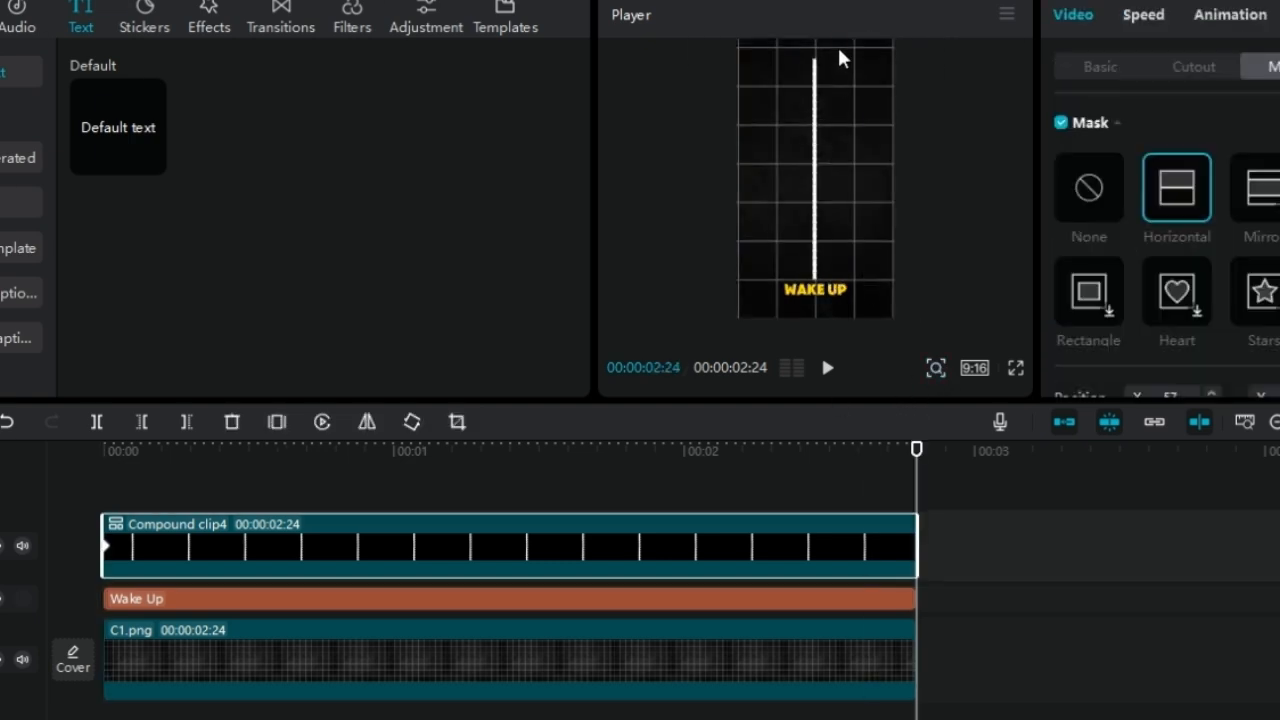
{"action": "left_click", "coordinate": [443, 491]}
{"action": "key", "text": "space"}
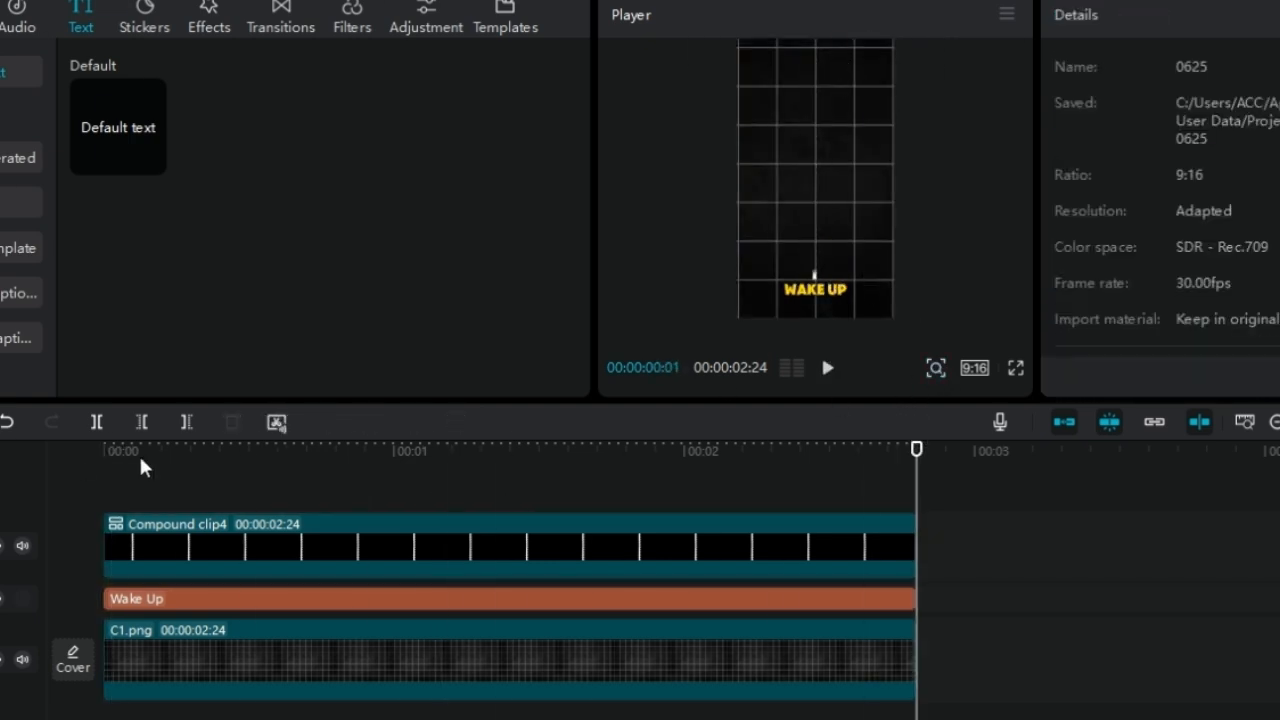
Add a default text clip above the line's compound clip and shift it to start at 00:00:00:21
{"action": "left_click_drag", "start_coordinate": [118, 127], "coordinate": [220, 503]}
{"action": "left_click", "coordinate": [181, 502]}
{"action": "key", "text": "space"}
{"action": "key", "text": "space"}
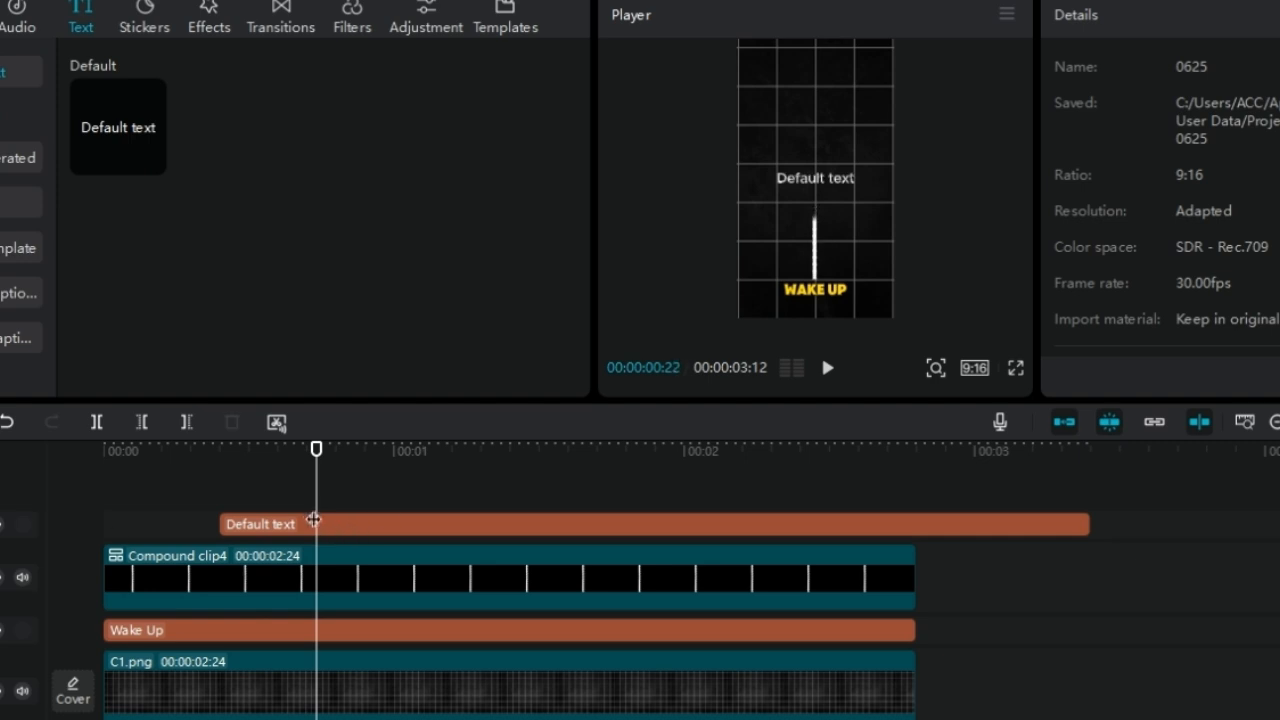
{"action": "left_click_drag", "start_coordinate": [316, 511], "coordinate": [439, 529]}
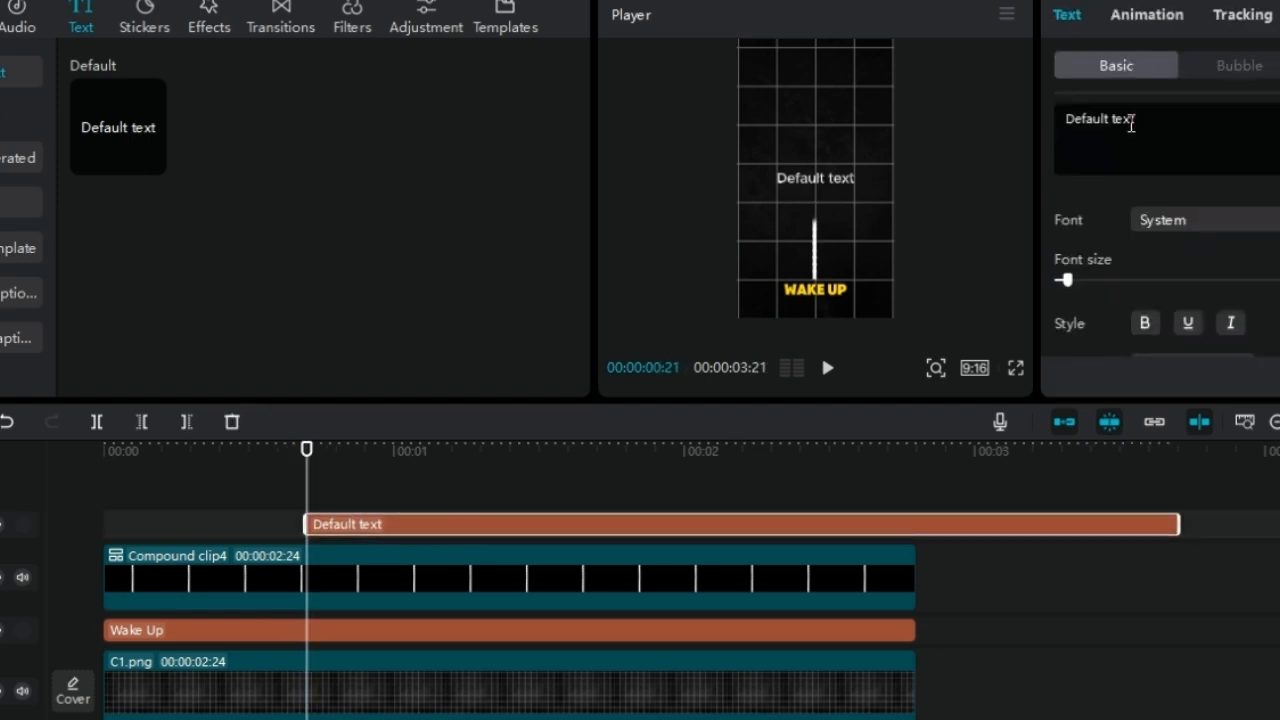
Change the new text to "Meditate" in the ZY Modern font, reduce it and place it just right of the line's tip
{"action": "triple_click", "coordinate": [1131, 124]}
{"action": "type", "text": "Meditate"}
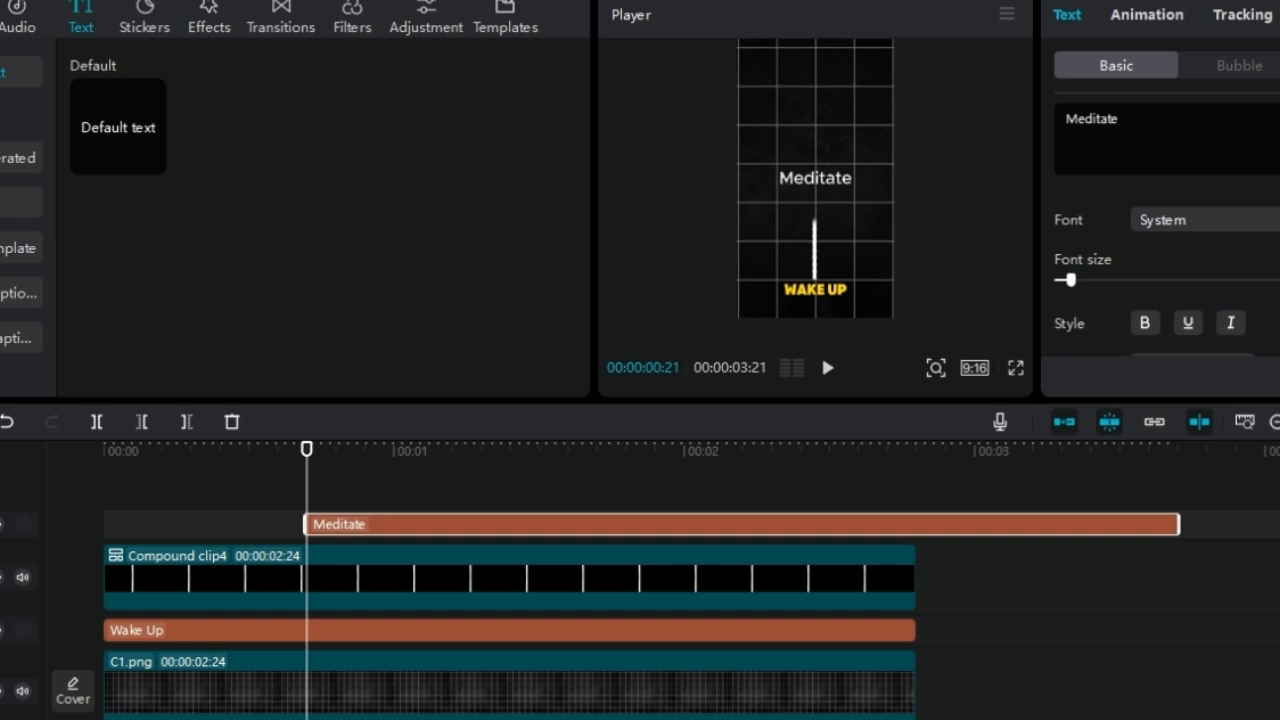
{"action": "left_click_drag", "start_coordinate": [829, 182], "coordinate": [863, 206]}
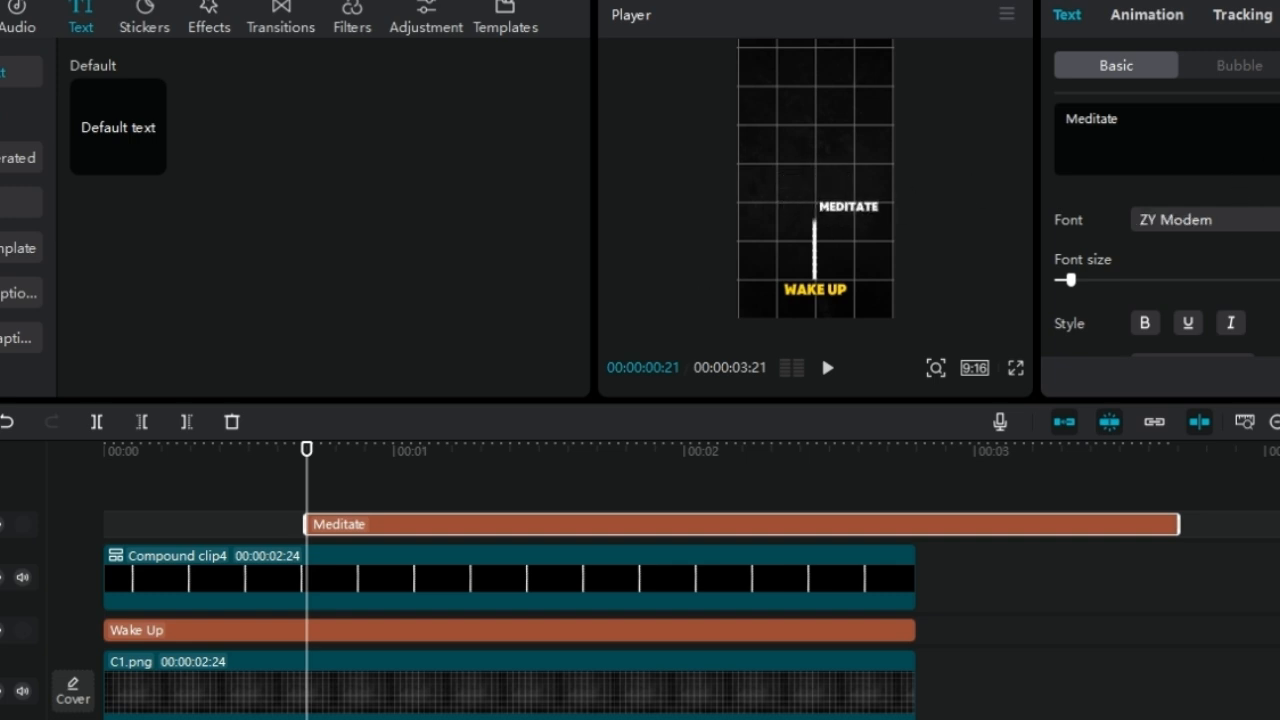
{"action": "left_click", "coordinate": [843, 225]}
{"action": "left_click", "coordinate": [846, 209]}
{"action": "left_click", "coordinate": [949, 228]}
Apply the yellow preset text style to "Meditate"
{"action": "left_click_drag", "start_coordinate": [307, 492], "coordinate": [384, 490]}
{"action": "left_click", "coordinate": [751, 526]}
{"action": "scroll", "coordinate": [1165, 250], "scroll_direction": "down", "scroll_amount": 5}
{"action": "scroll", "coordinate": [1165, 250], "scroll_direction": "up", "scroll_amount": 3}
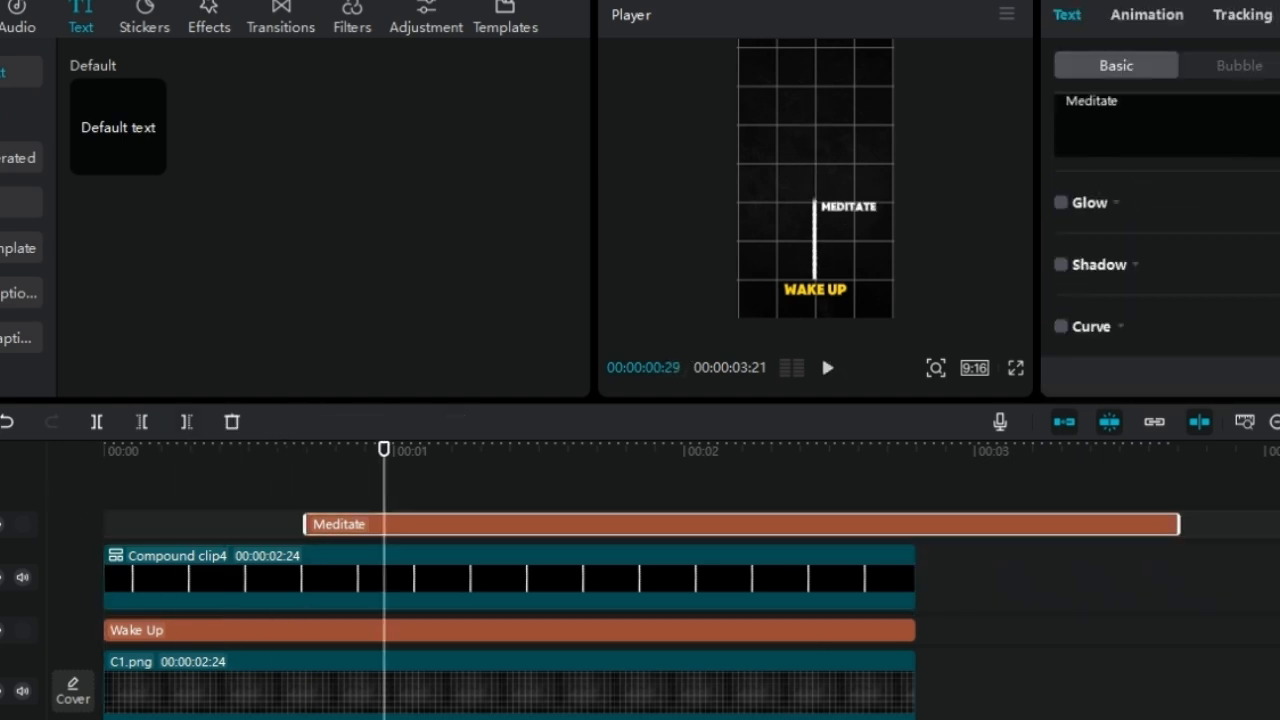
{"action": "left_click", "coordinate": [1244, 205]}
Add another text clip at 00:00:00:21, replace its text with a period and enlarge it into a dot near "Meditate"
{"action": "left_click_drag", "start_coordinate": [118, 127], "coordinate": [321, 496]}
{"action": "left_click", "coordinate": [405, 522]}
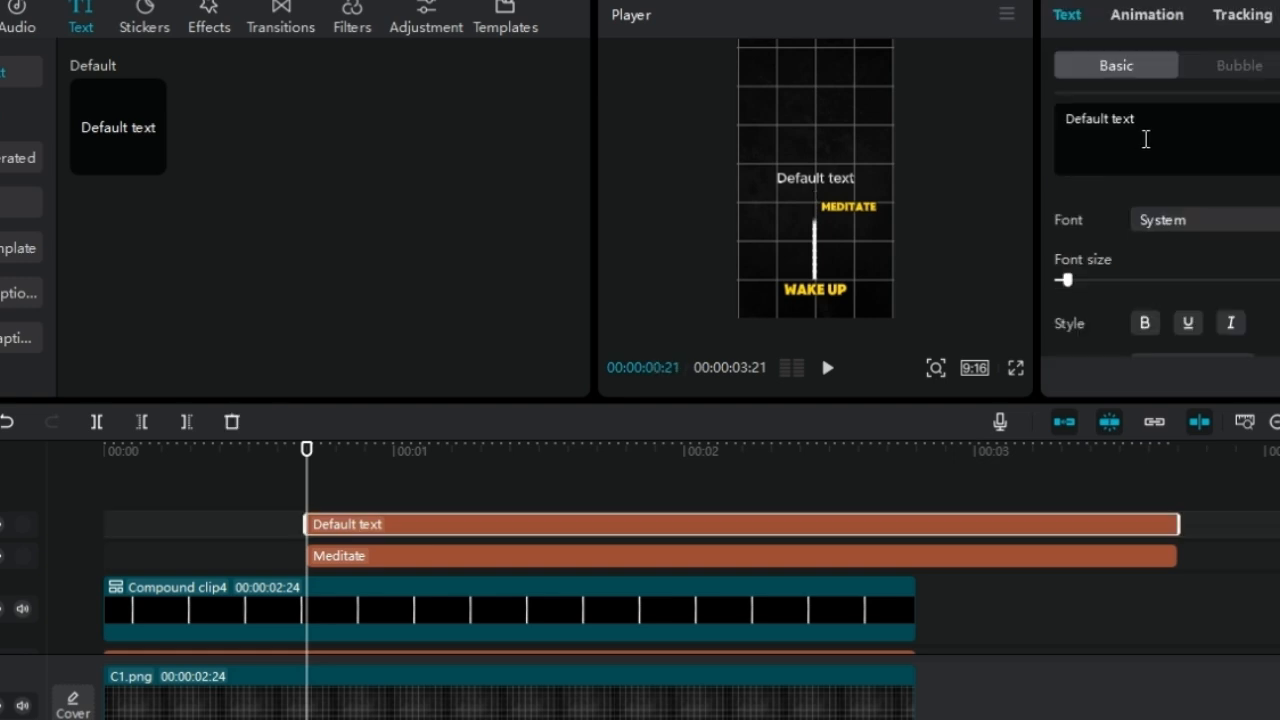
{"action": "left_click", "coordinate": [1143, 130]}
{"action": "key", "text": "BackSpace"}
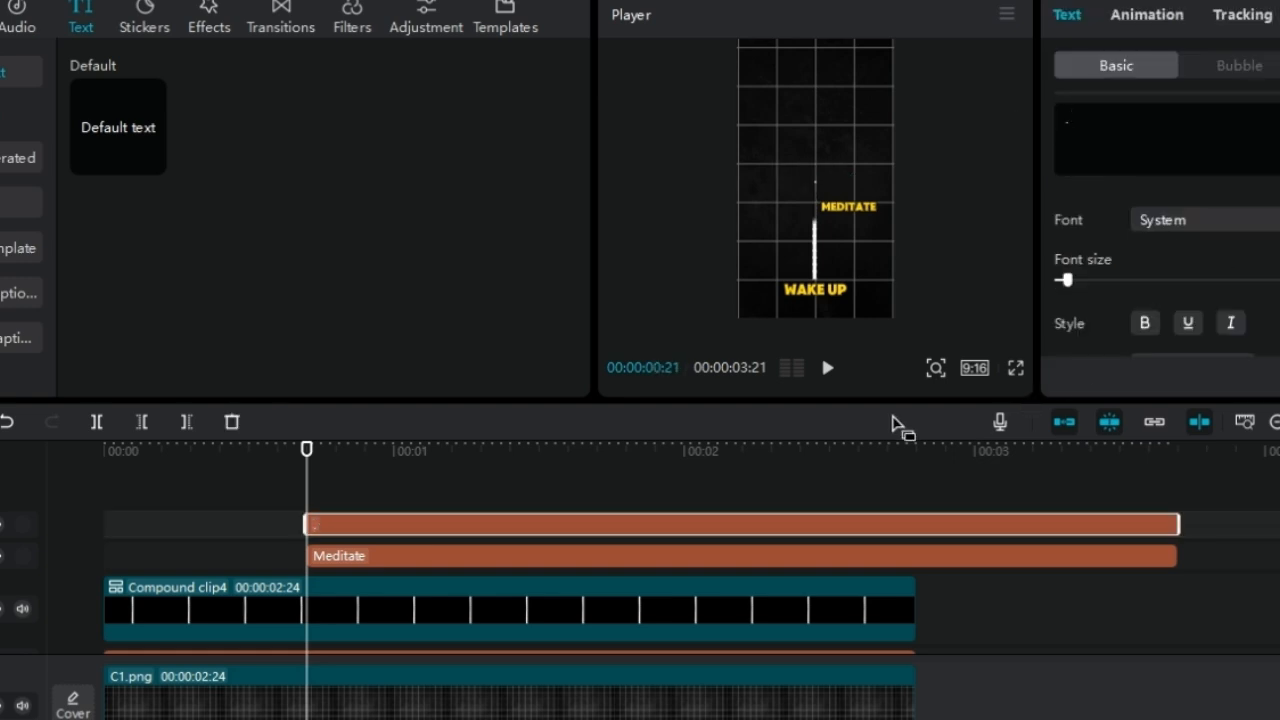
{"action": "left_click_drag", "start_coordinate": [1067, 280], "coordinate": [1119, 284]}
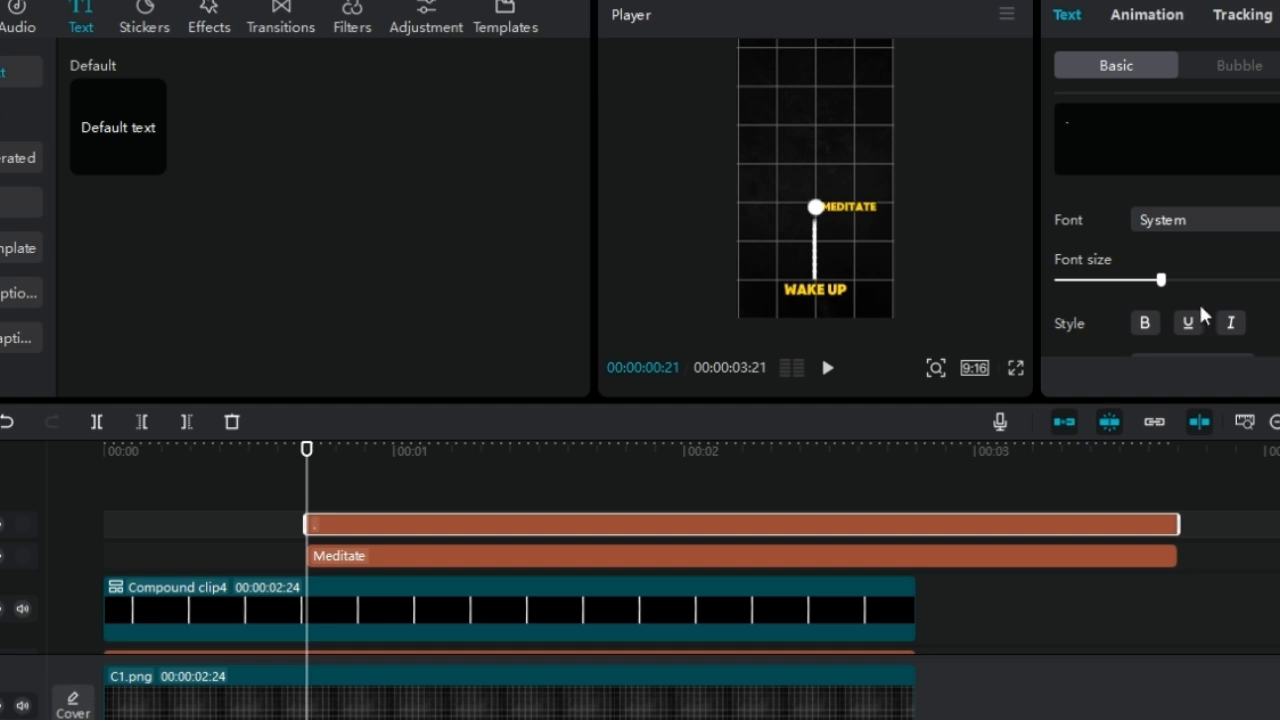
Give the dot beside "Meditate" the orange preset style with red shadow and set it on the line's tip
{"action": "scroll", "coordinate": [1198, 315], "scroll_direction": "down", "scroll_amount": 3}
{"action": "scroll", "coordinate": [1180, 295], "scroll_direction": "up", "scroll_amount": 5}
{"action": "left_click", "coordinate": [1133, 312]}
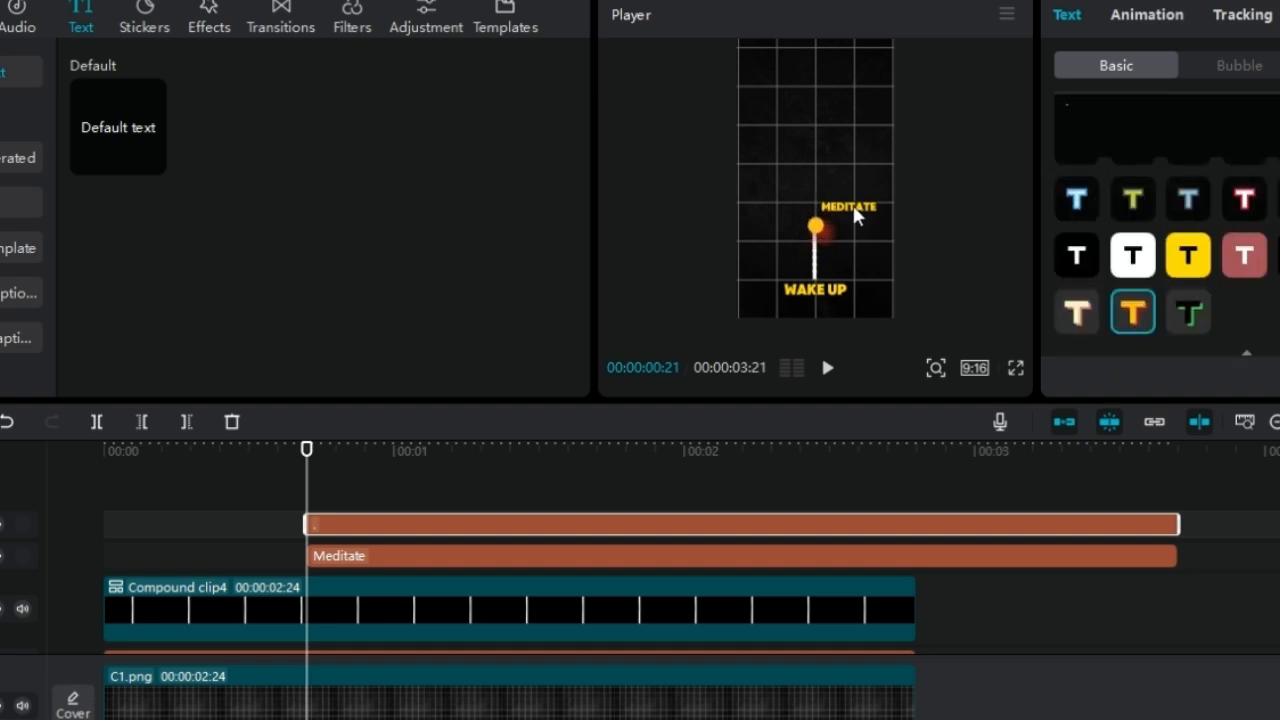
Move "Meditate" down level with the orange dot and trim both text clips to end at 00:00:02:24
{"action": "left_click_drag", "start_coordinate": [855, 215], "coordinate": [866, 249]}
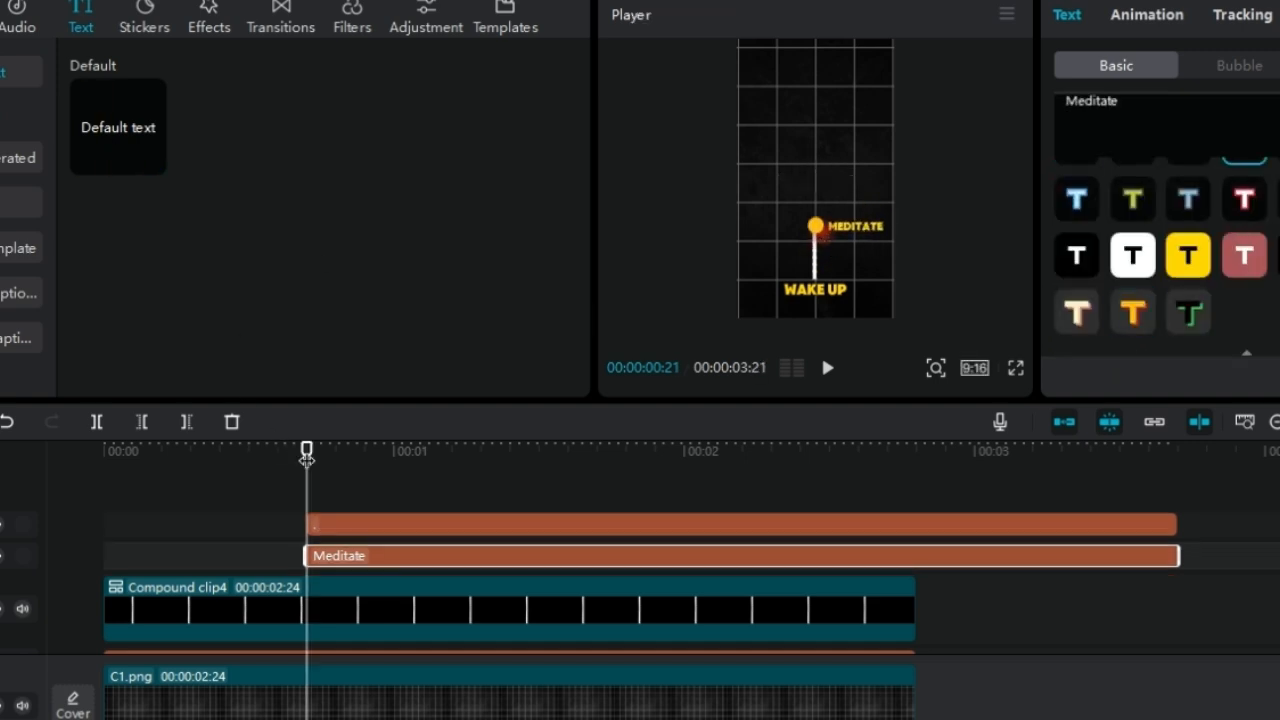
{"action": "left_click_drag", "start_coordinate": [1178, 555], "coordinate": [918, 553]}
{"action": "left_click_drag", "start_coordinate": [1177, 524], "coordinate": [918, 520]}
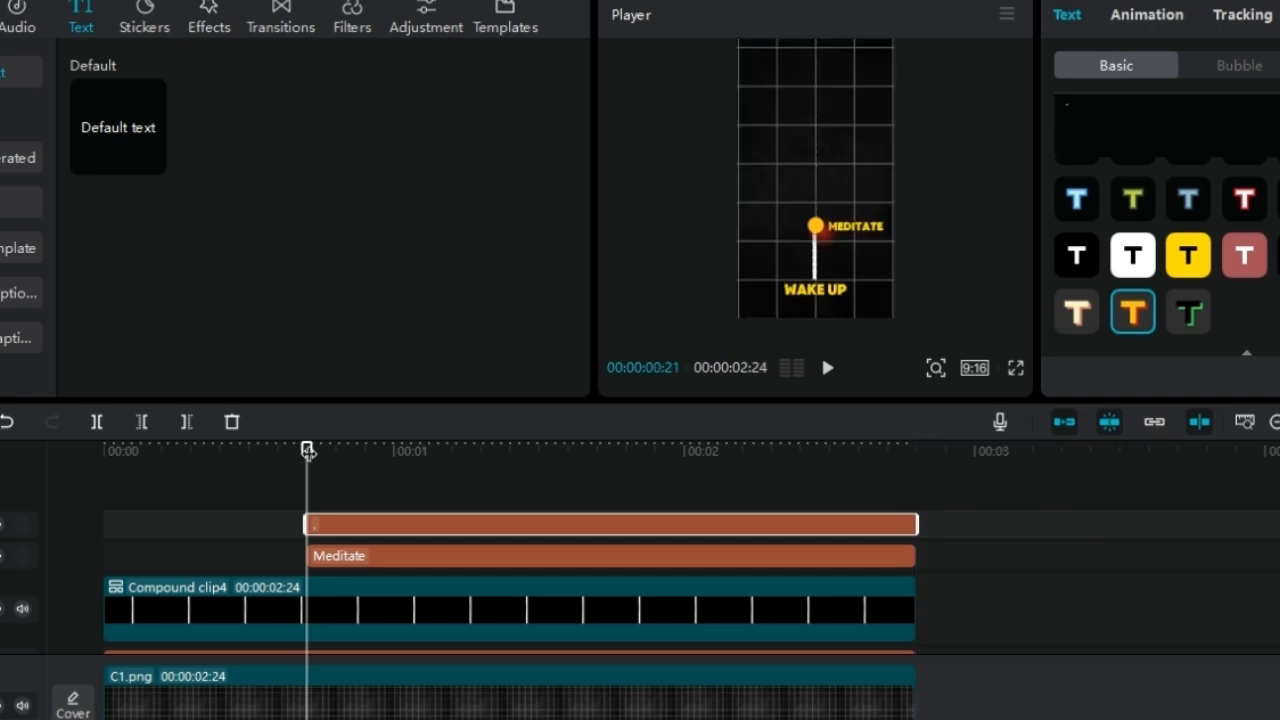
Add a period text clip from 00:00:01:13 to 00:00:02:24, enlarged into a second dot on the line's tip
{"action": "left_click_drag", "start_coordinate": [306, 458], "coordinate": [520, 460]}
{"action": "left_click_drag", "start_coordinate": [118, 127], "coordinate": [523, 488]}
{"action": "left_click_drag", "start_coordinate": [1279, 524], "coordinate": [918, 524]}
{"action": "left_click", "coordinate": [1176, 163]}
{"action": "key", "text": "ctrl+a"}
{"action": "type", "text": "."}
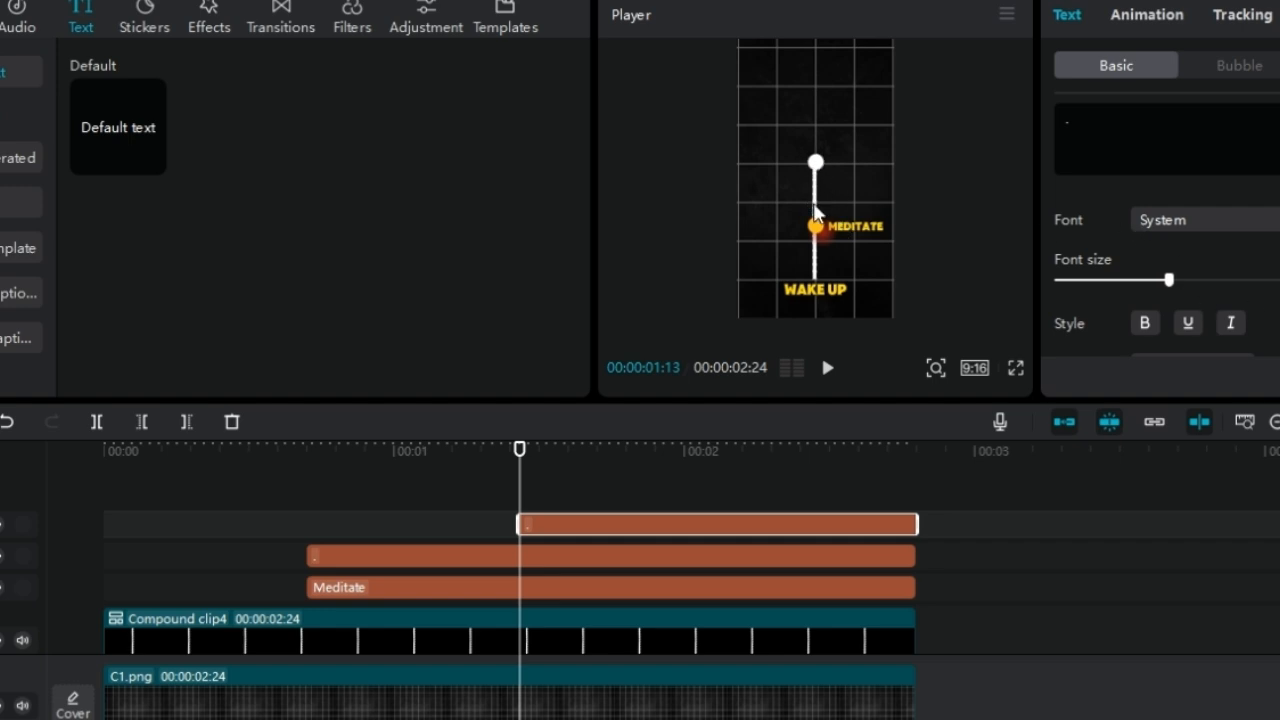
Apply the orange preset style to the second dot, matching the one beside "Meditate"
{"action": "scroll", "coordinate": [1165, 250], "scroll_direction": "down", "scroll_amount": 3}
{"action": "left_click", "coordinate": [1133, 325]}
{"action": "left_click", "coordinate": [1175, 326]}
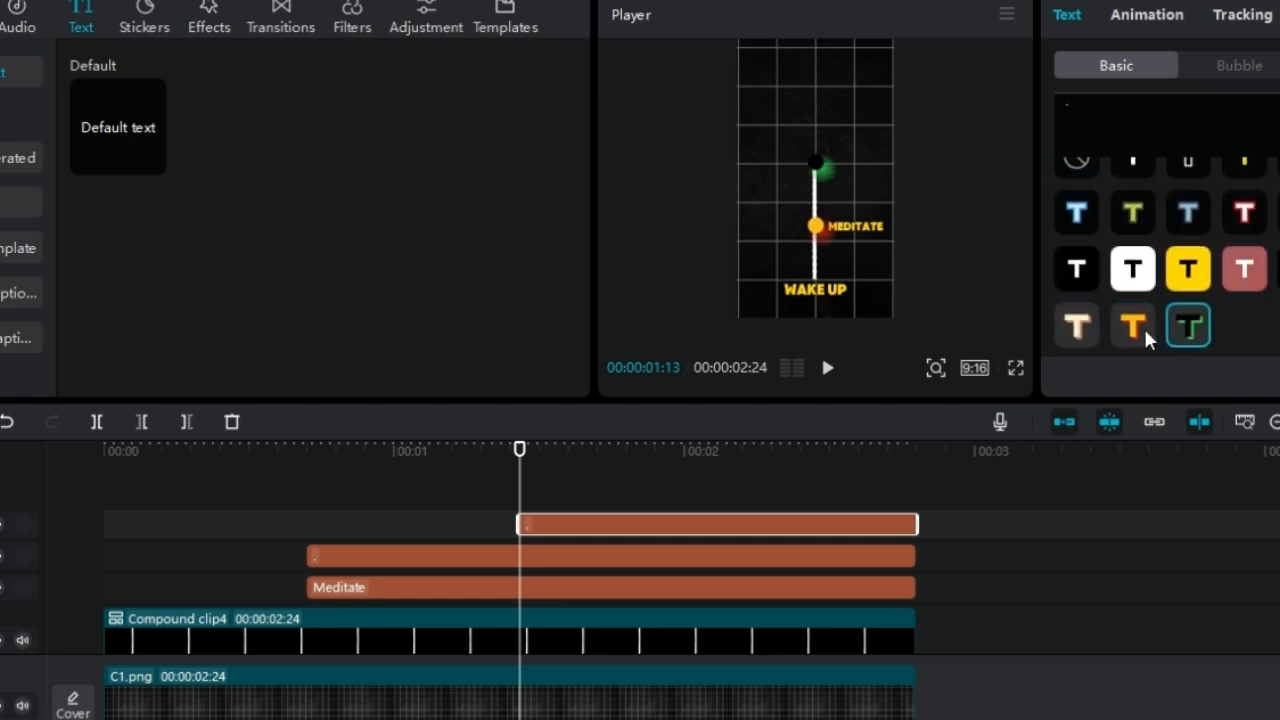
{"action": "left_click", "coordinate": [1143, 326]}
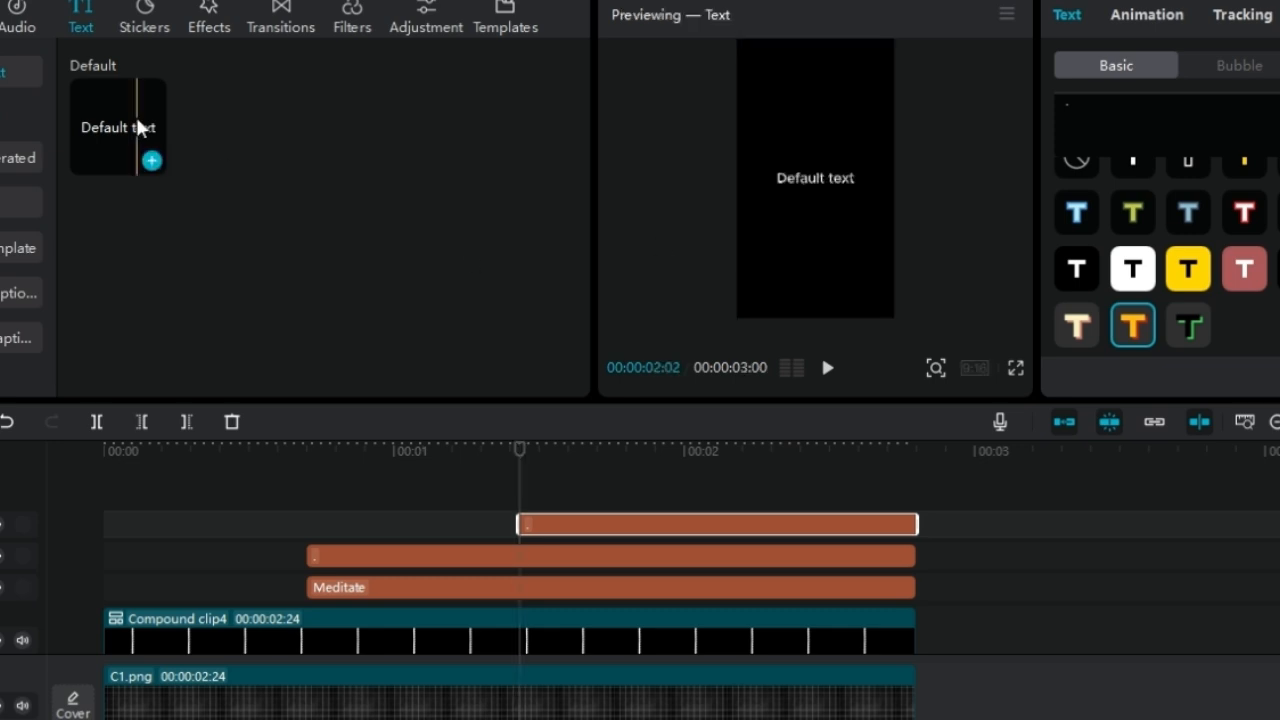
Add an "Excersice" text clip at 00:00:01:13, styled yellow in ZY Modern and placed left of the second dot
{"action": "left_click", "coordinate": [151, 157]}
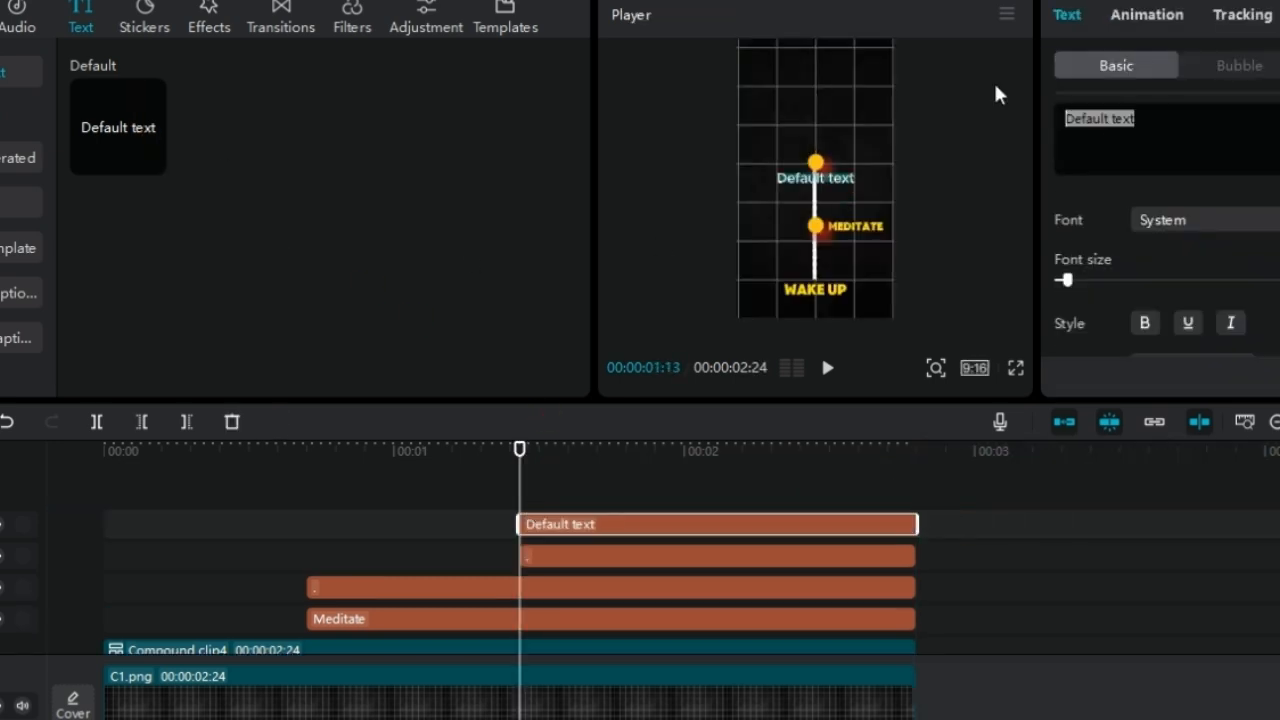
{"action": "type", "text": "Excersice"}
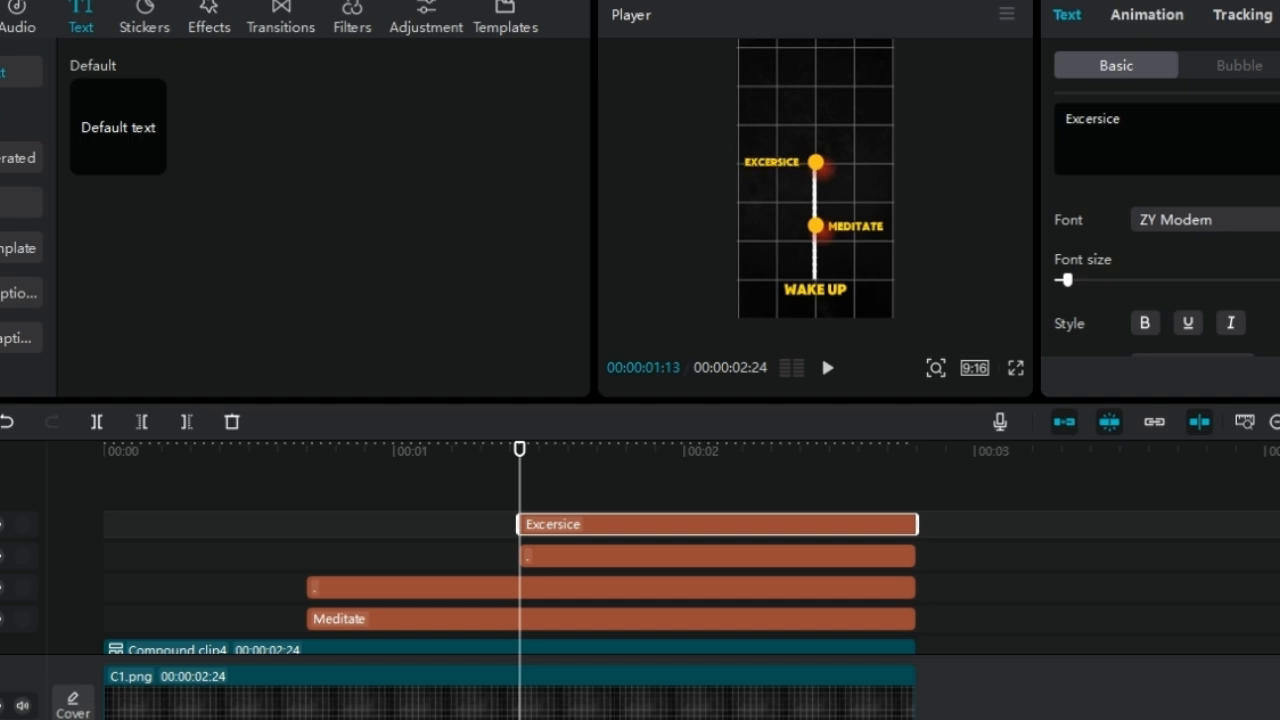
{"action": "left_click_drag", "start_coordinate": [767, 166], "coordinate": [771, 166]}
Add a default text clip at 00:00:02:18 on a new track and trim it to end at 00:00:02:24
{"action": "key", "text": "space"}
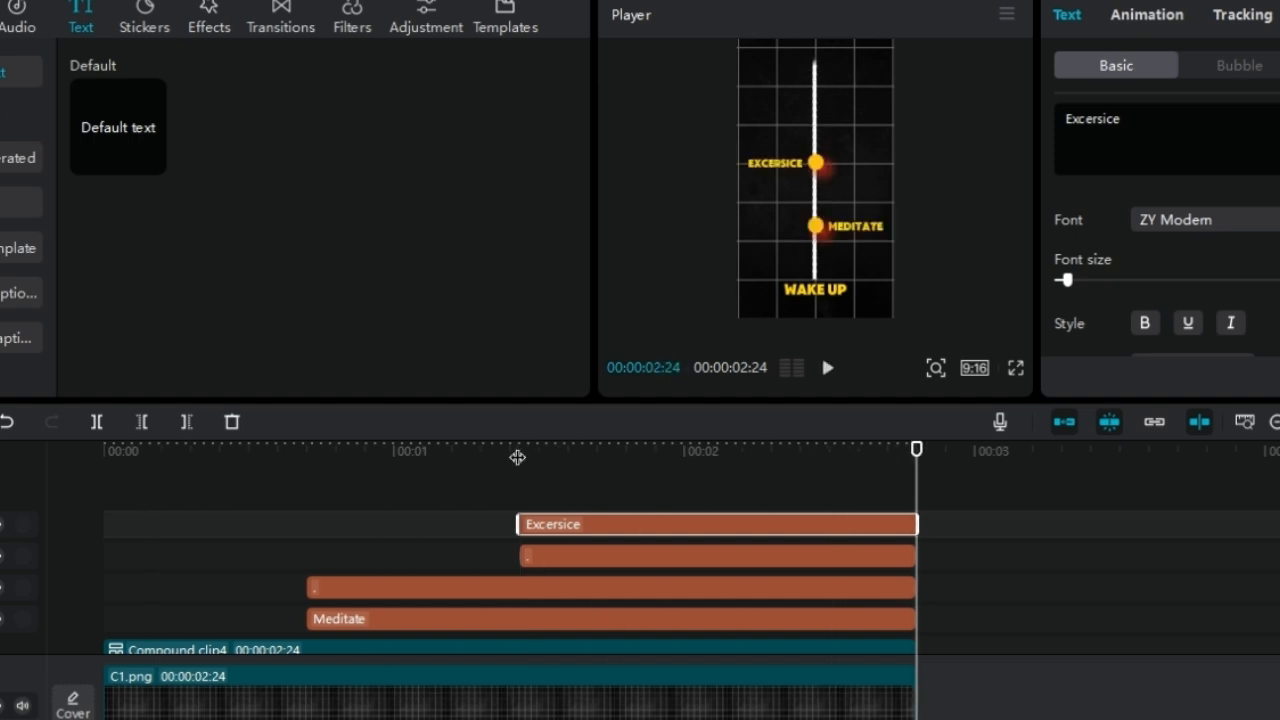
{"action": "key", "text": "Left"}
{"action": "key", "text": "Left"}
{"action": "key", "text": "Left"}
{"action": "key", "text": "Left"}
{"action": "key", "text": "Left"}
{"action": "key", "text": "Left"}
{"action": "left_click_drag", "start_coordinate": [118, 127], "coordinate": [862, 504]}
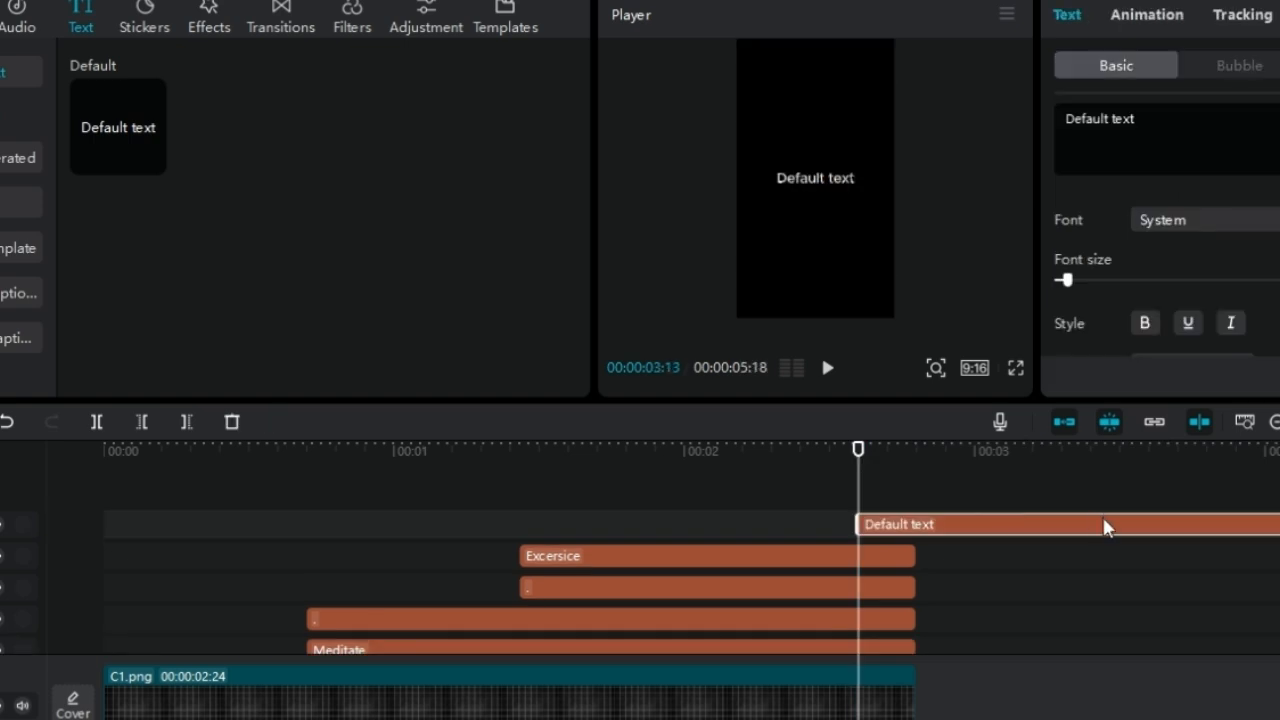
{"action": "scroll", "coordinate": [1104, 525], "scroll_direction": "right", "scroll_amount": 4}
{"action": "left_click_drag", "start_coordinate": [1279, 525], "coordinate": [486, 562]}
Replace the new clip's text with a period, enlarge it into a dot and place it at the line's upper end
{"action": "left_click_drag", "start_coordinate": [1138, 120], "coordinate": [1016, 124]}
{"action": "type", "text": "."}
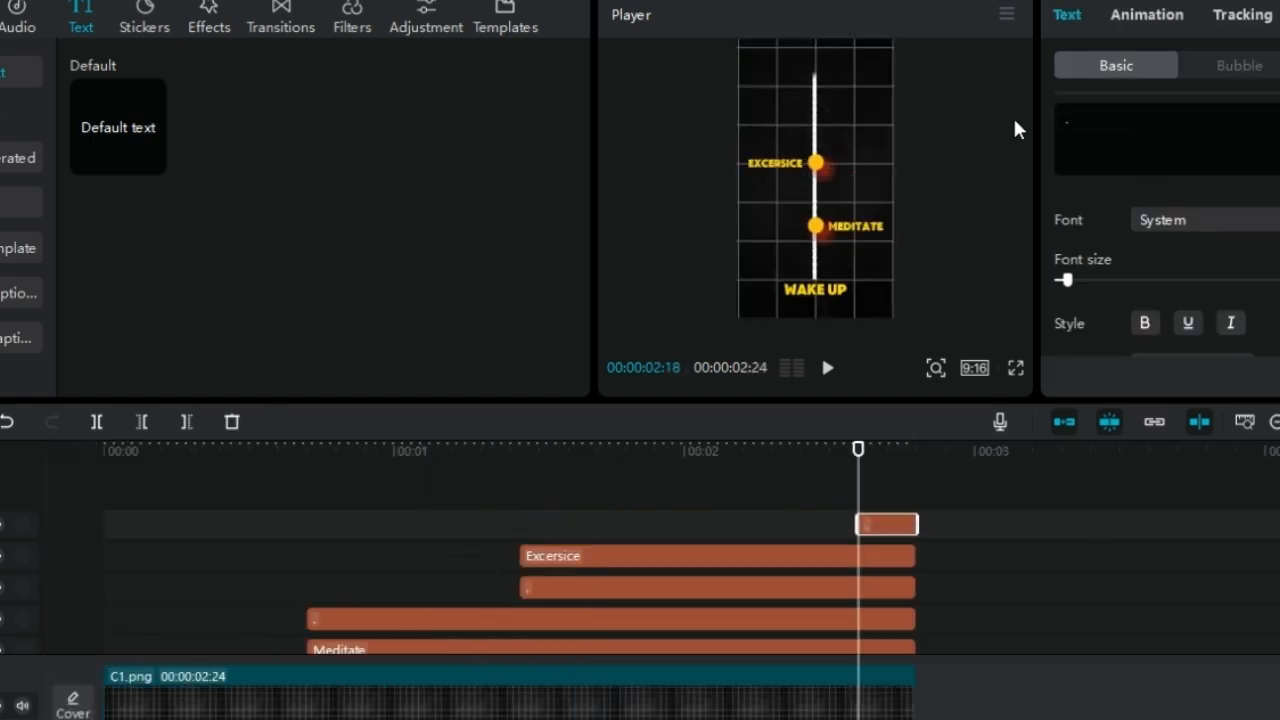
{"action": "left_click_drag", "start_coordinate": [1108, 284], "coordinate": [1177, 283]}
{"action": "left_click_drag", "start_coordinate": [784, 240], "coordinate": [810, 116]}
Add another text clip at 00:00:02:18, trim it to end at 00:00:02:24 and change its text to "Work"
{"action": "left_click_drag", "start_coordinate": [148, 148], "coordinate": [865, 504]}
{"action": "scroll", "coordinate": [1150, 525], "scroll_direction": "right", "scroll_amount": 4}
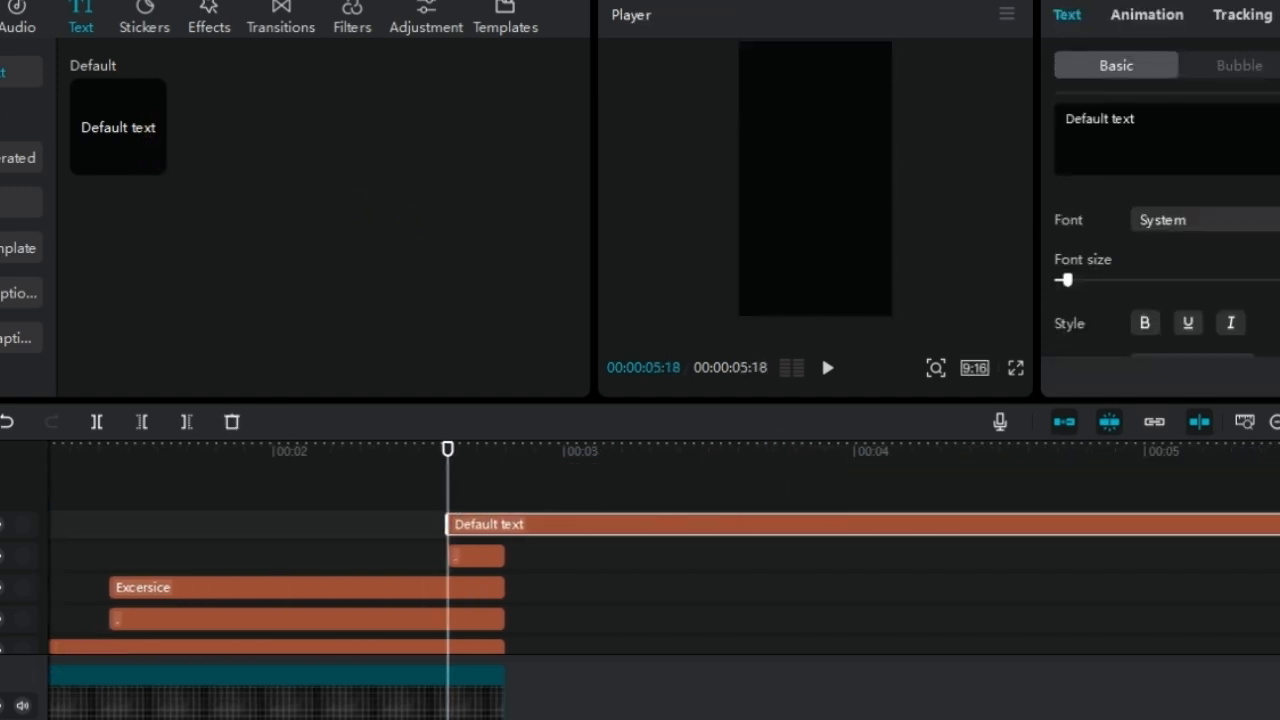
{"action": "left_click_drag", "start_coordinate": [1279, 525], "coordinate": [506, 471]}
{"action": "left_click", "coordinate": [1165, 128]}
{"action": "key", "text": "ctrl+a"}
{"action": "type", "text": "Work"}
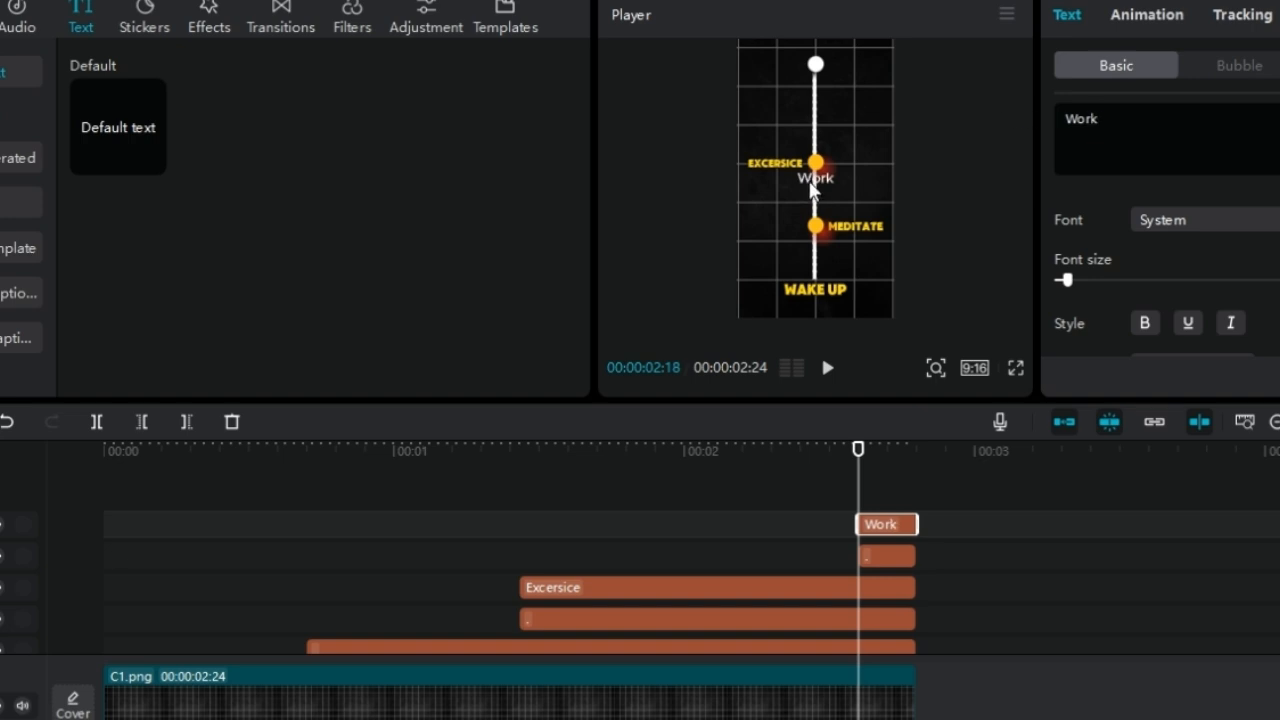
Place "Work" to the right of the uppermost dot and give it the other labels' font and yellow preset style
{"action": "left_click_drag", "start_coordinate": [810, 183], "coordinate": [850, 74]}
{"action": "left_click", "coordinate": [1258, 220]}
{"action": "left_click", "coordinate": [1208, 185]}
{"action": "scroll", "coordinate": [1240, 185], "scroll_direction": "down", "scroll_amount": 5}
{"action": "left_click", "coordinate": [1241, 184]}
Apply the orange preset style to the uppermost dot and preview the animation
{"action": "left_click", "coordinate": [813, 64]}
{"action": "left_click", "coordinate": [1131, 348]}
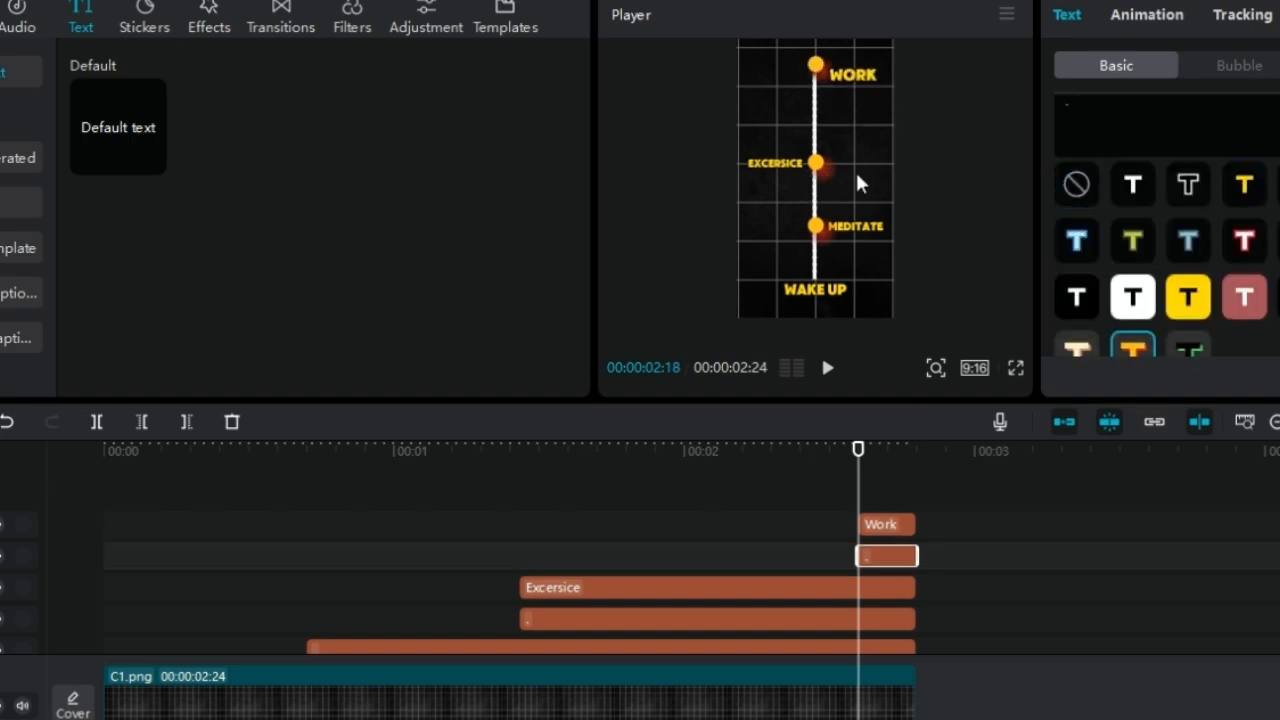
{"action": "left_click_drag", "start_coordinate": [858, 495], "coordinate": [103, 515]}
{"action": "left_click_drag", "start_coordinate": [906, 454], "coordinate": [841, 452]}
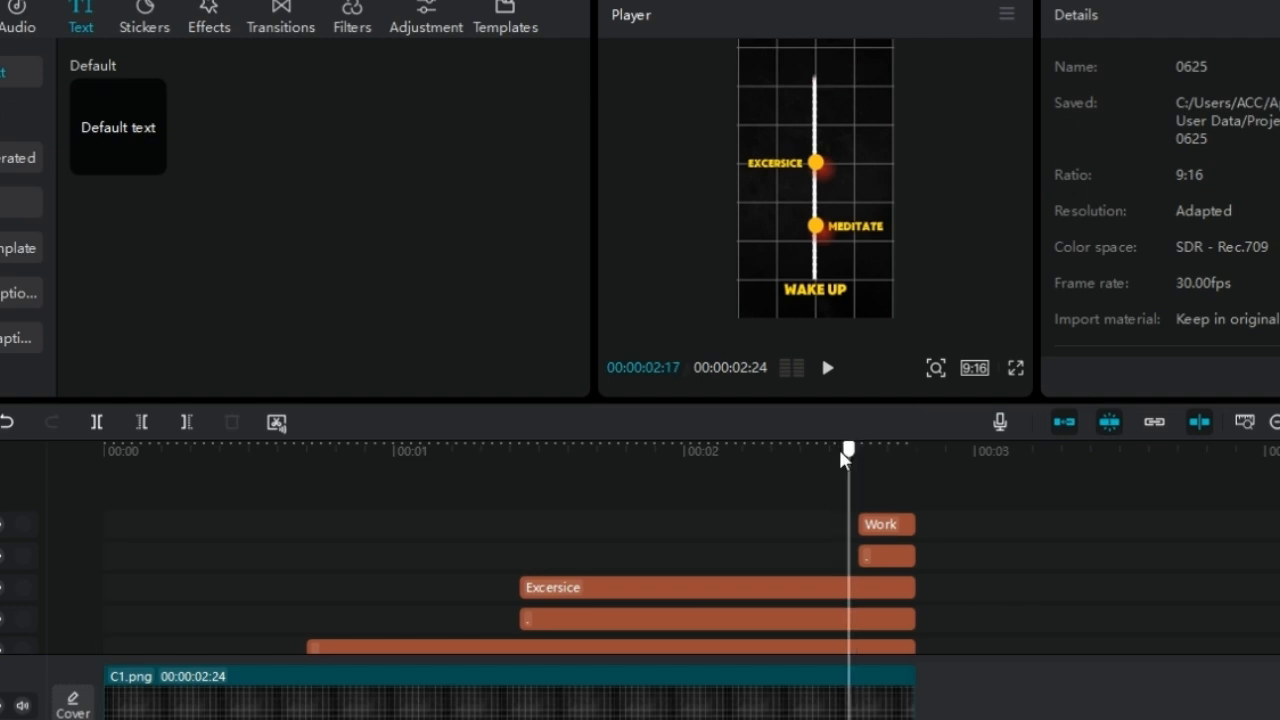
{"action": "key", "text": "space"}
Search the sticker library for "Headphone"
{"action": "left_click", "coordinate": [206, 20]}
{"action": "left_click", "coordinate": [144, 18]}
{"action": "left_click", "coordinate": [164, 80]}
{"action": "type", "text": "Head"}
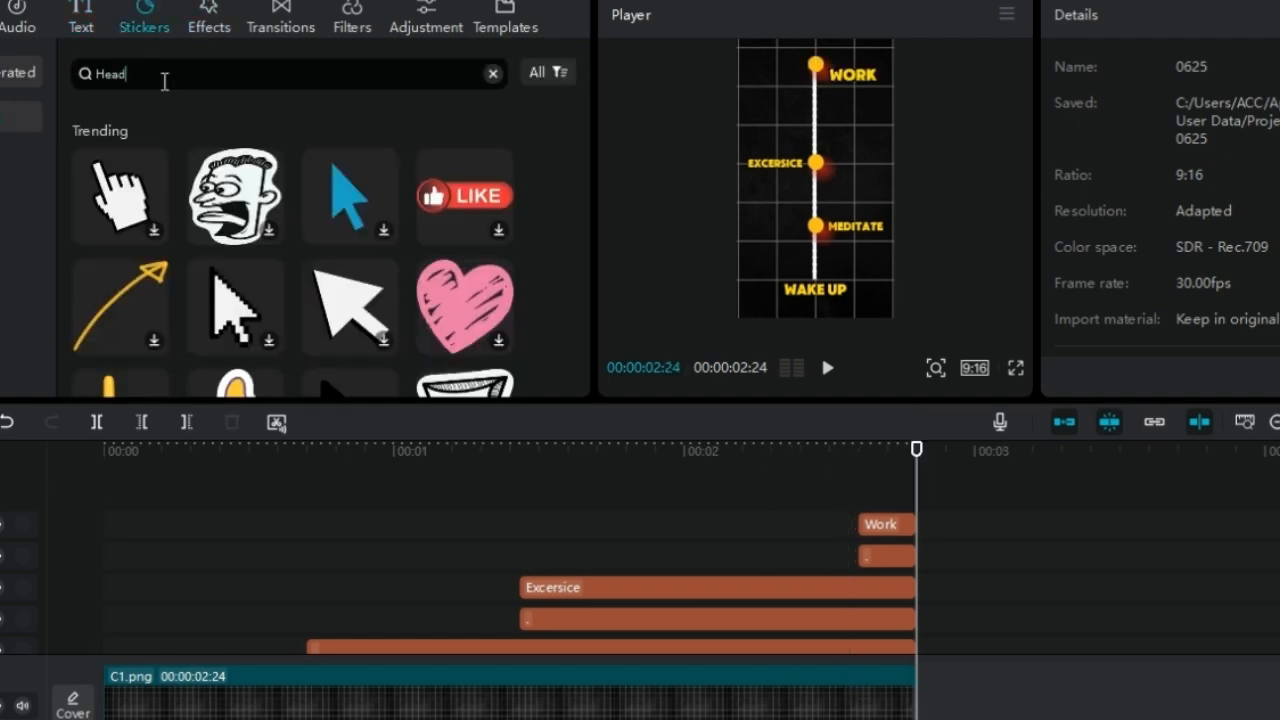
{"action": "type", "text": "phone"}
{"action": "key", "text": "Return"}
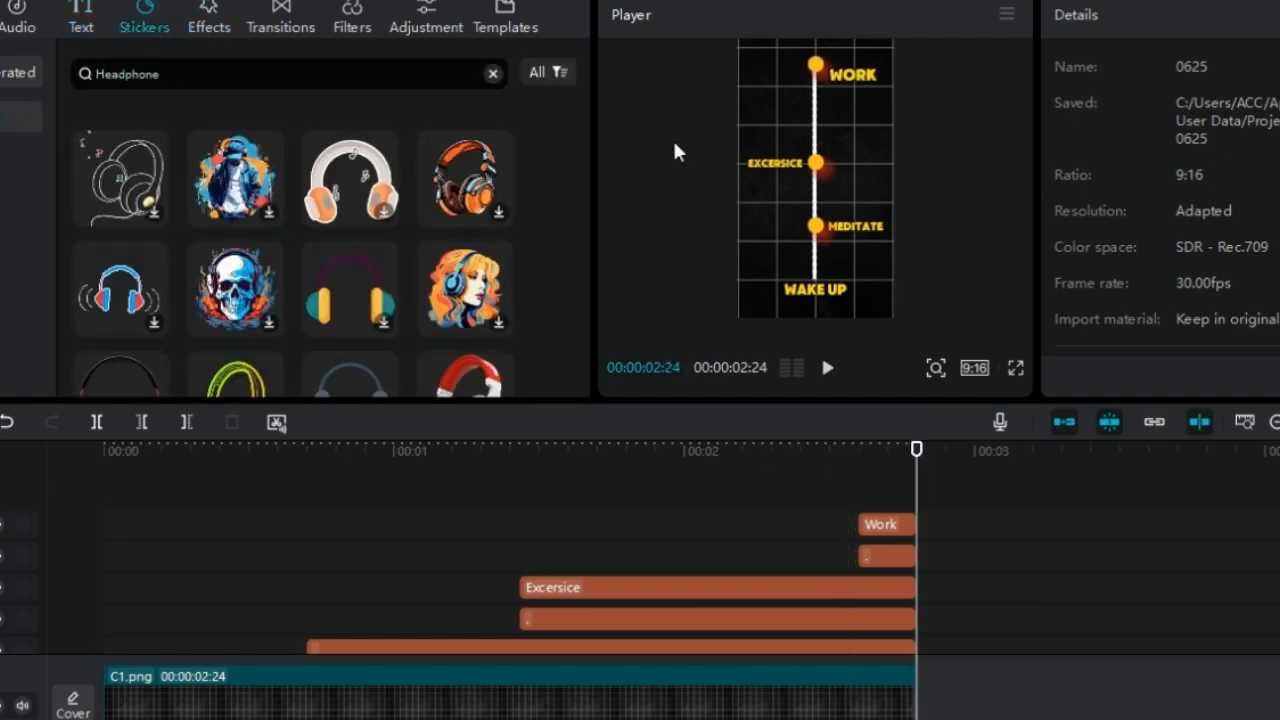
Add the grey headphone sticker at the timeline's start, trim it to end at 00:00:02:24 and place it right of the line
{"action": "left_click_drag", "start_coordinate": [588, 140], "coordinate": [587, 193]}
{"action": "left_click_drag", "start_coordinate": [234, 273], "coordinate": [104, 468]}
{"action": "scroll", "coordinate": [660, 560], "scroll_direction": "down", "scroll_amount": 3}
{"action": "scroll", "coordinate": [640, 540], "scroll_direction": "up", "scroll_amount": 3}
{"action": "left_click_drag", "start_coordinate": [750, 523], "coordinate": [538, 523]}
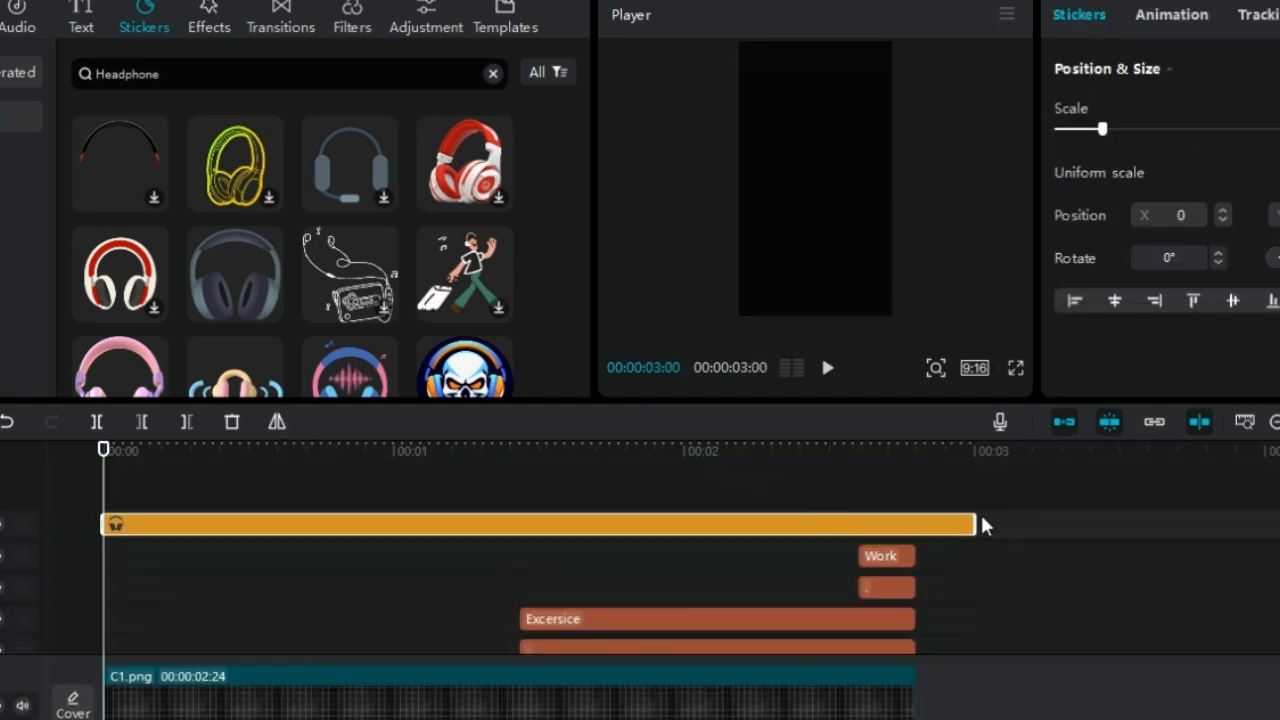
{"action": "left_click_drag", "start_coordinate": [974, 522], "coordinate": [916, 522]}
{"action": "left_click", "coordinate": [772, 466]}
{"action": "left_click_drag", "start_coordinate": [772, 467], "coordinate": [104, 467]}
{"action": "left_click_drag", "start_coordinate": [811, 180], "coordinate": [856, 281]}
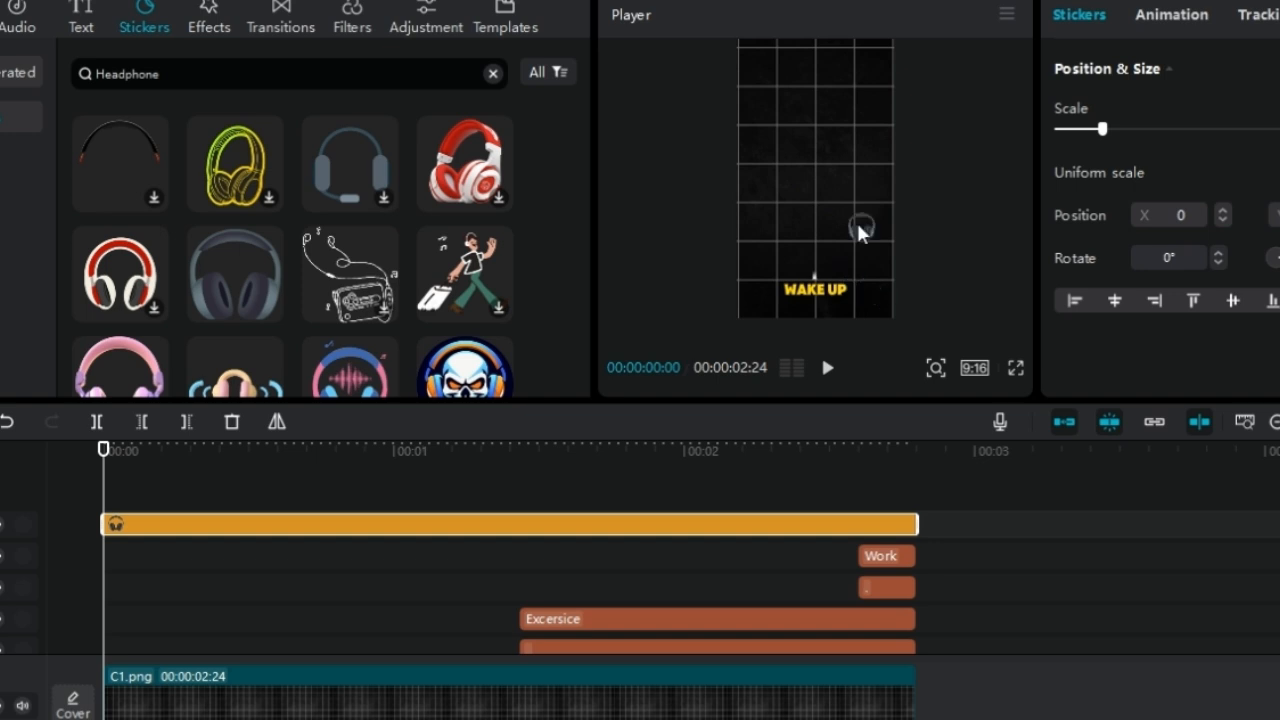
Check the headphone sticker against the labels at 00:00:01:13 and delete it
{"action": "left_click", "coordinate": [521, 482]}
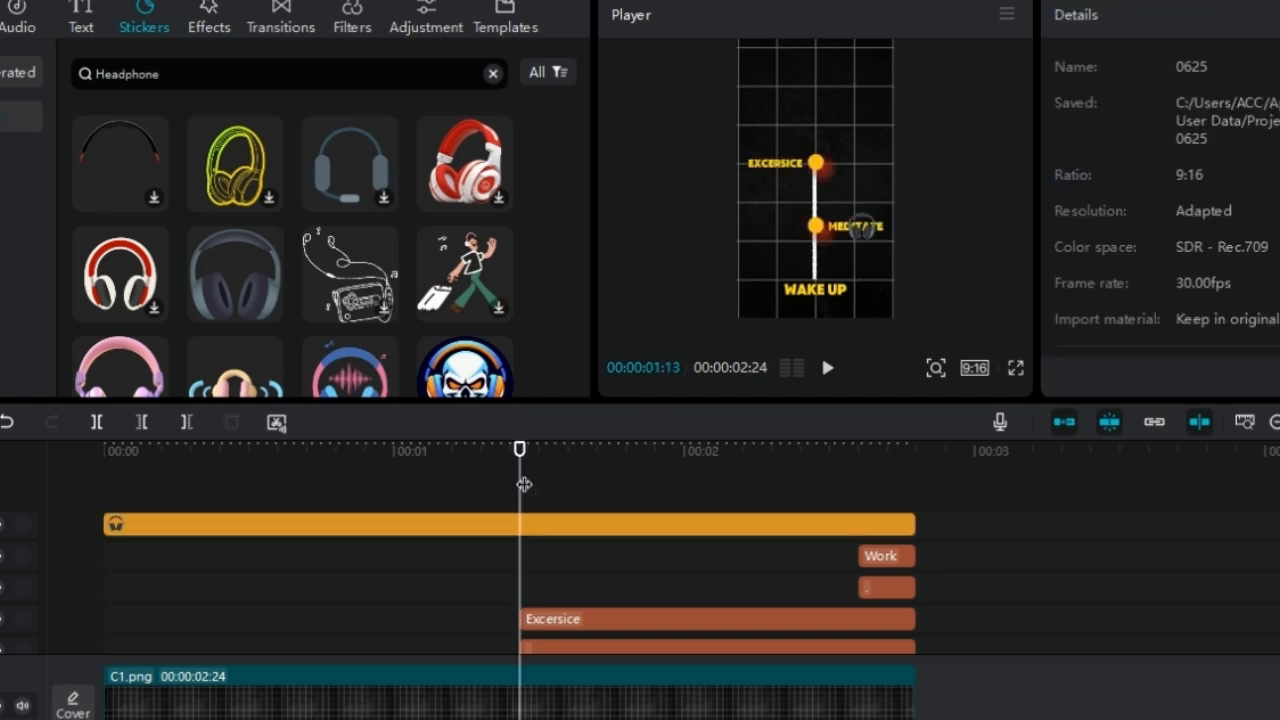
{"action": "left_click", "coordinate": [486, 523]}
{"action": "key", "text": "Delete"}
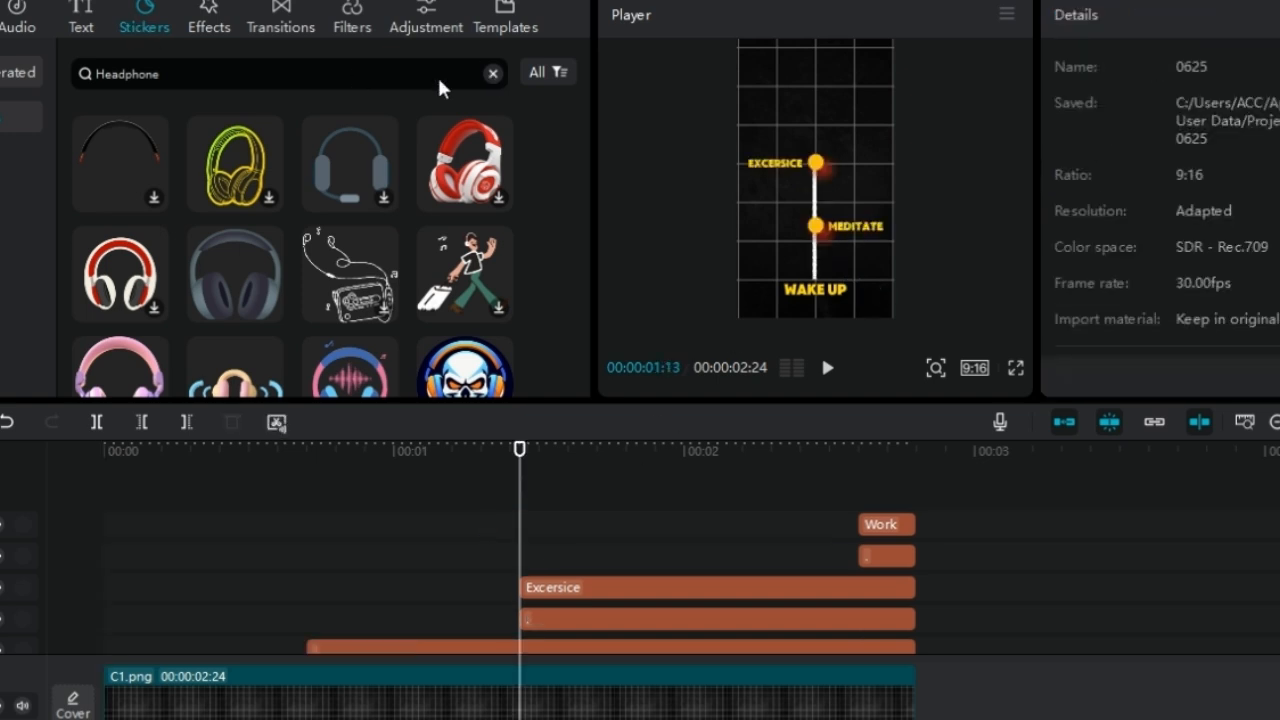
Search the stickers for "alarm clock", add the white outlined clock at the timeline's start and scale it down
{"action": "left_click", "coordinate": [155, 28]}
{"action": "left_click", "coordinate": [177, 72]}
{"action": "type", "text": "alarm clo"}
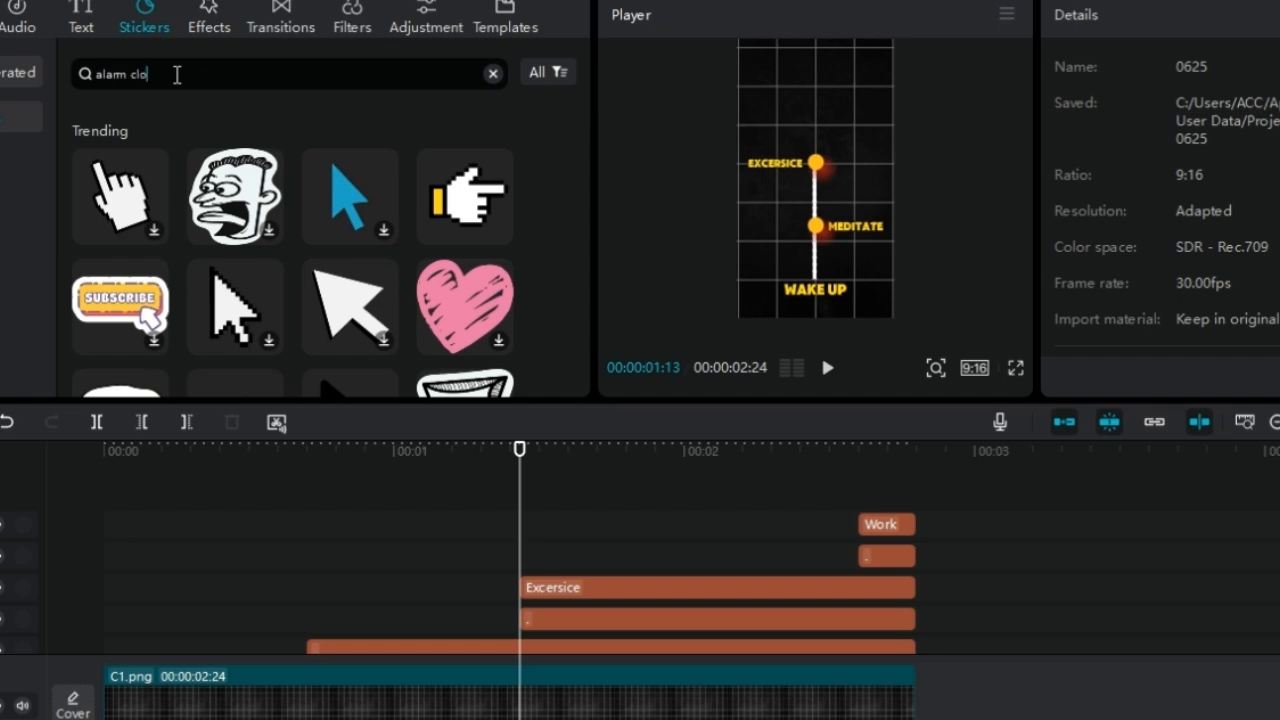
{"action": "type", "text": "ck"}
{"action": "key", "text": "Return"}
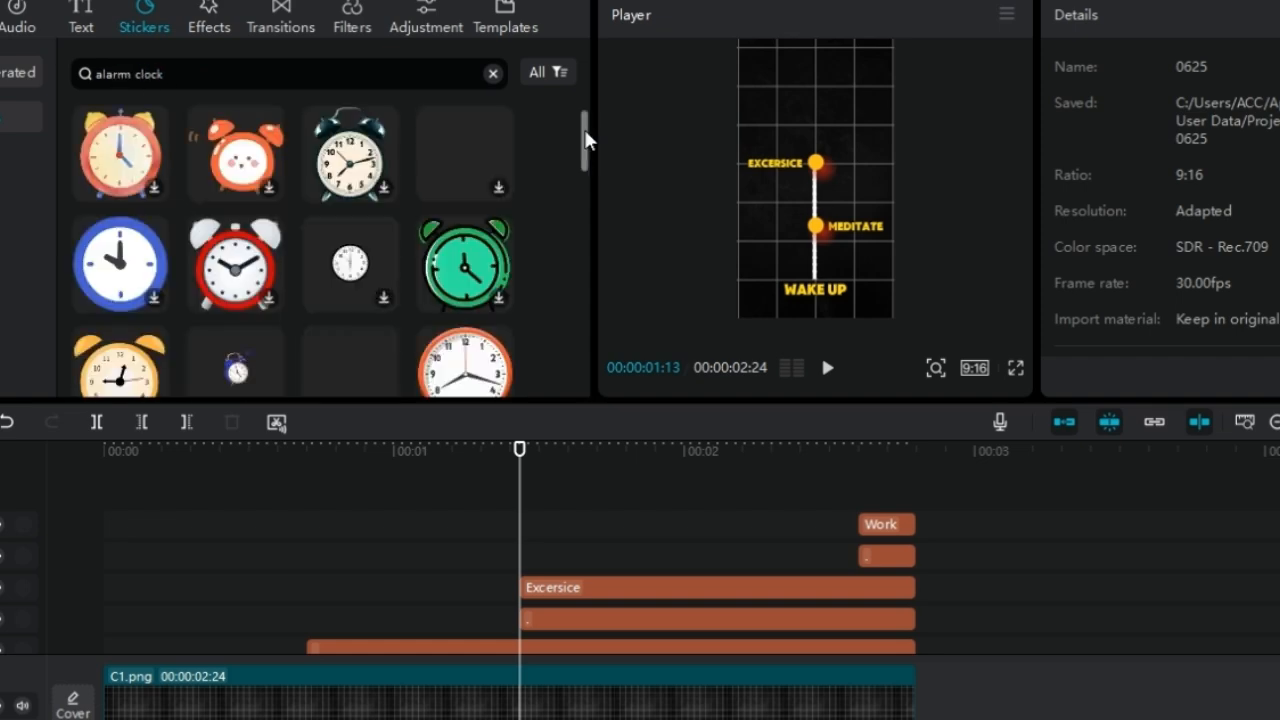
{"action": "left_click_drag", "start_coordinate": [587, 140], "coordinate": [588, 240]}
{"action": "left_click", "coordinate": [349, 291]}
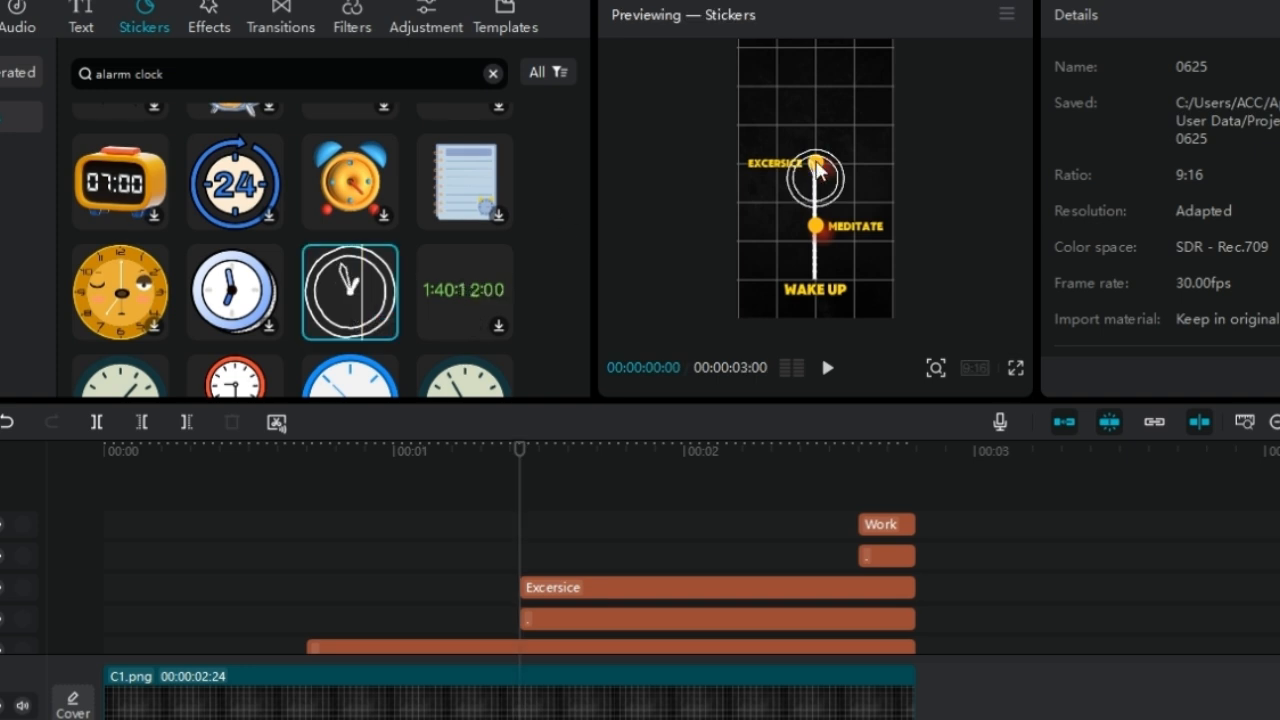
{"action": "left_click_drag", "start_coordinate": [818, 170], "coordinate": [816, 176]}
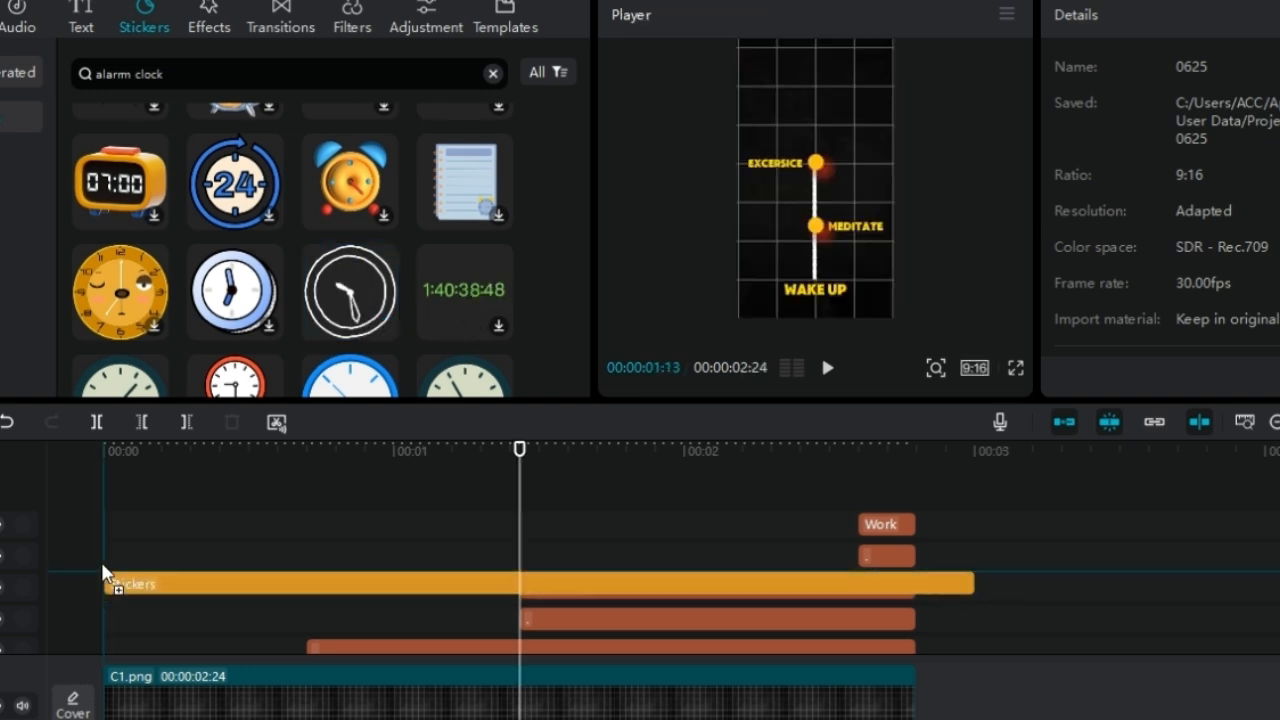
Place the clock sticker beside the WAKE UP label and trim it to end at 00:00:02:24
{"action": "left_click", "coordinate": [845, 198]}
{"action": "left_click", "coordinate": [816, 182]}
{"action": "left_click_drag", "start_coordinate": [855, 291], "coordinate": [867, 291]}
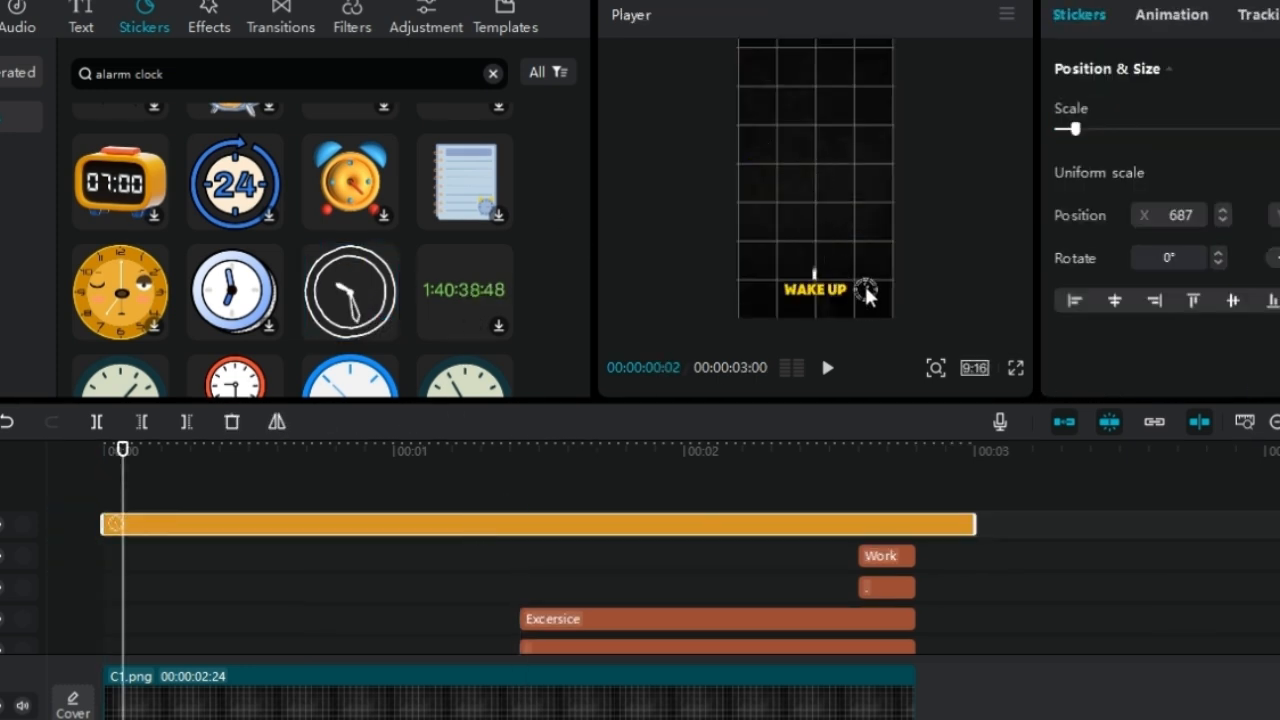
{"action": "left_click_drag", "start_coordinate": [976, 520], "coordinate": [917, 518]}
Search the stickers for "Headphone" and add the grey headphone sticker to the timeline
{"action": "left_click_drag", "start_coordinate": [170, 71], "coordinate": [0, 66]}
{"action": "type", "text": "Hed"}
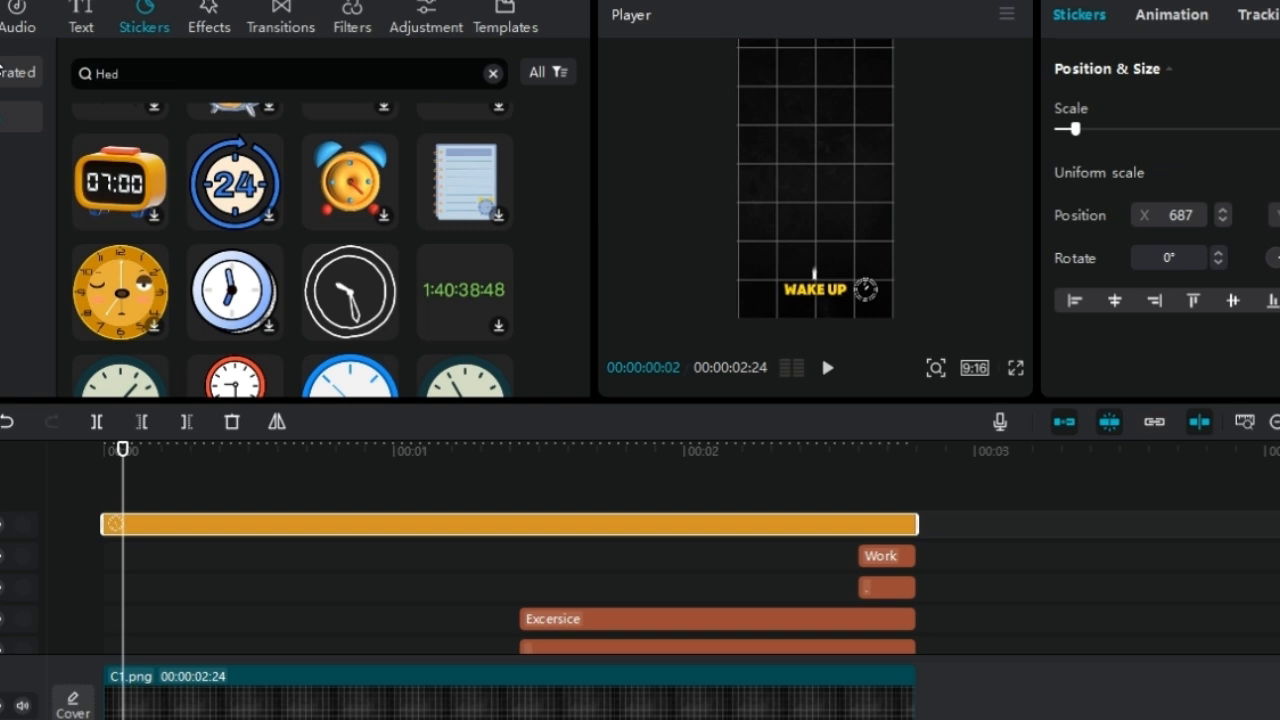
{"action": "type", "text": "dphone"}
{"action": "key", "text": "Return"}
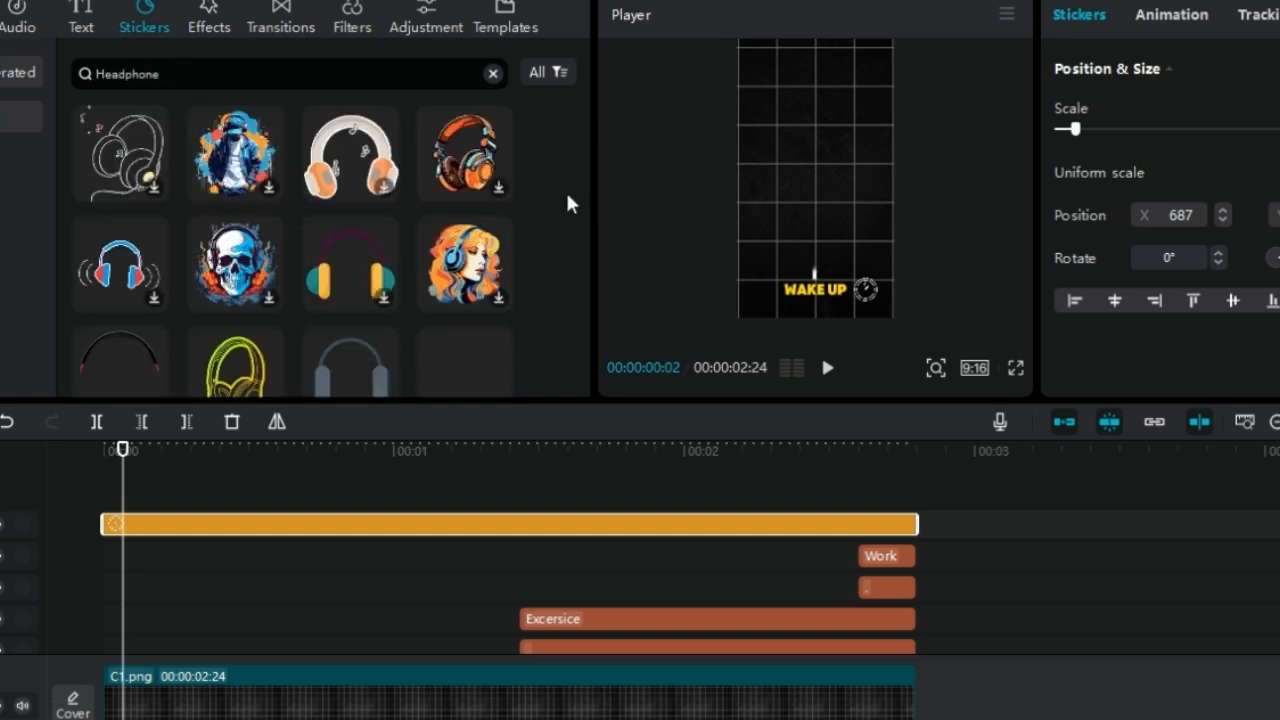
{"action": "scroll", "coordinate": [322, 287], "scroll_direction": "down", "scroll_amount": 2}
{"action": "left_click_drag", "start_coordinate": [247, 299], "coordinate": [522, 512]}
{"action": "scroll", "coordinate": [472, 505], "scroll_direction": "down", "scroll_amount": 4}
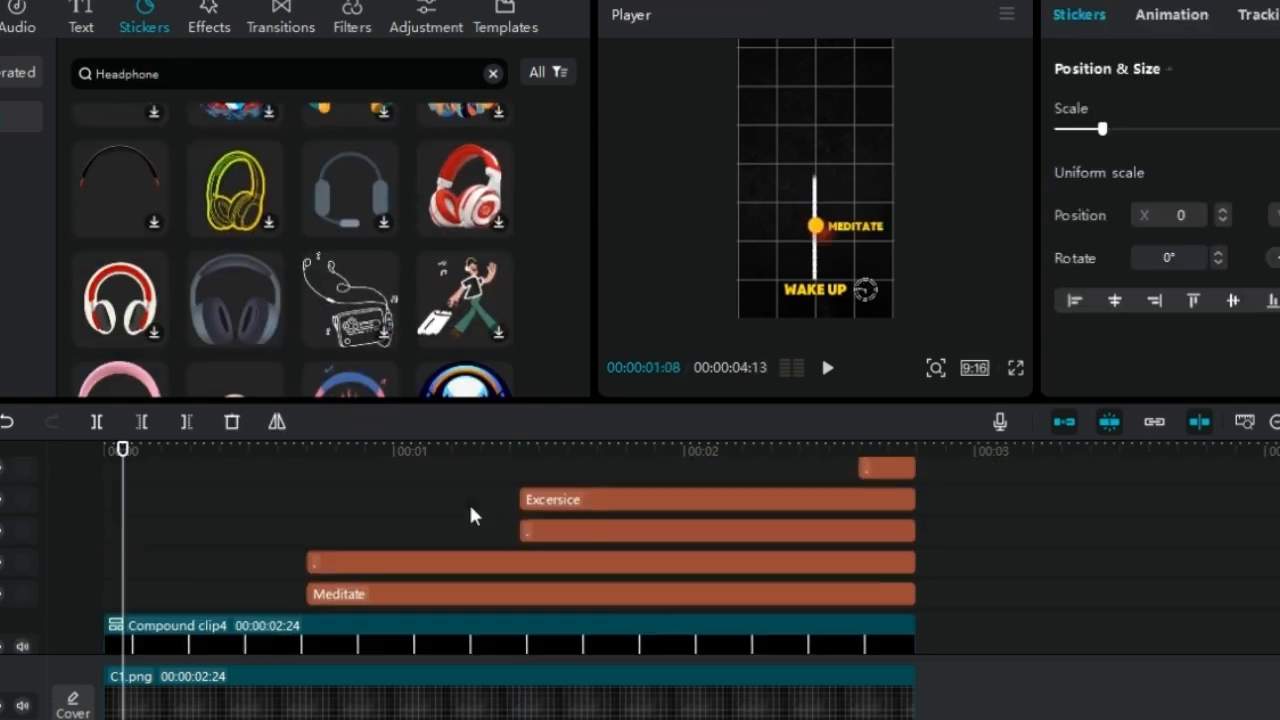
Start the headphone sticker with Meditate at 00:00:00:21, trim its end to 00:00:02:24 and place it above the MEDITATE label
{"action": "scroll", "coordinate": [440, 508], "scroll_direction": "up", "scroll_amount": 2}
{"action": "left_click", "coordinate": [307, 519]}
{"action": "scroll", "coordinate": [600, 525], "scroll_direction": "up", "scroll_amount": 2}
{"action": "left_click_drag", "start_coordinate": [628, 530], "coordinate": [416, 545]}
{"action": "left_click_drag", "start_coordinate": [1182, 524], "coordinate": [916, 524]}
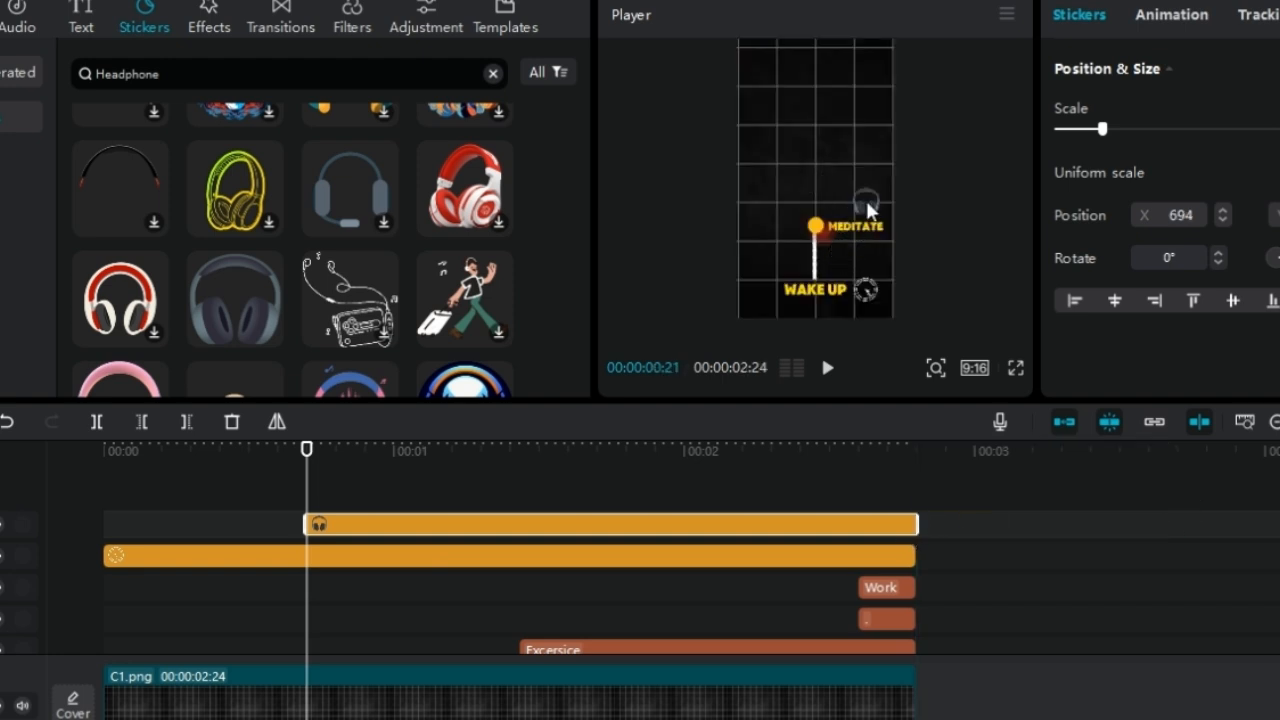
Search the stickers for "gym", add the grey dumbbell at the Excersice clip's start and trim it to end at 00:00:02:24
{"action": "double_click", "coordinate": [171, 73]}
{"action": "type", "text": "gym"}
{"action": "key", "text": "Return"}
{"action": "mouse_move", "coordinate": [248, 152]}
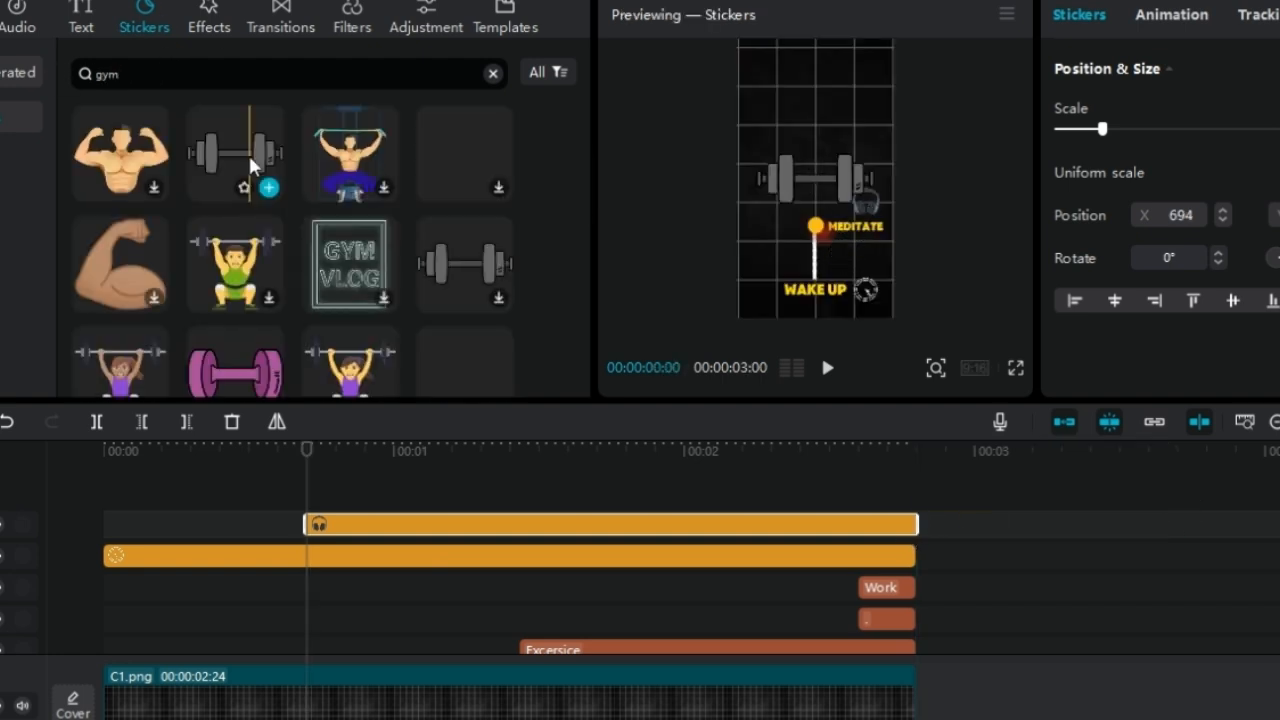
{"action": "left_click_drag", "start_coordinate": [249, 156], "coordinate": [521, 500]}
{"action": "left_click_drag", "start_coordinate": [1279, 526], "coordinate": [914, 530]}
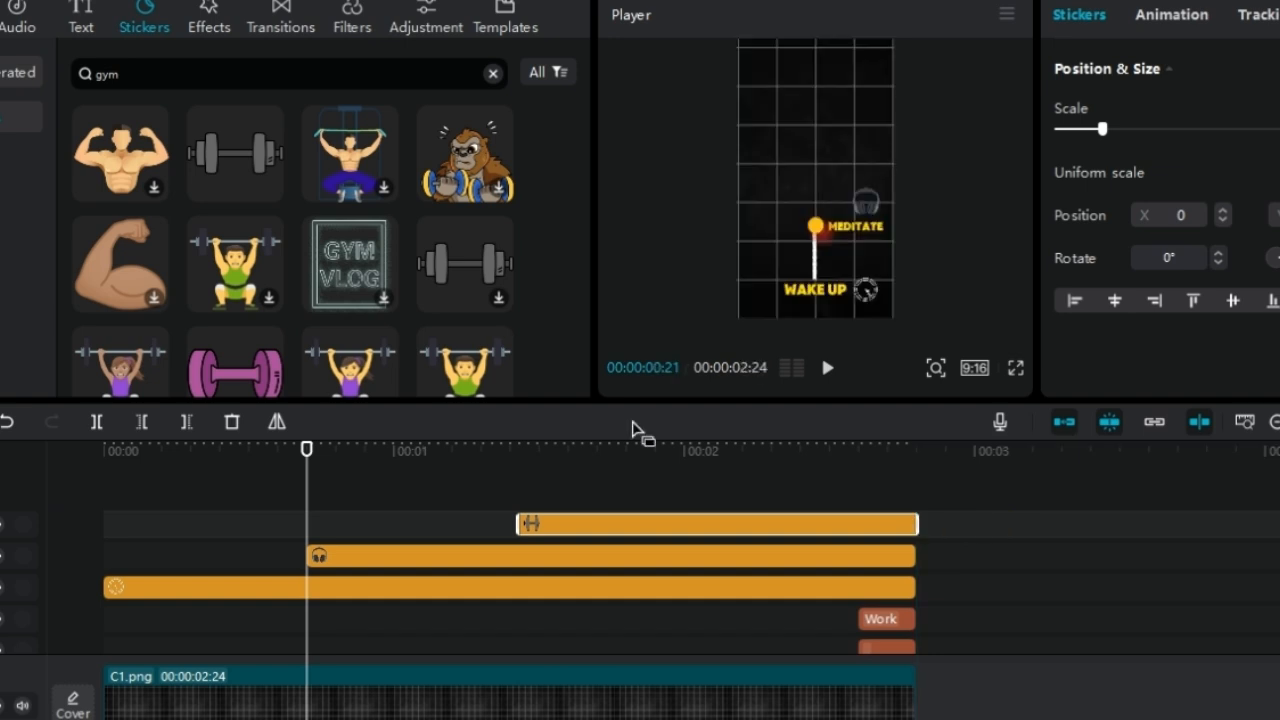
Scale down the dumbbell sticker and place it below the EXCERSICE label at 00:00:01:13
{"action": "left_click_drag", "start_coordinate": [509, 455], "coordinate": [516, 457]}
{"action": "left_click", "coordinate": [812, 188]}
{"action": "scroll", "coordinate": [812, 188], "scroll_direction": "down", "scroll_amount": 5}
{"action": "left_click_drag", "start_coordinate": [814, 189], "coordinate": [775, 189]}
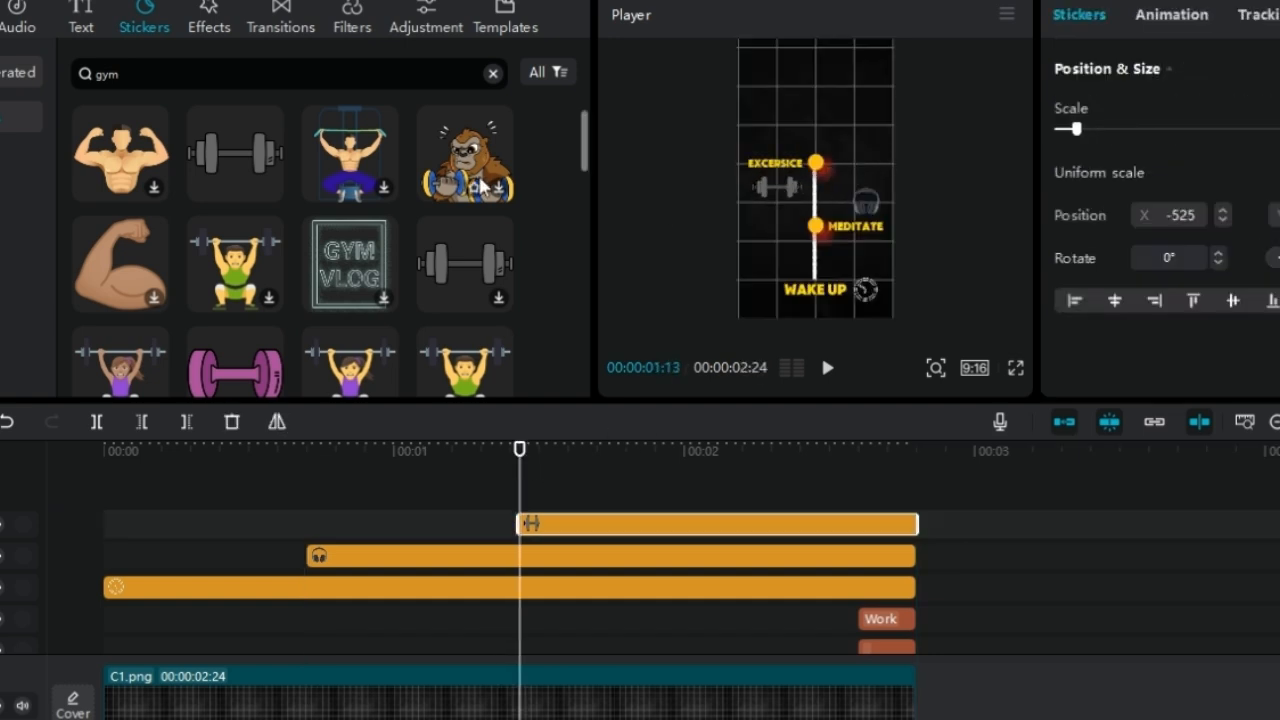
Search the sticker library for "laptop"
{"action": "double_click", "coordinate": [105, 73]}
{"action": "key", "text": "BackSpace"}
{"action": "type", "text": "laptop"}
{"action": "key", "text": "Return"}
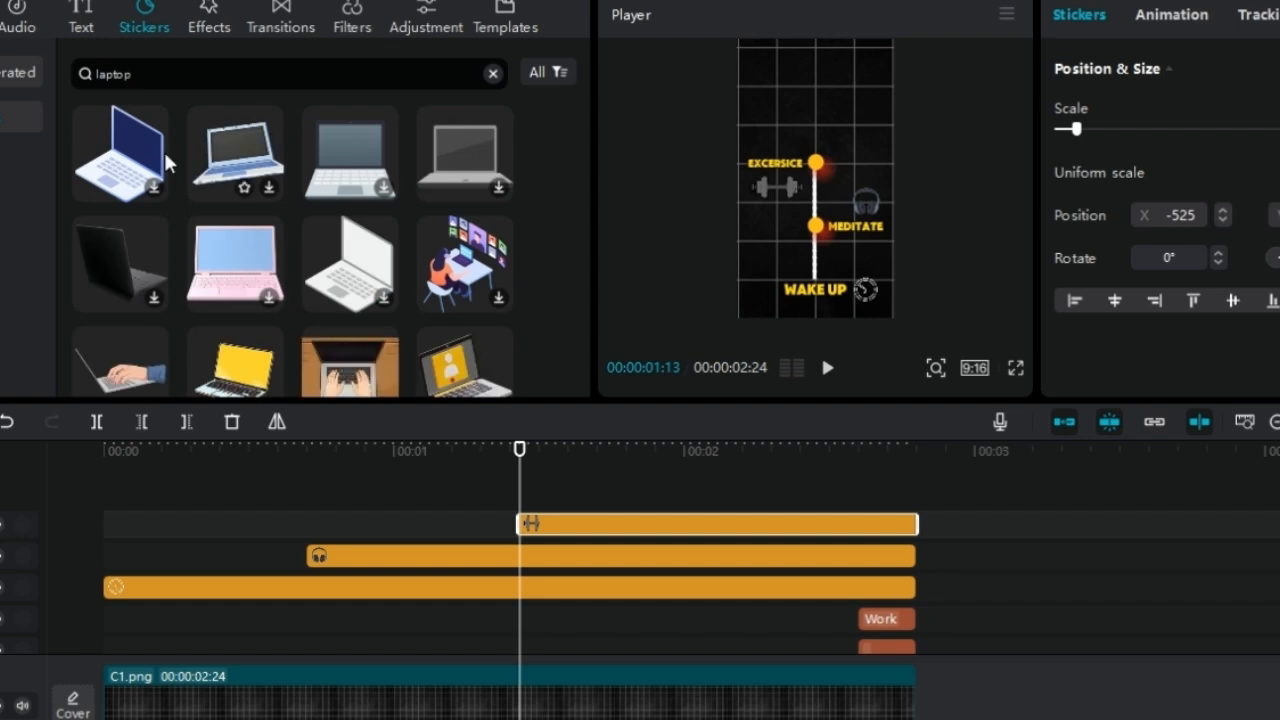
{"action": "left_click_drag", "start_coordinate": [465, 150], "coordinate": [866, 495]}
{"action": "scroll", "coordinate": [866, 500], "scroll_direction": "right", "scroll_amount": 5}
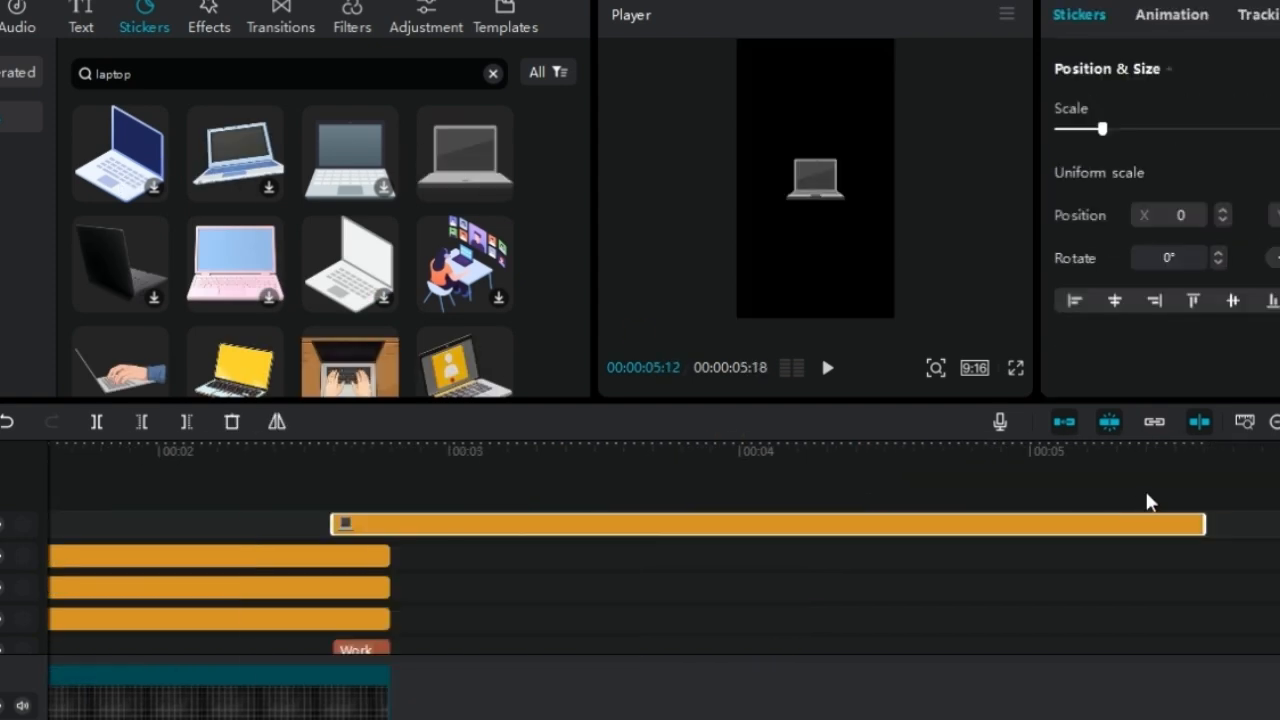
{"action": "left_click_drag", "start_coordinate": [1204, 523], "coordinate": [389, 500]}
{"action": "scroll", "coordinate": [847, 474], "scroll_direction": "left", "scroll_amount": 5}
{"action": "left_click", "coordinate": [857, 466]}
{"action": "left_click", "coordinate": [868, 456]}
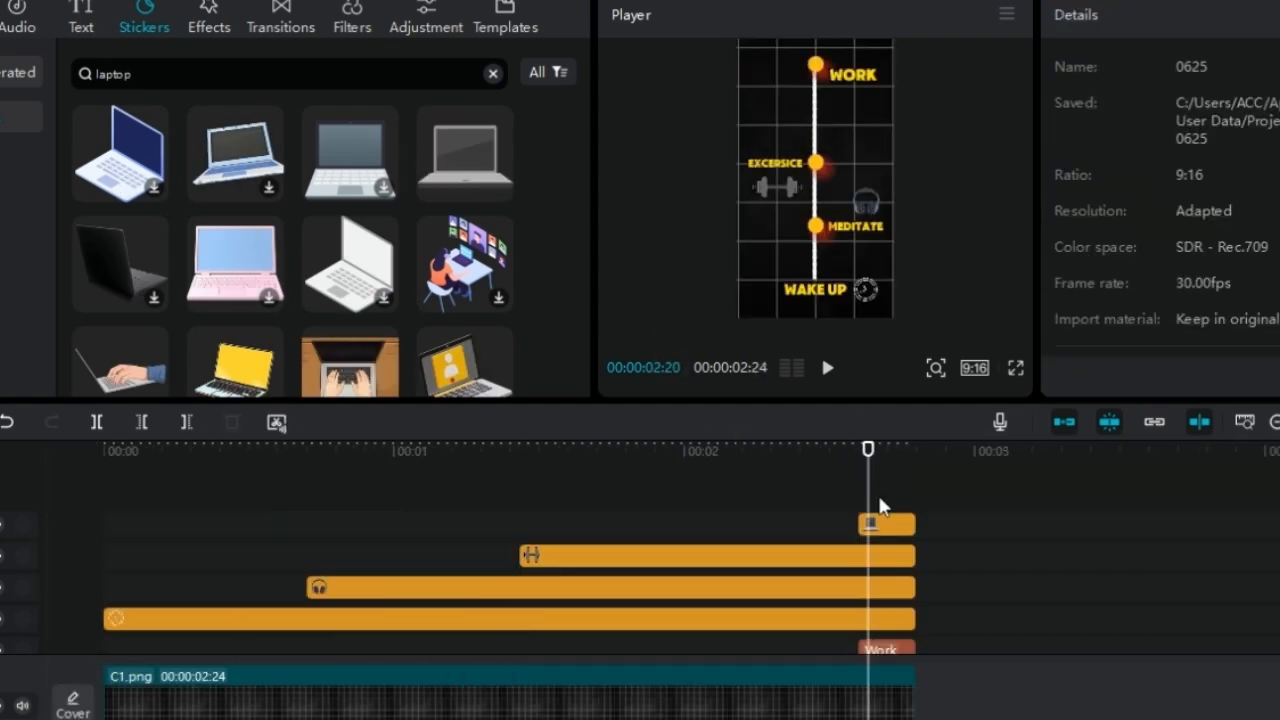
{"action": "left_click", "coordinate": [881, 524]}
{"action": "key", "text": "Delete"}
Add the blue and white laptop sticker at 00:00:02:20, scale it down below the WORK label and trim it to end at 00:00:02:24
{"action": "left_click", "coordinate": [127, 168]}
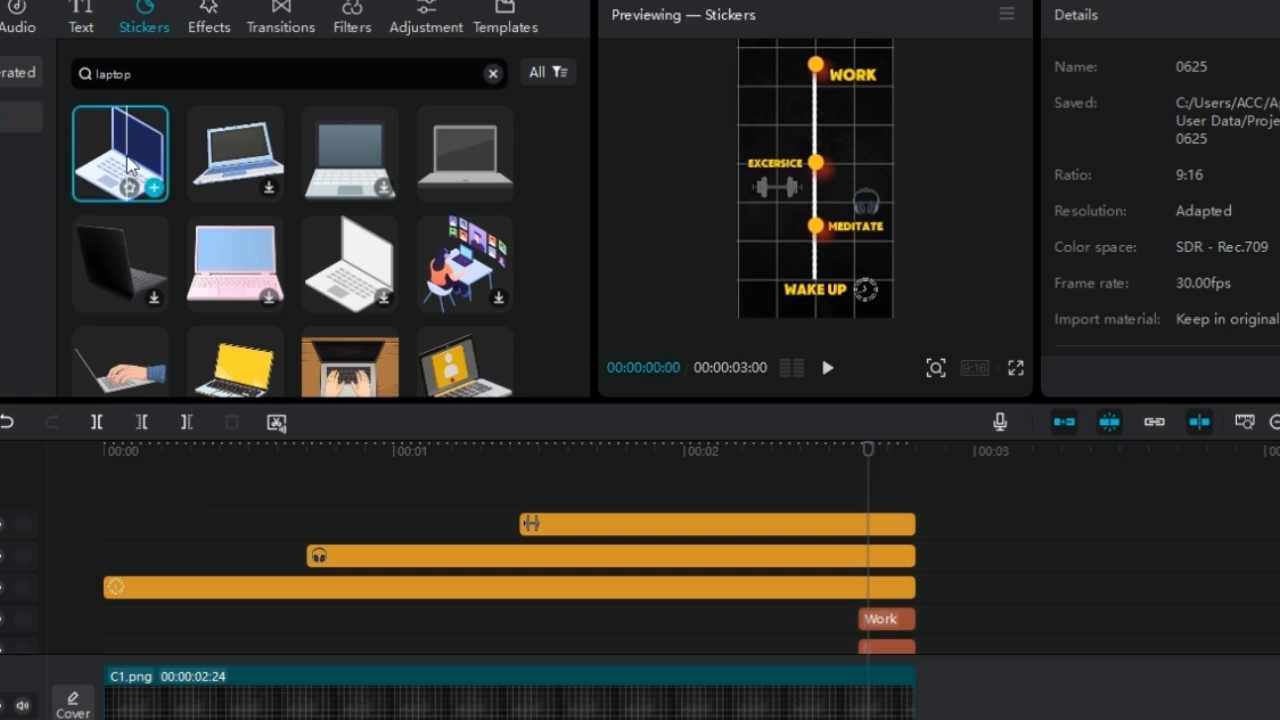
{"action": "left_click_drag", "start_coordinate": [127, 168], "coordinate": [876, 504]}
{"action": "left_click_drag", "start_coordinate": [872, 238], "coordinate": [833, 198]}
{"action": "left_click_drag", "start_coordinate": [816, 182], "coordinate": [844, 104]}
{"action": "scroll", "coordinate": [850, 500], "scroll_direction": "right", "scroll_amount": 5}
{"action": "scroll", "coordinate": [850, 524], "scroll_direction": "right", "scroll_amount": 1}
{"action": "left_click_drag", "start_coordinate": [1279, 524], "coordinate": [468, 457]}
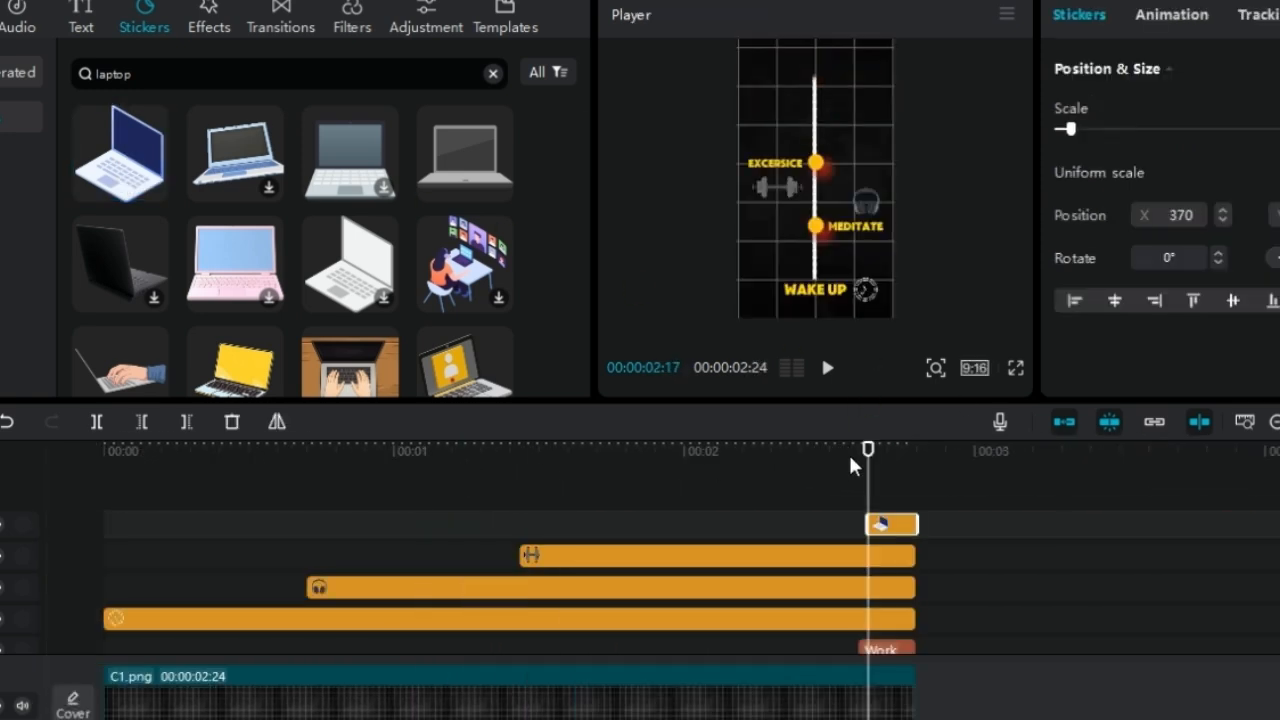
Play the timeline from the start to check the growing line, labels and stickers
{"action": "left_click", "coordinate": [137, 481]}
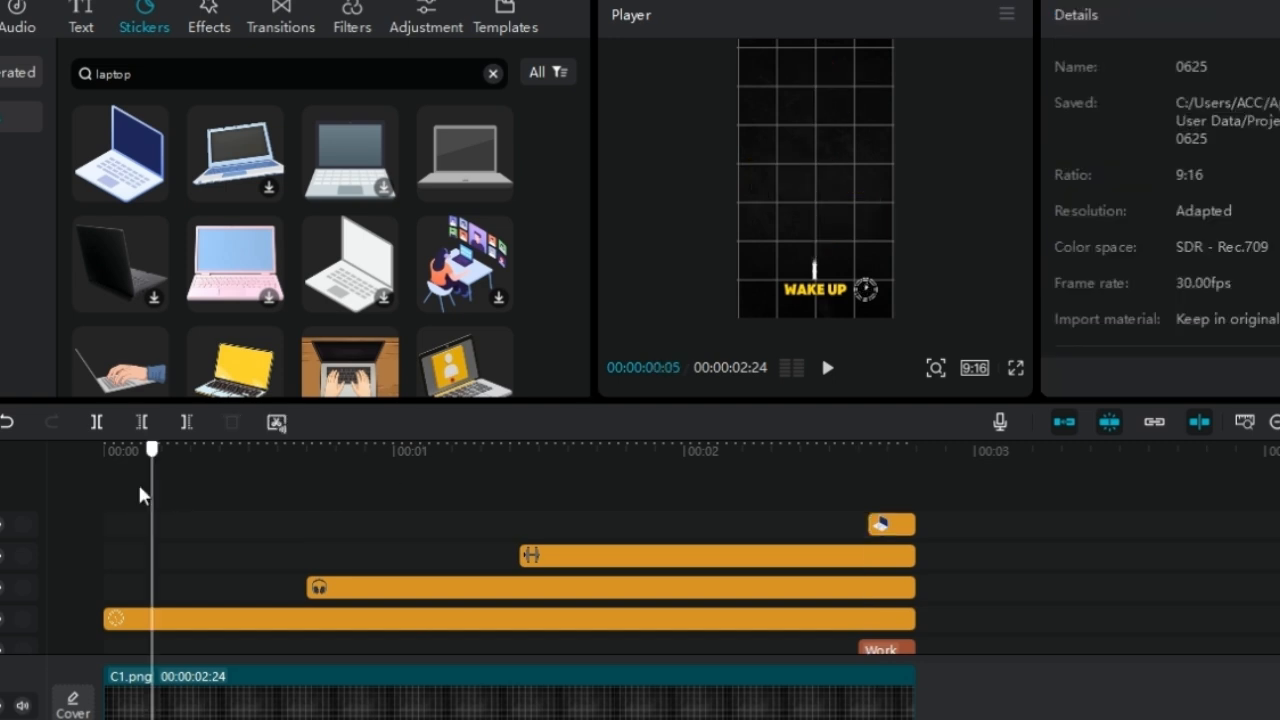
{"action": "key", "text": "space"}
{"action": "left_click", "coordinate": [108, 505]}
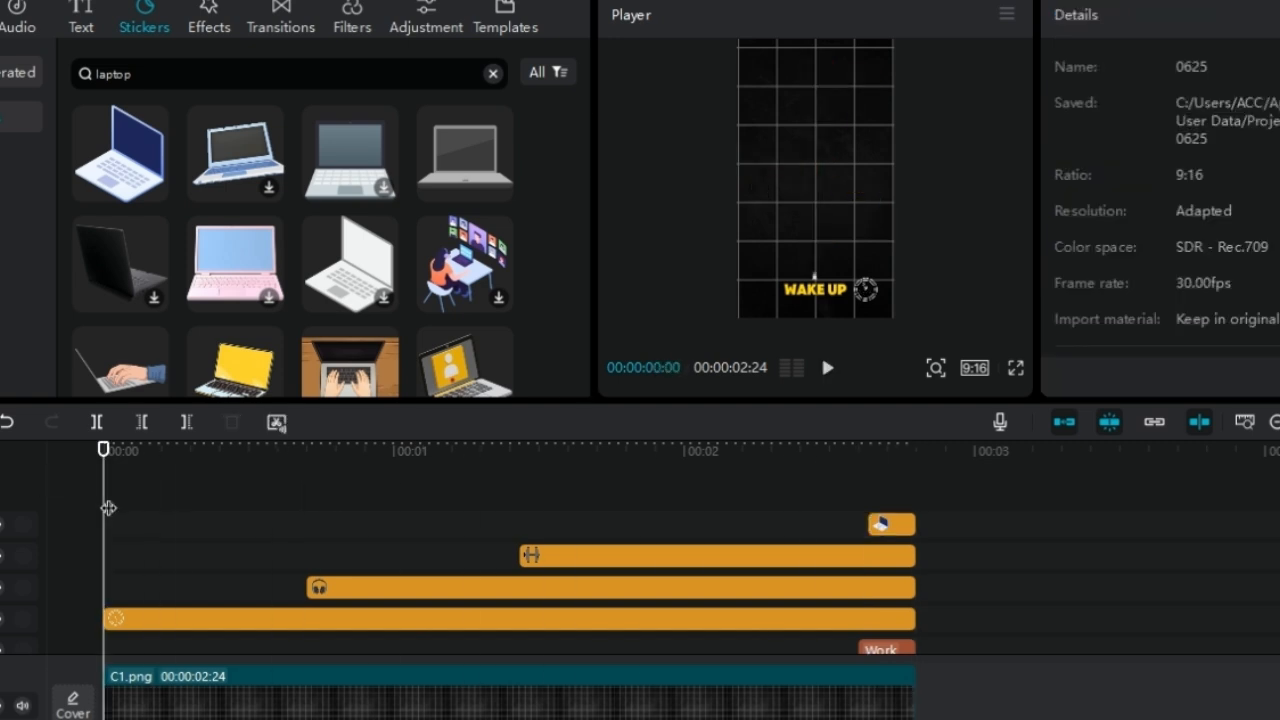
{"action": "key", "text": "space"}
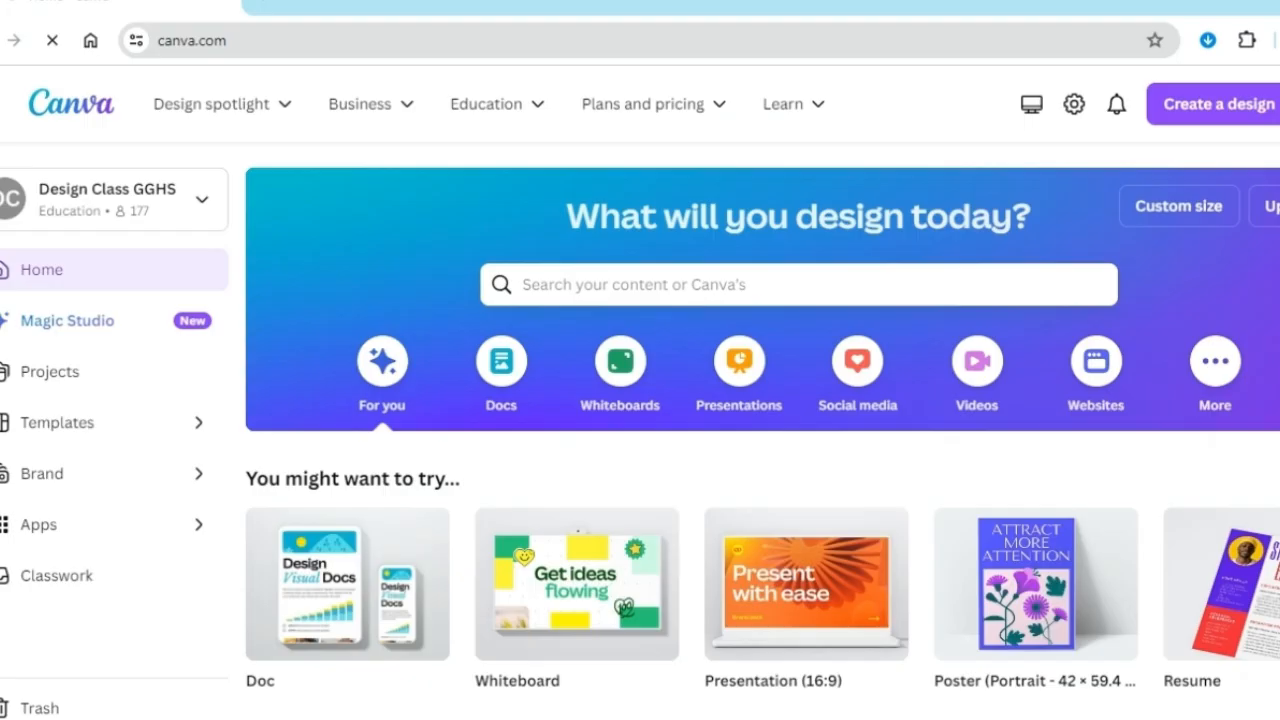
Switch to Canva, search for "instagram" and open the White and Blue Torn Paper Coming Soon Instagram Post template for customising
{"action": "left_click", "coordinate": [680, 289]}
{"action": "type", "text": "instagram"}
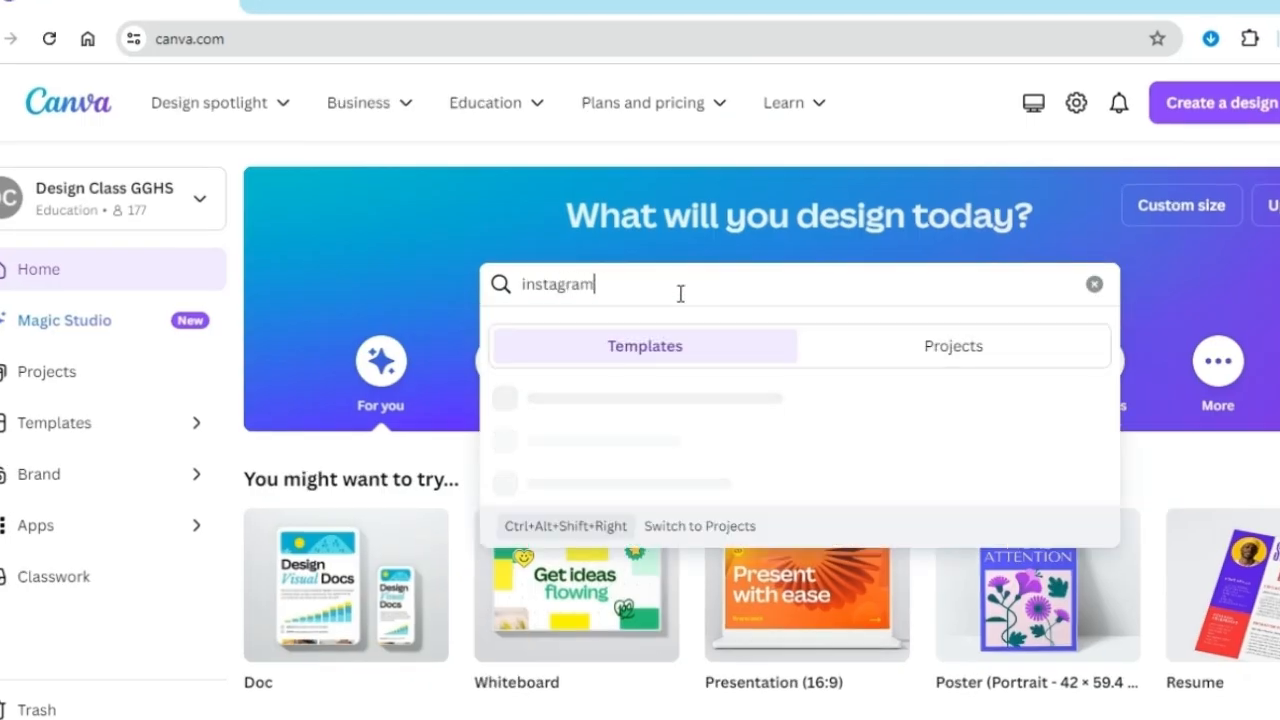
{"action": "key", "text": "Return"}
{"action": "left_click", "coordinate": [348, 400]}
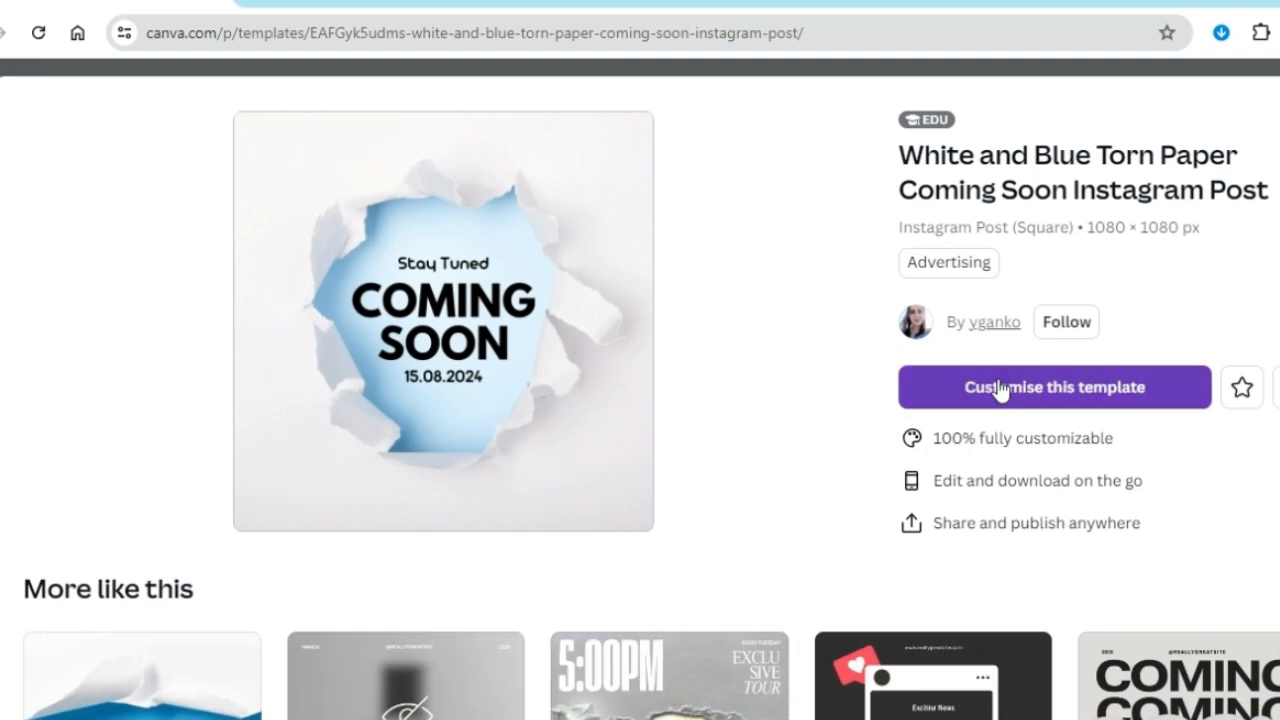
{"action": "left_click", "coordinate": [1000, 388]}
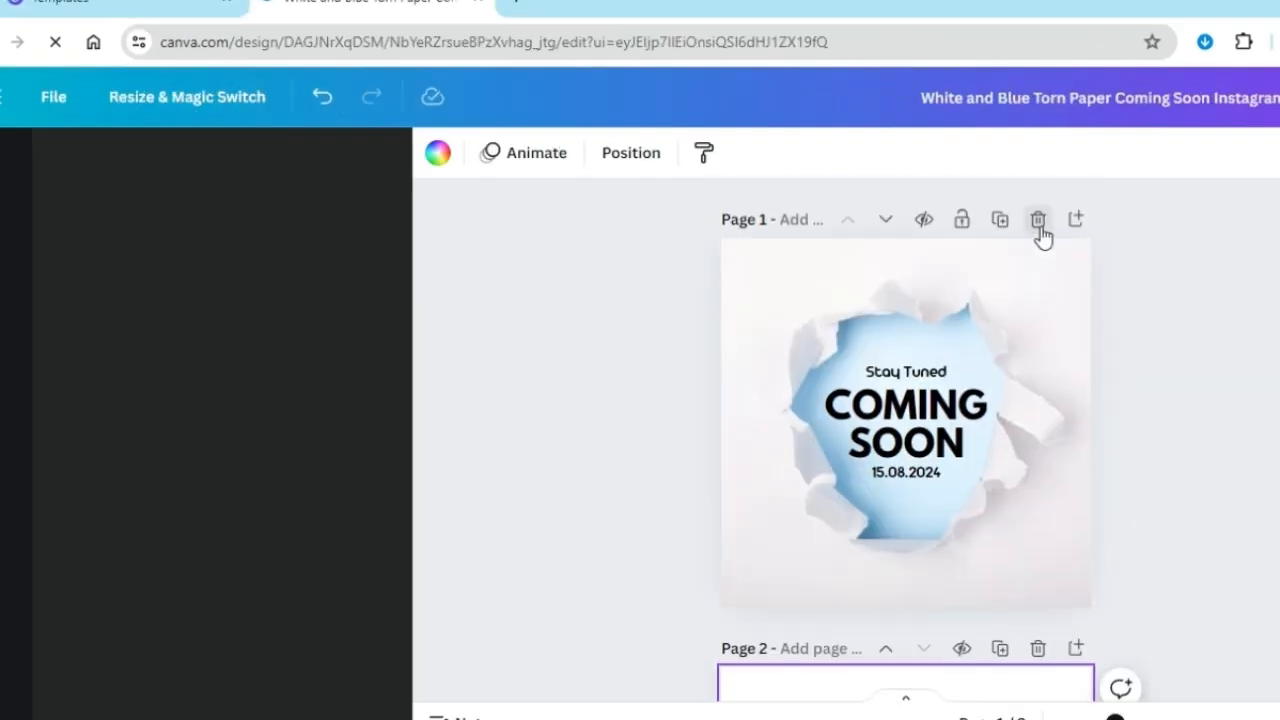
Delete the torn paper template page and set the blank page's background to black
{"action": "left_click", "coordinate": [1040, 228]}
{"action": "left_click", "coordinate": [437, 152]}
{"action": "left_click", "coordinate": [130, 549]}
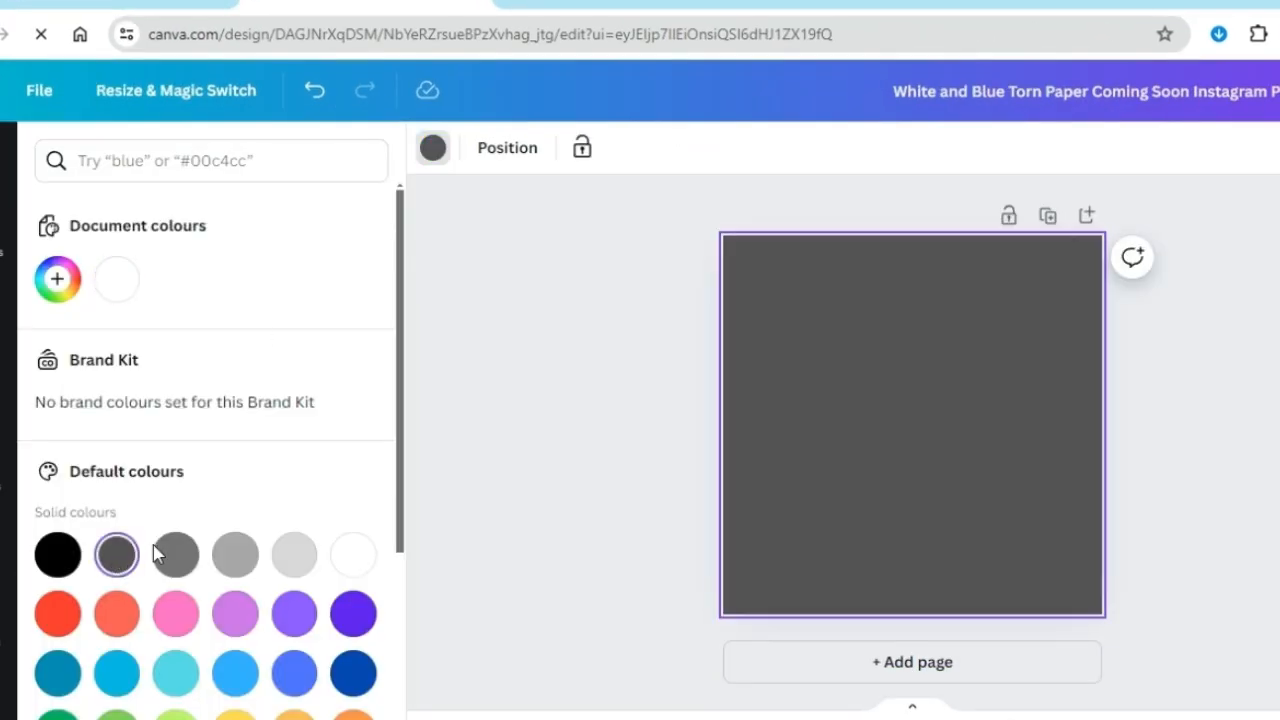
{"action": "left_click", "coordinate": [57, 555]}
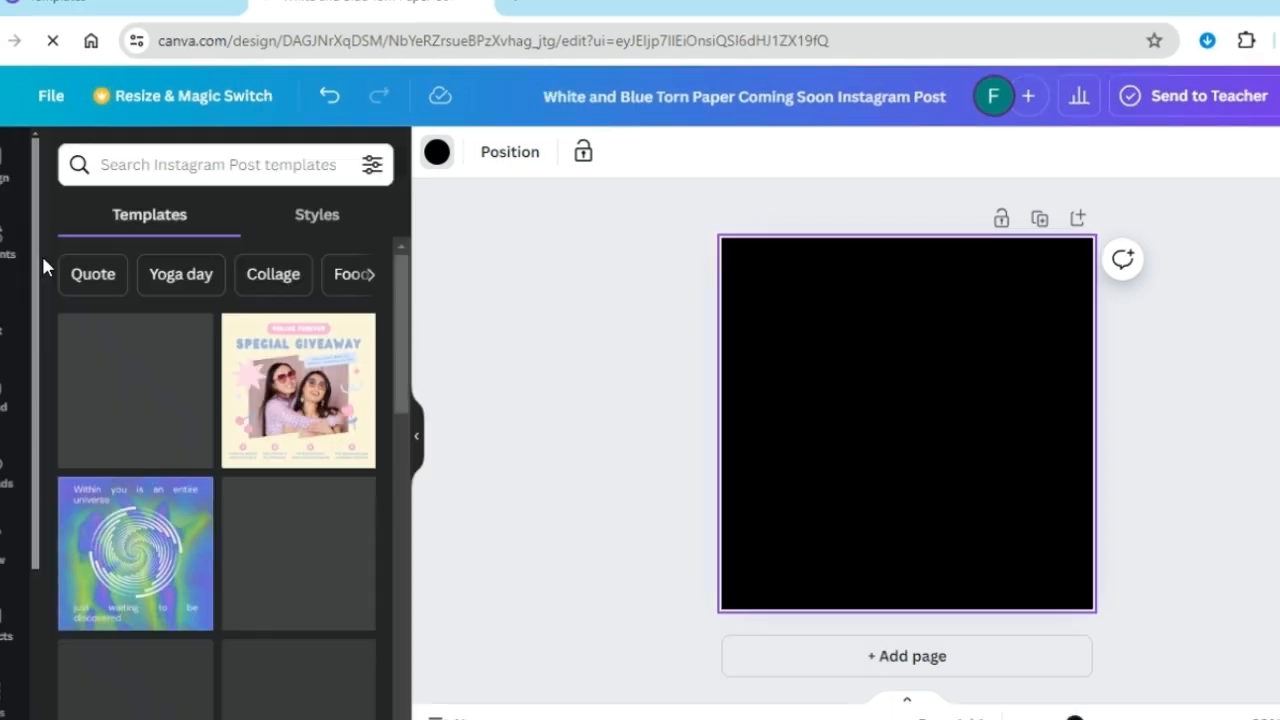
Add a heading reading "Motivation VS Discipline" to the black page
{"action": "left_click", "coordinate": [14, 315]}
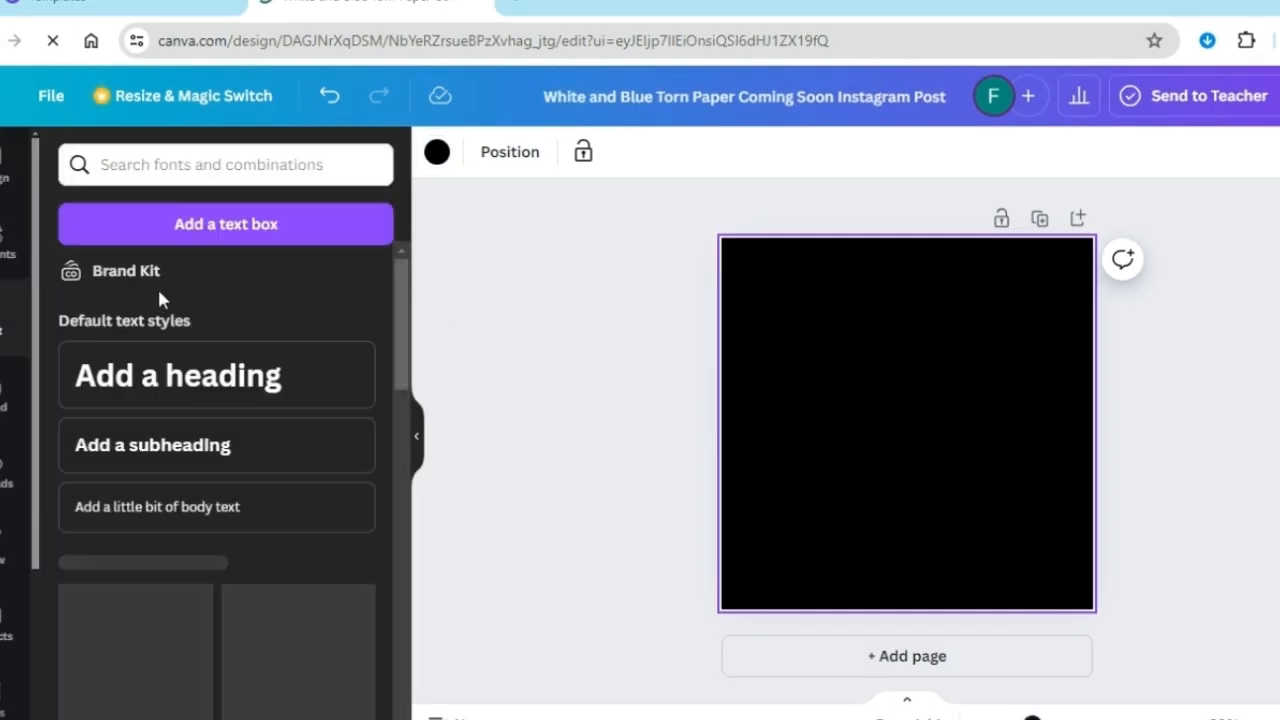
{"action": "left_click", "coordinate": [163, 380]}
{"action": "type", "text": "Motivation"}
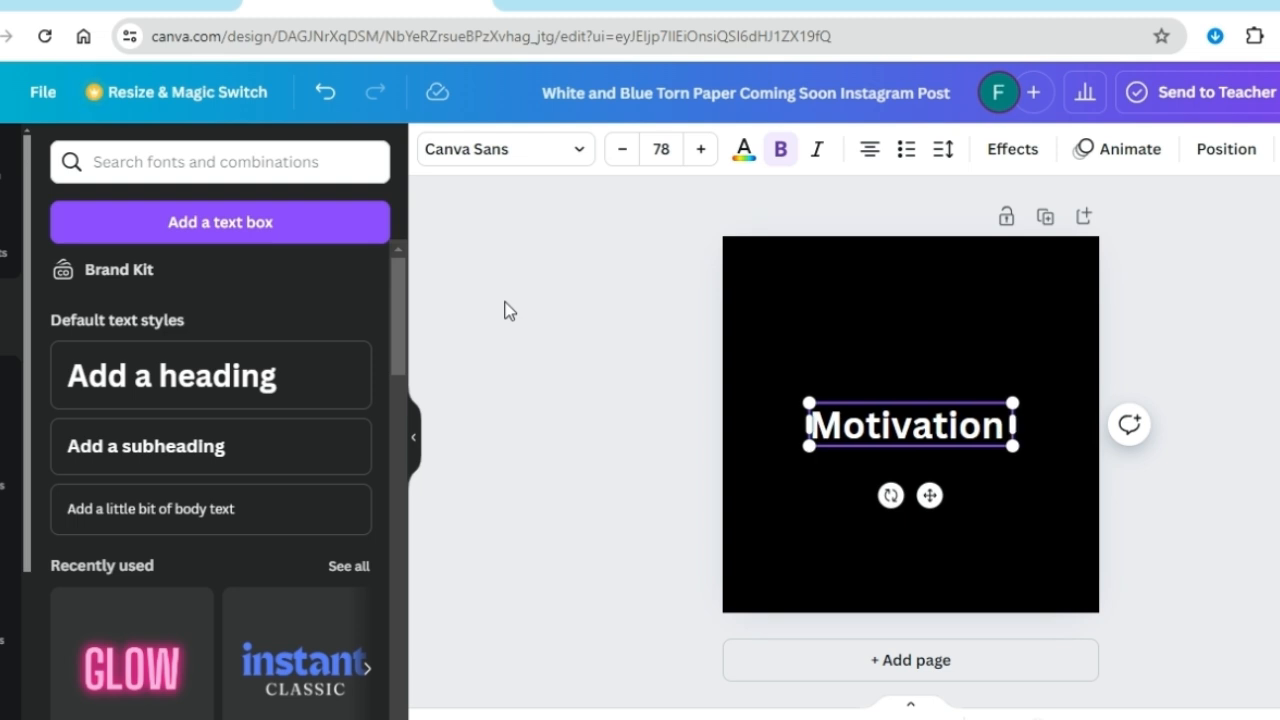
{"action": "type", "text": "iscipline"}
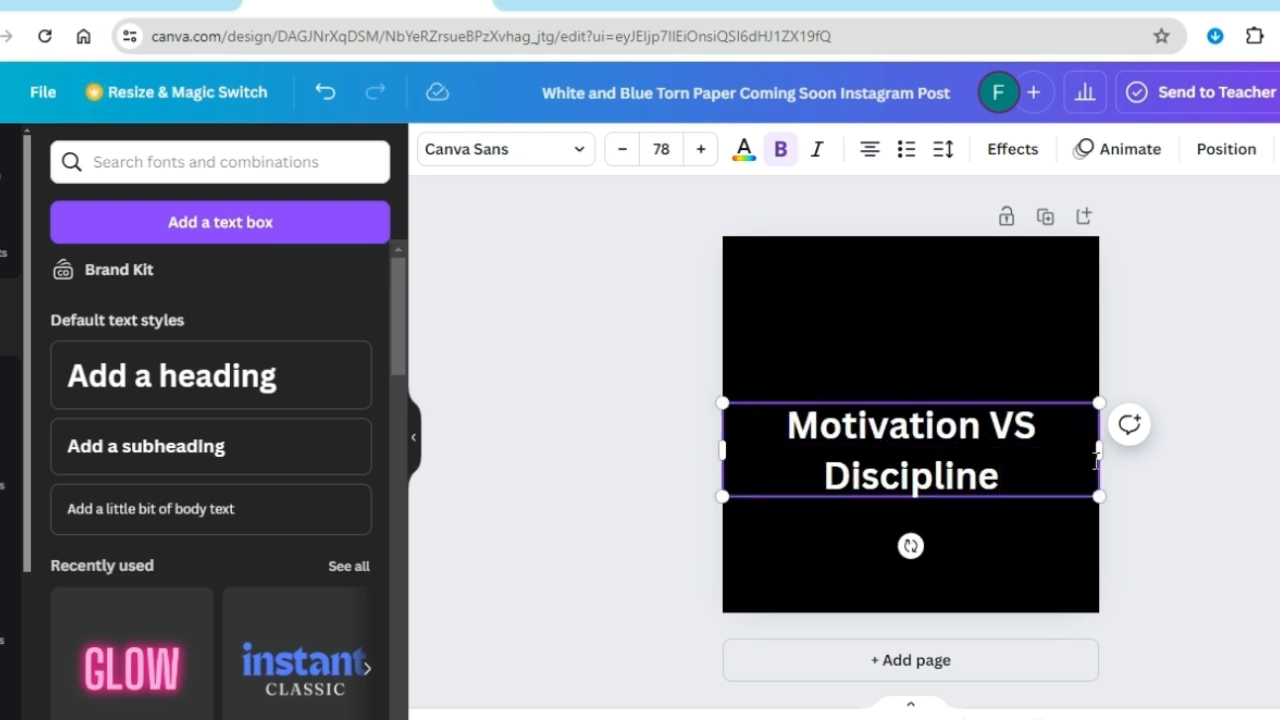
Fit the heading on one line near the page's upper edge at size 58.5 and set its font to Berthold Block
{"action": "left_click_drag", "start_coordinate": [1098, 463], "coordinate": [1134, 451]}
{"action": "left_click_drag", "start_coordinate": [862, 403], "coordinate": [950, 268]}
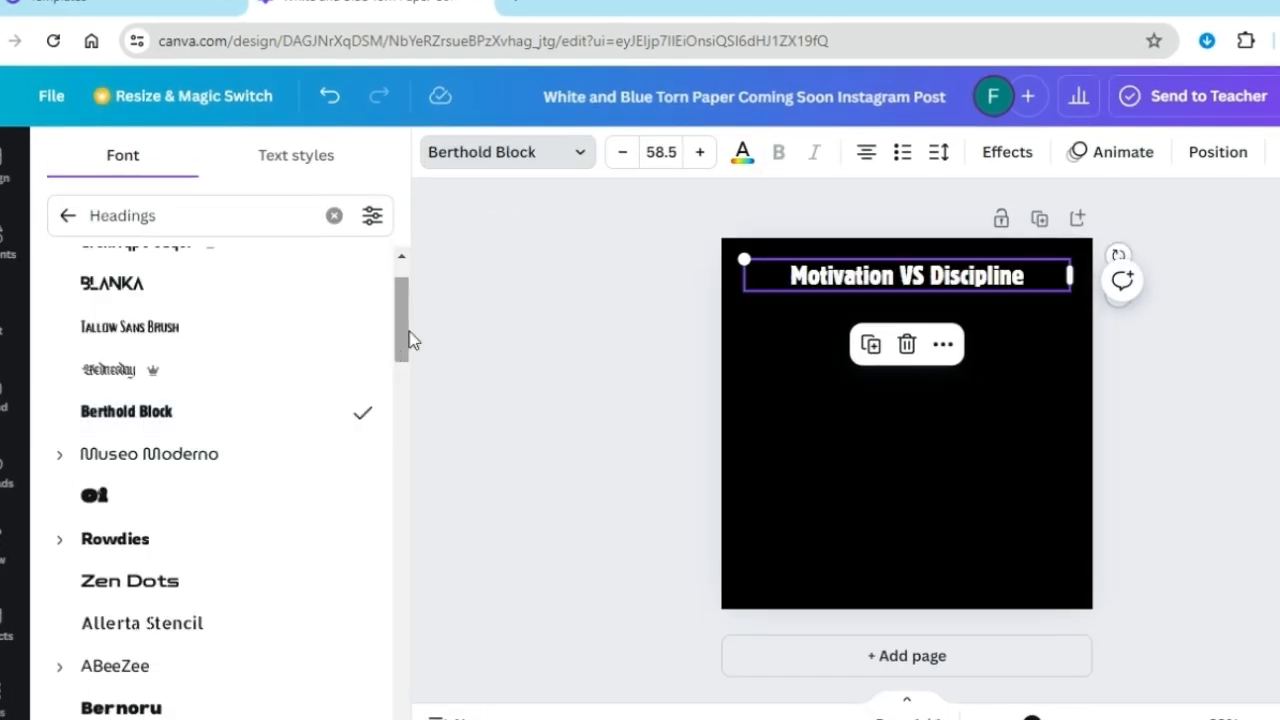
{"action": "scroll", "coordinate": [408, 335], "scroll_direction": "up", "scroll_amount": 1}
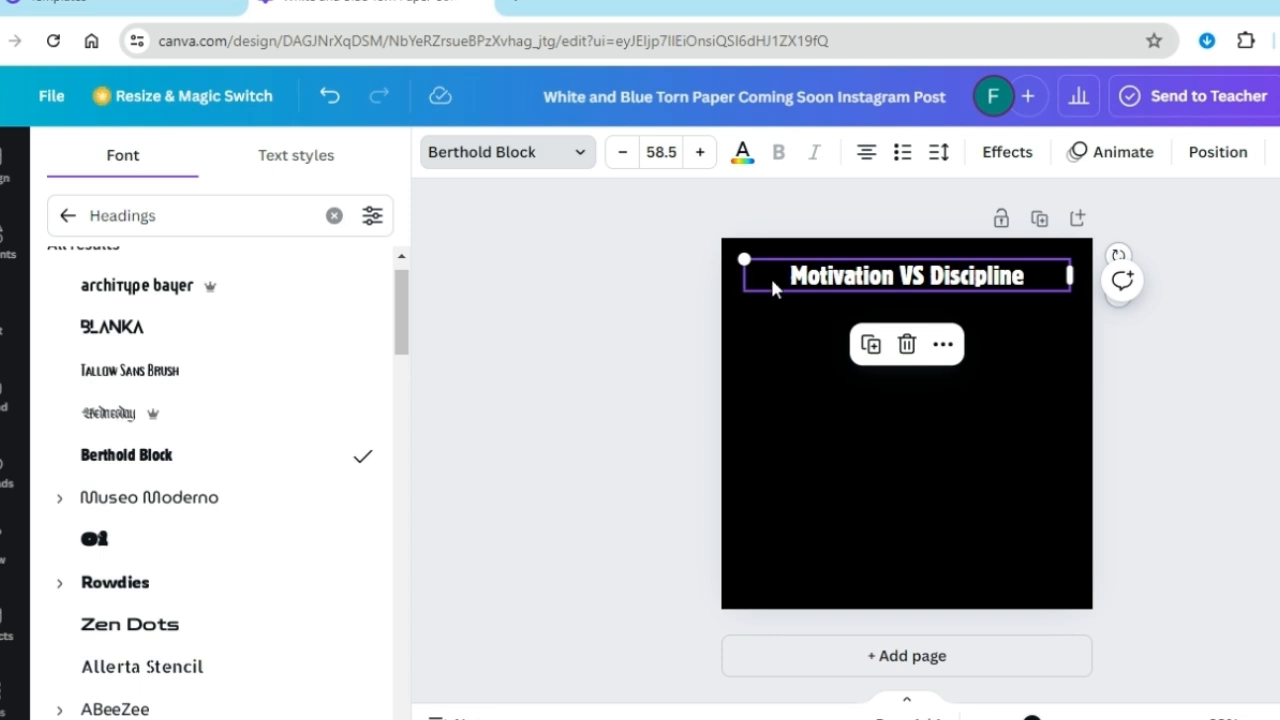
Duplicate the heading twice and place the copies in the middle and lower part of the page
{"action": "left_click", "coordinate": [875, 347]}
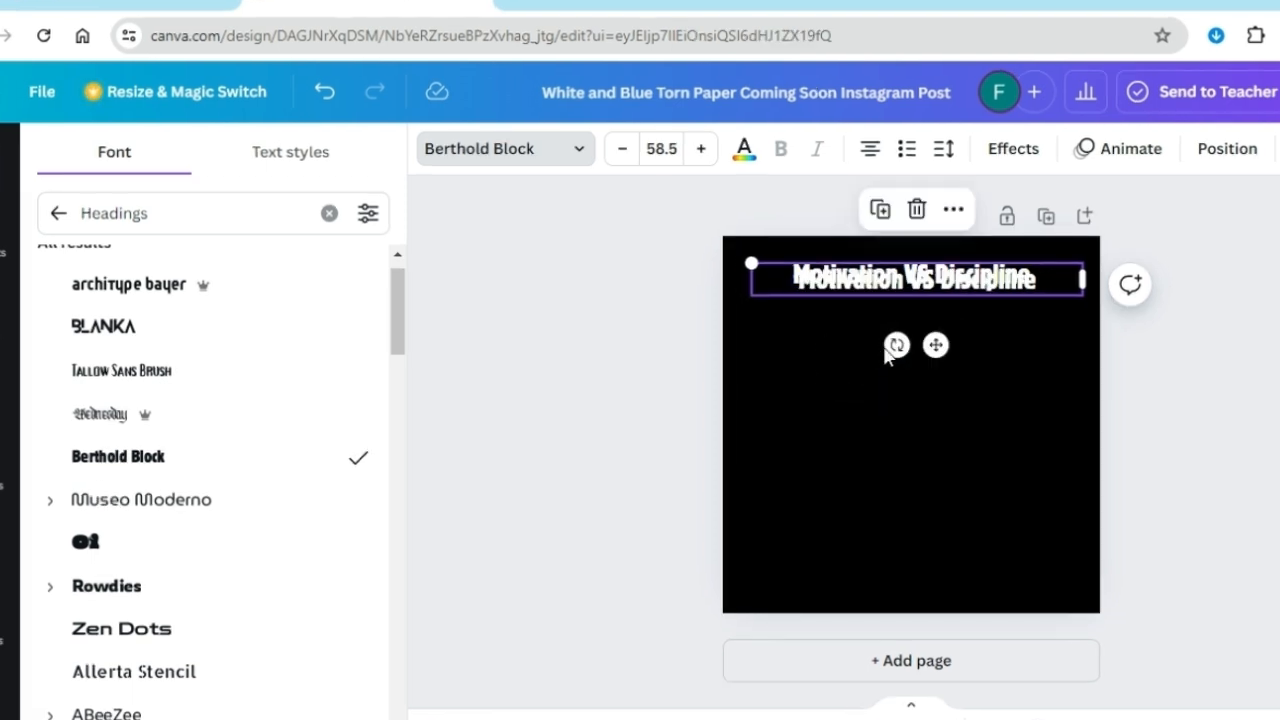
{"action": "left_click_drag", "start_coordinate": [852, 277], "coordinate": [861, 364]}
{"action": "left_click", "coordinate": [889, 299]}
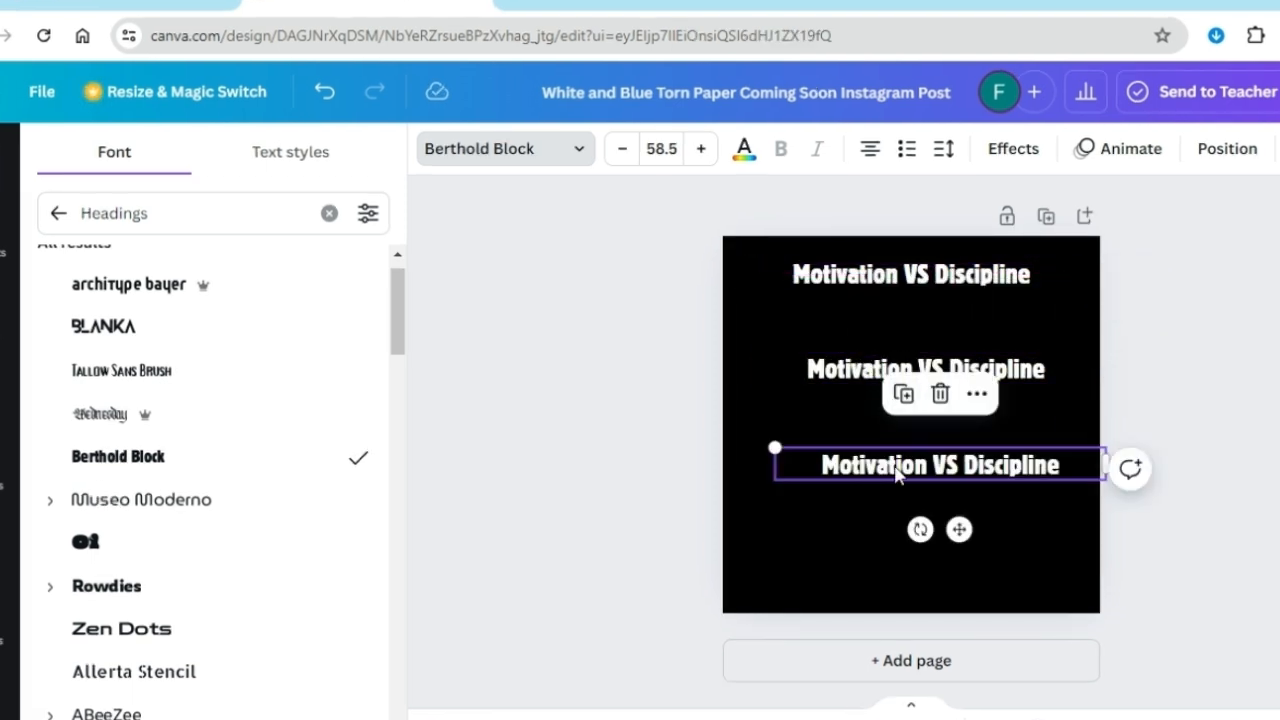
{"action": "left_click_drag", "start_coordinate": [877, 461], "coordinate": [862, 520]}
Change the middle copy's text to "Motivation" and the lower copy's to "Discipline", narrowing both text boxes to fit
{"action": "double_click", "coordinate": [873, 369]}
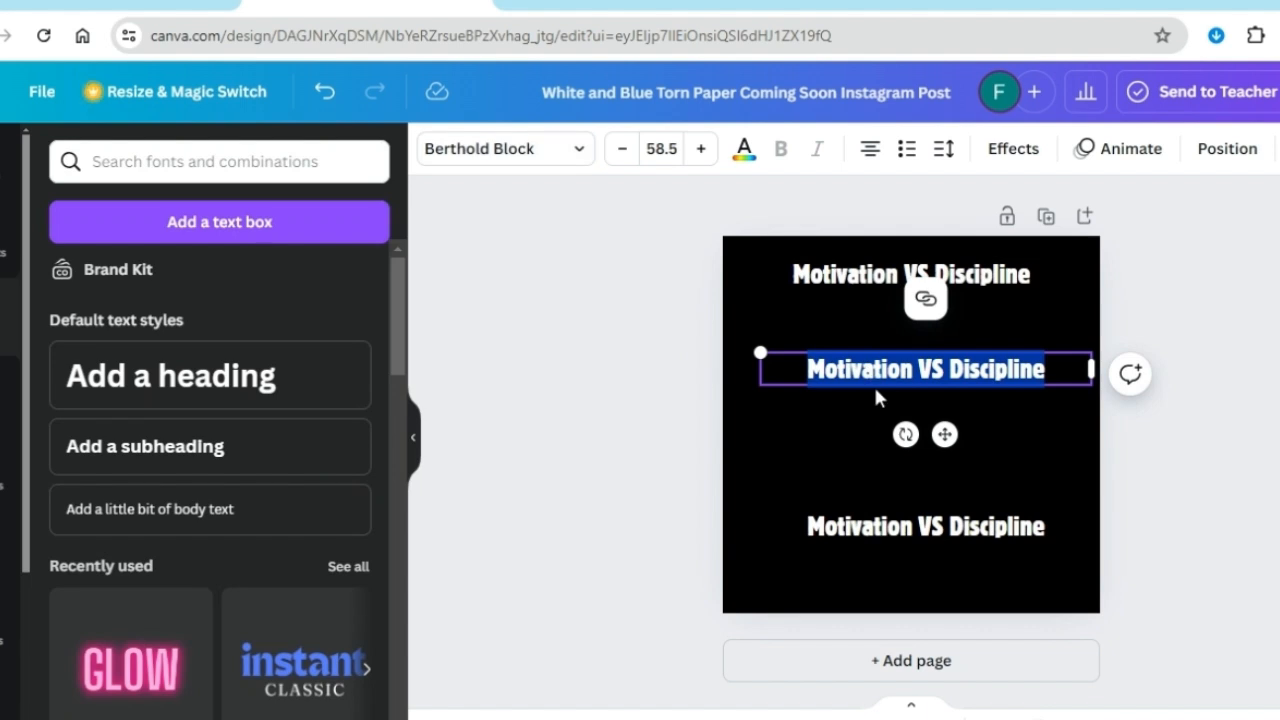
{"action": "type", "text": "Motivation"}
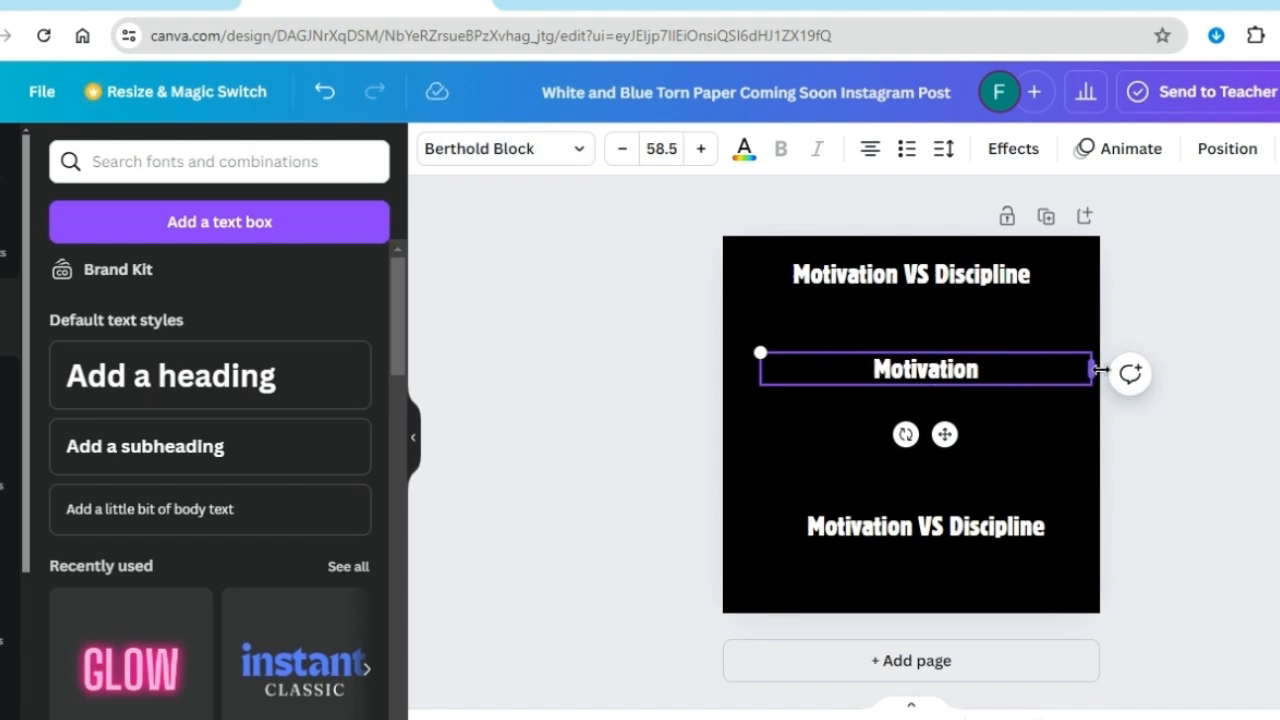
{"action": "left_click_drag", "start_coordinate": [1098, 370], "coordinate": [898, 372]}
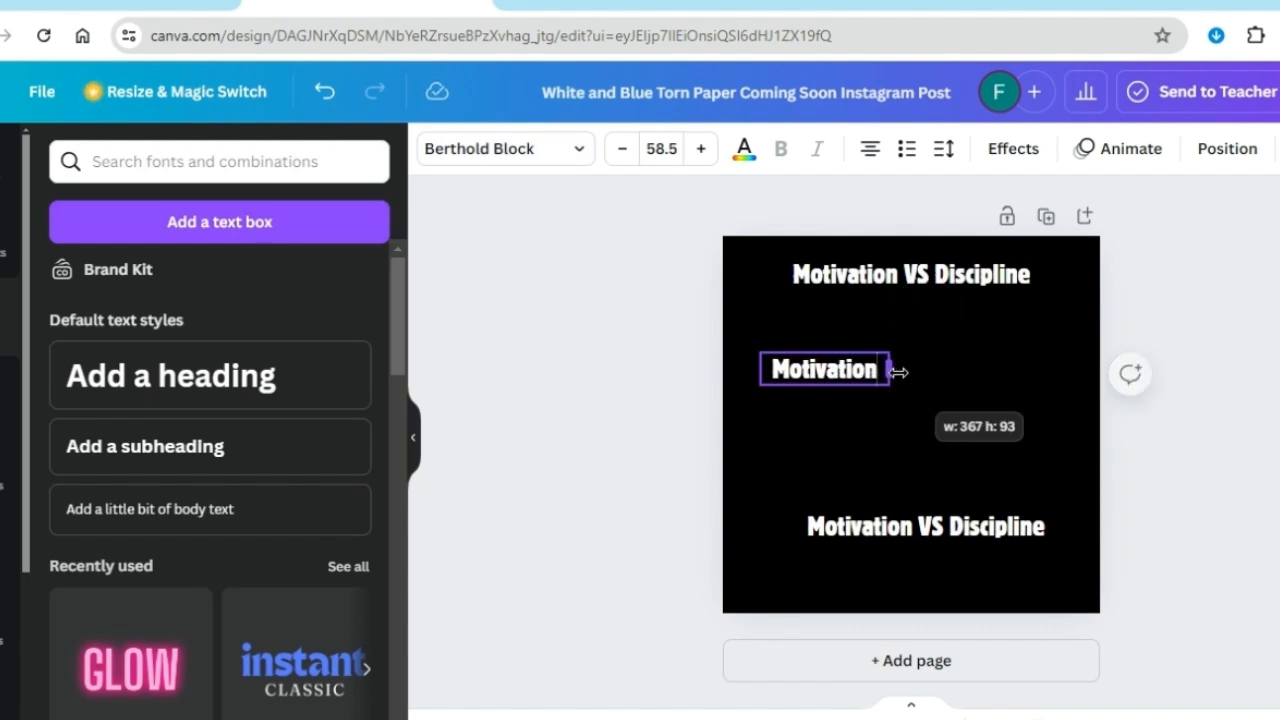
{"action": "double_click", "coordinate": [969, 536]}
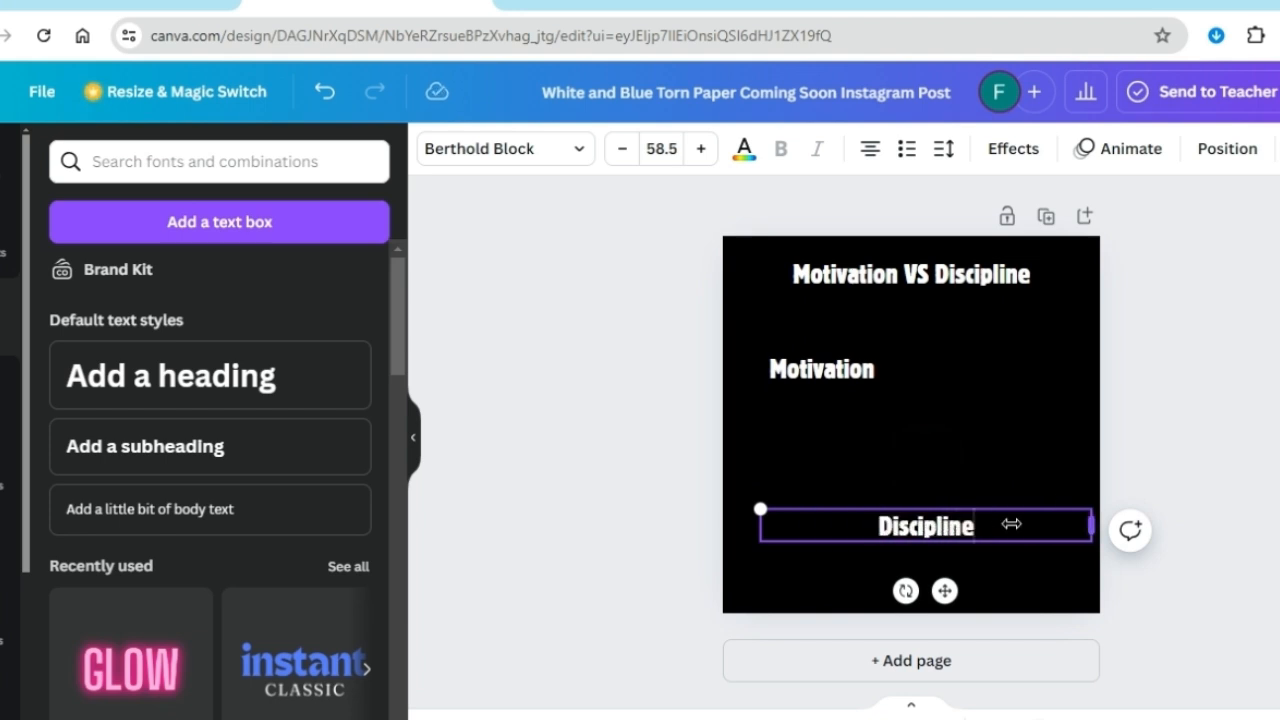
{"action": "left_click_drag", "start_coordinate": [1011, 524], "coordinate": [873, 527]}
Centre the Motivation label just below the title and the Discipline label beneath it, leaving a gap between them
{"action": "left_click_drag", "start_coordinate": [812, 382], "coordinate": [895, 345]}
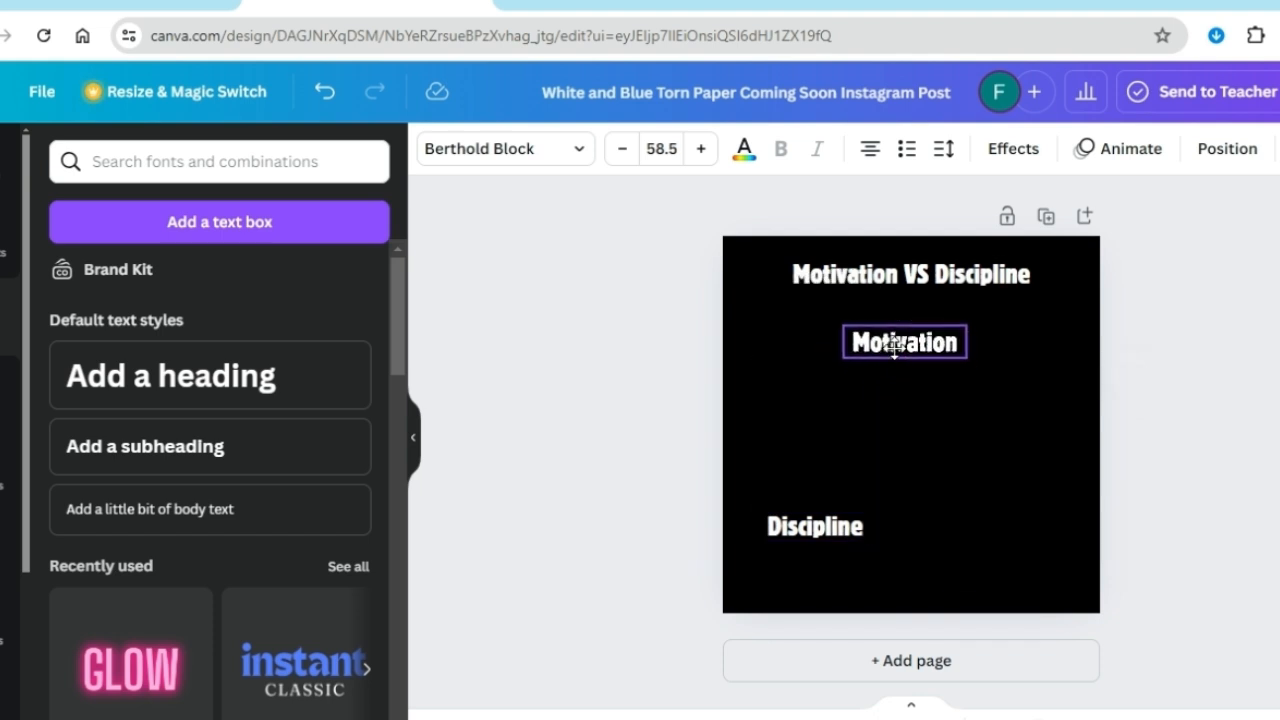
{"action": "left_click_drag", "start_coordinate": [798, 526], "coordinate": [888, 479]}
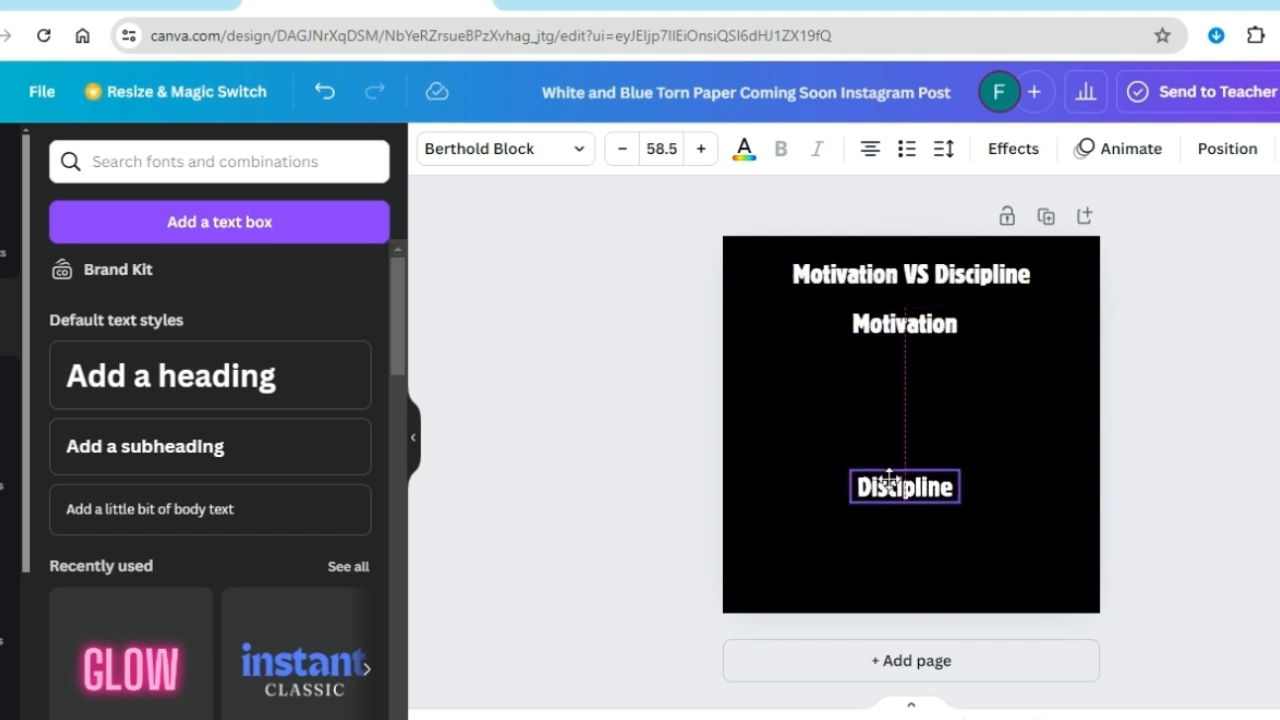
Search the elements for "fire", filter the results to animated ones and show all matching graphics
{"action": "left_click", "coordinate": [6, 235]}
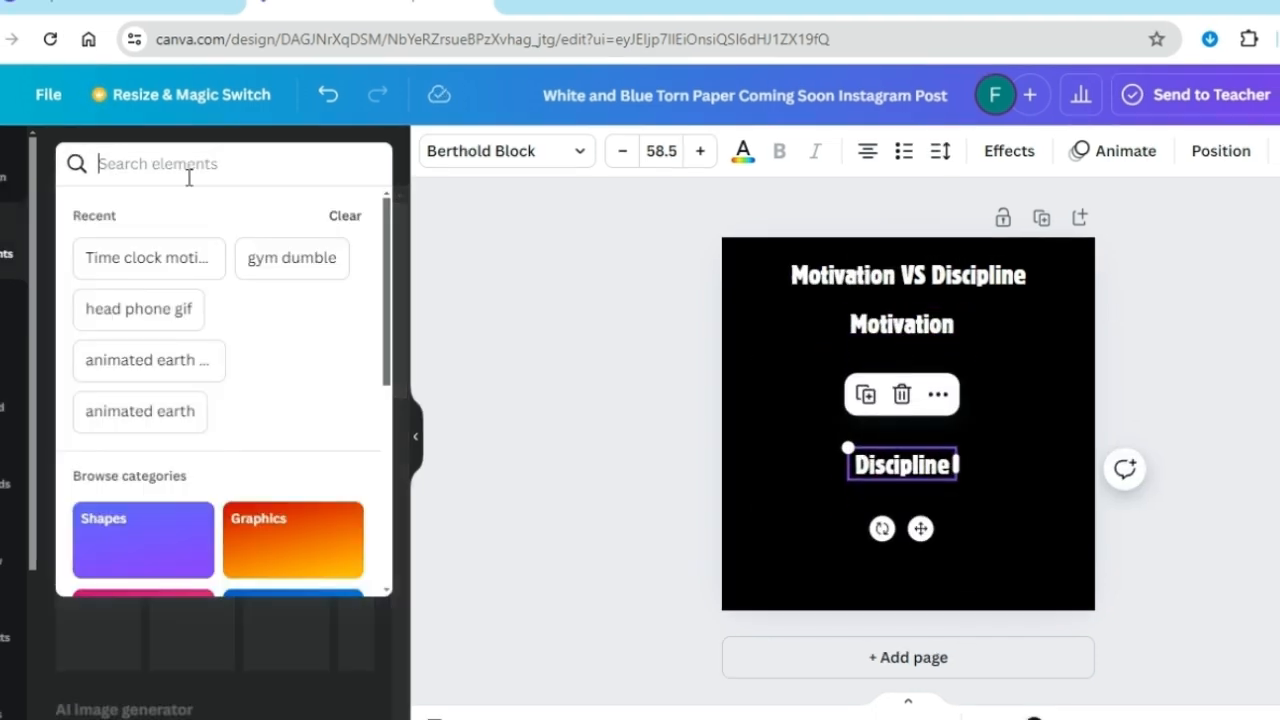
{"action": "type", "text": "fire"}
{"action": "key", "text": "Return"}
{"action": "left_click", "coordinate": [371, 164]}
{"action": "scroll", "coordinate": [115, 512], "scroll_direction": "down", "scroll_amount": 5}
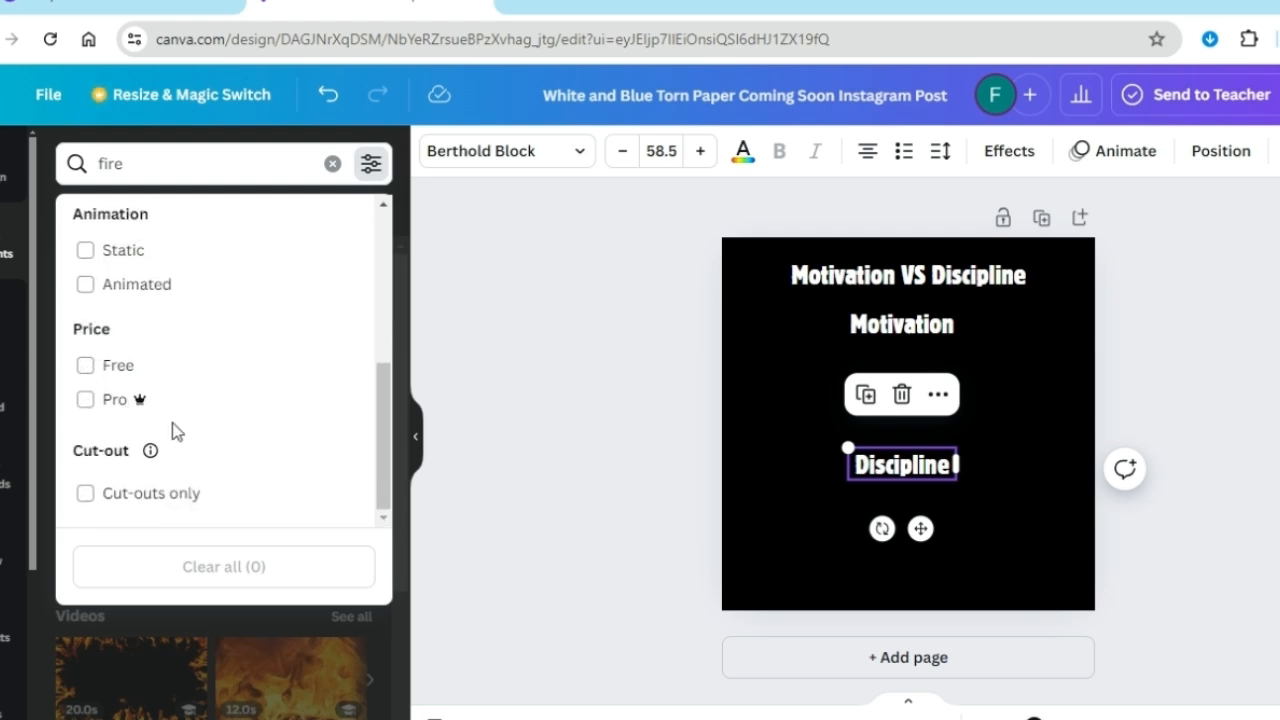
{"action": "left_click", "coordinate": [87, 284]}
{"action": "left_click", "coordinate": [465, 490]}
{"action": "left_click", "coordinate": [367, 328]}
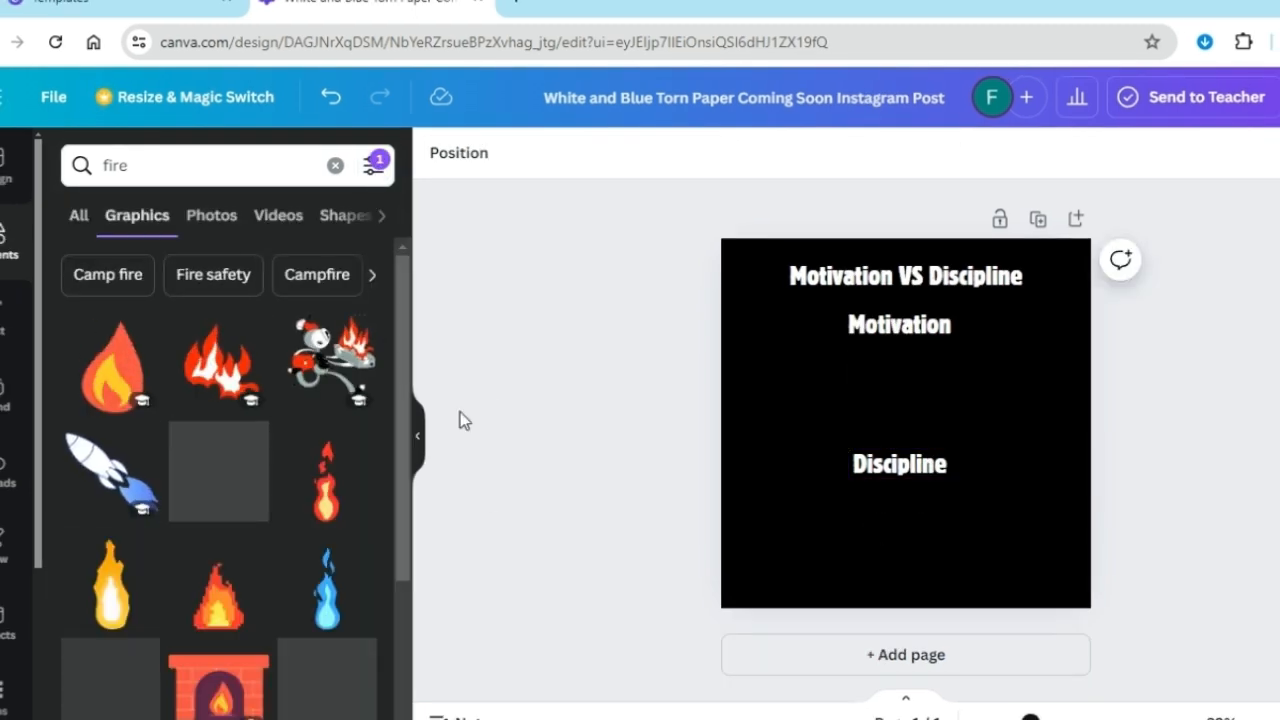
Add the animated green flame and arrange it with four smaller copies in a row beneath the Motivation label
{"action": "scroll", "coordinate": [420, 625], "scroll_direction": "down", "scroll_amount": 10}
{"action": "left_click_drag", "start_coordinate": [468, 294], "coordinate": [398, 459]}
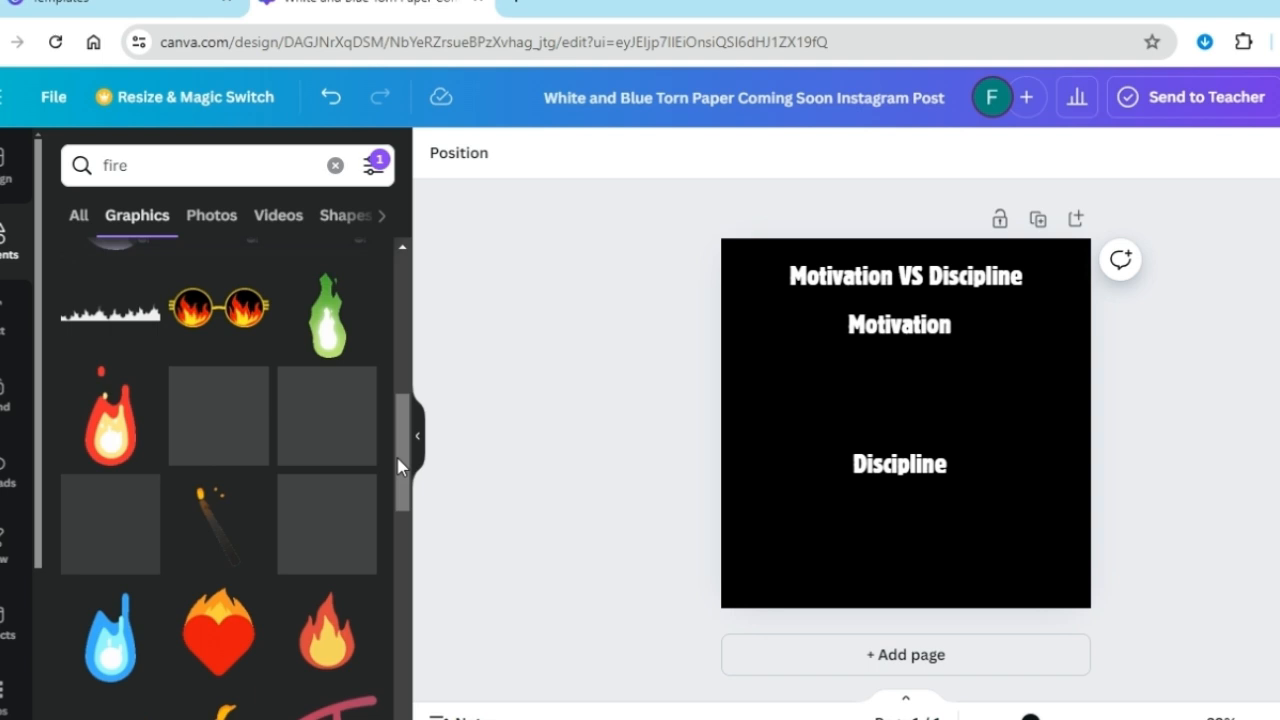
{"action": "left_click", "coordinate": [322, 320]}
{"action": "left_click_drag", "start_coordinate": [849, 571], "coordinate": [772, 413]}
{"action": "left_click_drag", "start_coordinate": [821, 309], "coordinate": [799, 368]}
{"action": "left_click_drag", "start_coordinate": [780, 424], "coordinate": [957, 394]}
{"action": "left_click_drag", "start_coordinate": [957, 394], "coordinate": [1018, 396]}
{"action": "left_click_drag", "start_coordinate": [787, 391], "coordinate": [762, 393]}
{"action": "left_click_drag", "start_coordinate": [777, 345], "coordinate": [786, 324]}
{"action": "left_click_drag", "start_coordinate": [855, 390], "coordinate": [823, 392]}
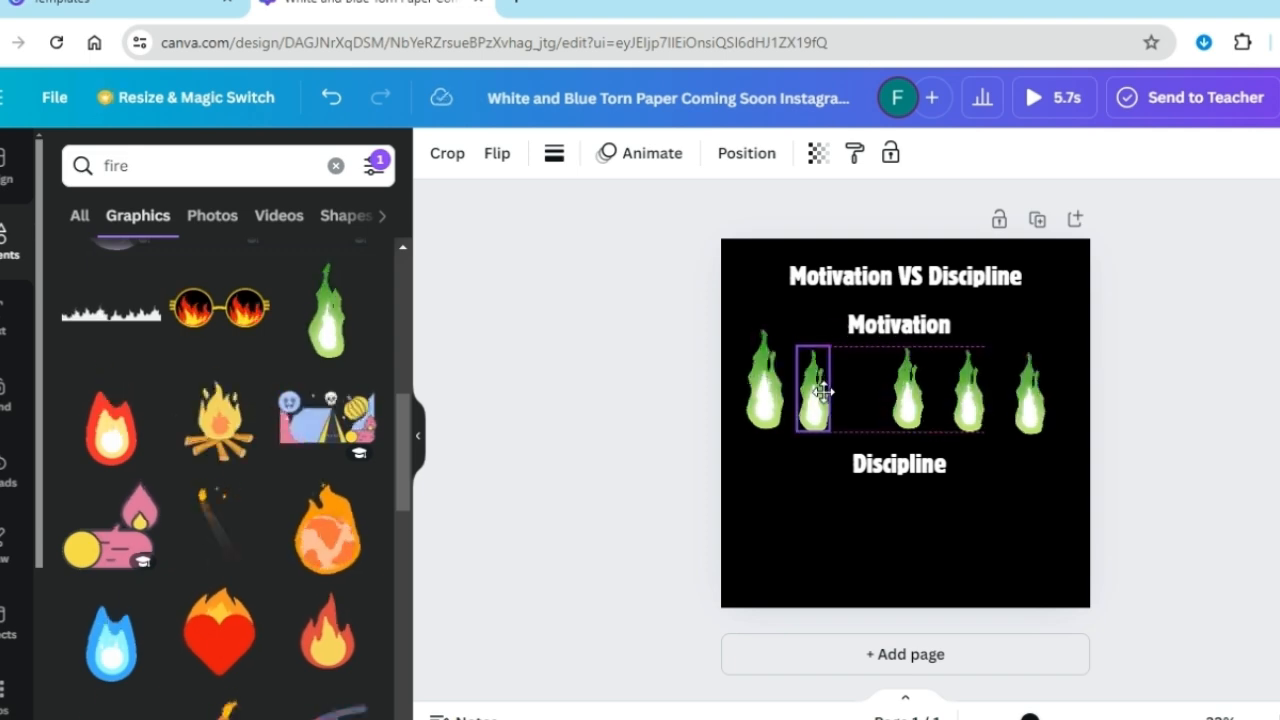
Scale down the later flames in the Motivation row and move them closer together so their sizes decrease from left to right
{"action": "left_click_drag", "start_coordinate": [906, 392], "coordinate": [868, 403]}
{"action": "left_click_drag", "start_coordinate": [953, 396], "coordinate": [901, 394]}
{"action": "left_click_drag", "start_coordinate": [900, 346], "coordinate": [910, 377]}
{"action": "mouse_move", "coordinate": [922, 403]}
{"action": "left_mouse_down"}
{"action": "mouse_move", "coordinate": [915, 393]}
{"action": "mouse_move", "coordinate": [923, 404]}
{"action": "left_mouse_up"}
{"action": "left_click_drag", "start_coordinate": [1030, 396], "coordinate": [979, 399]}
{"action": "left_click_drag", "start_coordinate": [961, 354], "coordinate": [971, 383]}
{"action": "left_click_drag", "start_coordinate": [983, 409], "coordinate": [943, 409]}
Duplicate the smallest flame to extend the row to six shrinking flames and adjust the spacing between them
{"action": "key", "text": "ctrl+d"}
{"action": "left_click", "coordinate": [969, 404]}
{"action": "left_click", "coordinate": [897, 412]}
{"action": "left_click_drag", "start_coordinate": [868, 406], "coordinate": [885, 407]}
{"action": "left_click_drag", "start_coordinate": [819, 406], "coordinate": [831, 408]}
{"action": "left_click", "coordinate": [676, 447]}
Add a body text label reading "Week 1" and align a copy of it beneath each of the six flames
{"action": "left_click", "coordinate": [8, 312]}
{"action": "left_click", "coordinate": [178, 507]}
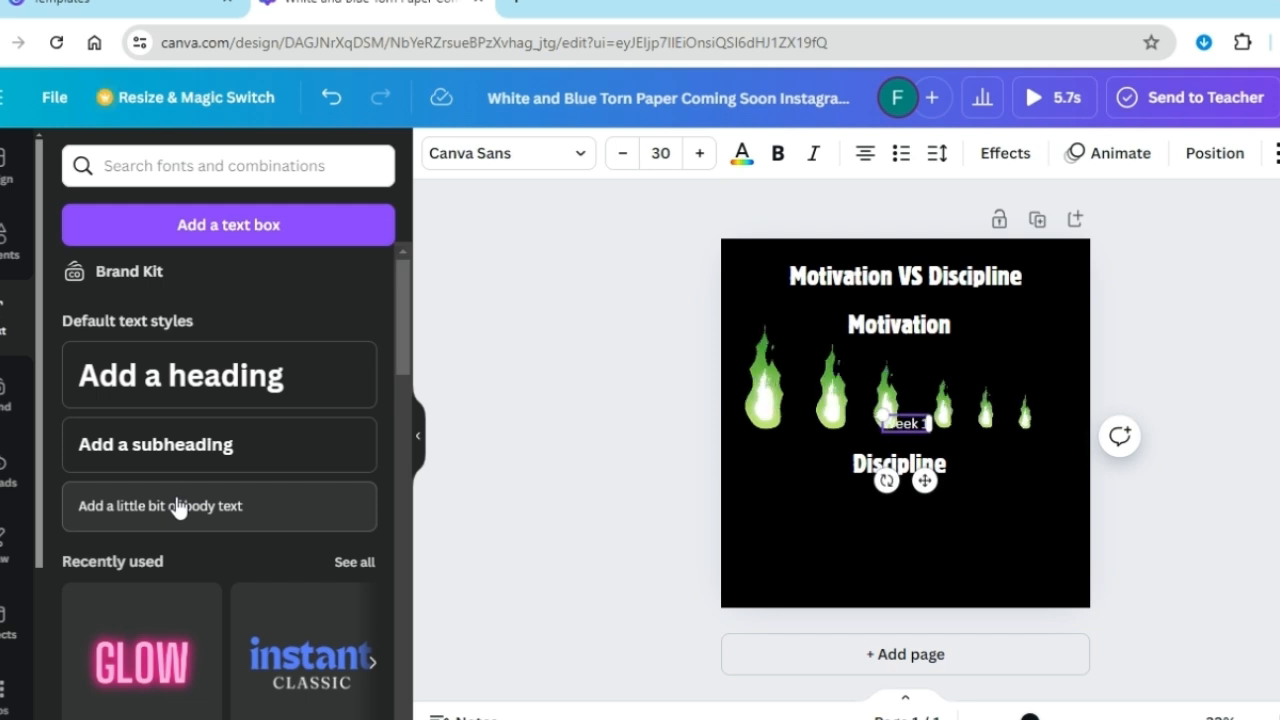
{"action": "left_click_drag", "start_coordinate": [909, 426], "coordinate": [940, 436]}
{"action": "left_click_drag", "start_coordinate": [938, 442], "coordinate": [1048, 416]}
{"action": "left_click_drag", "start_coordinate": [985, 413], "coordinate": [996, 414]}
{"action": "left_click_drag", "start_coordinate": [818, 394], "coordinate": [812, 393]}
{"action": "left_click_drag", "start_coordinate": [831, 444], "coordinate": [825, 442]}
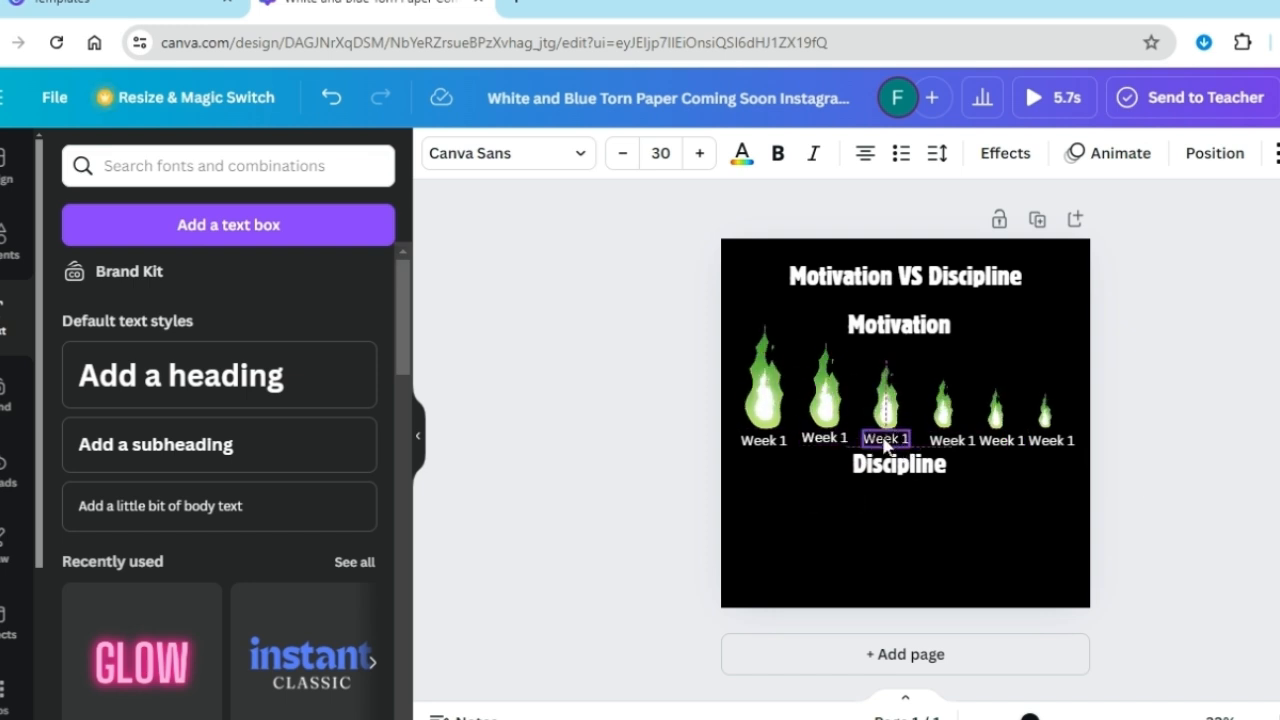
{"action": "left_click_drag", "start_coordinate": [943, 408], "coordinate": [947, 443]}
{"action": "left_click_drag", "start_coordinate": [892, 441], "coordinate": [888, 443]}
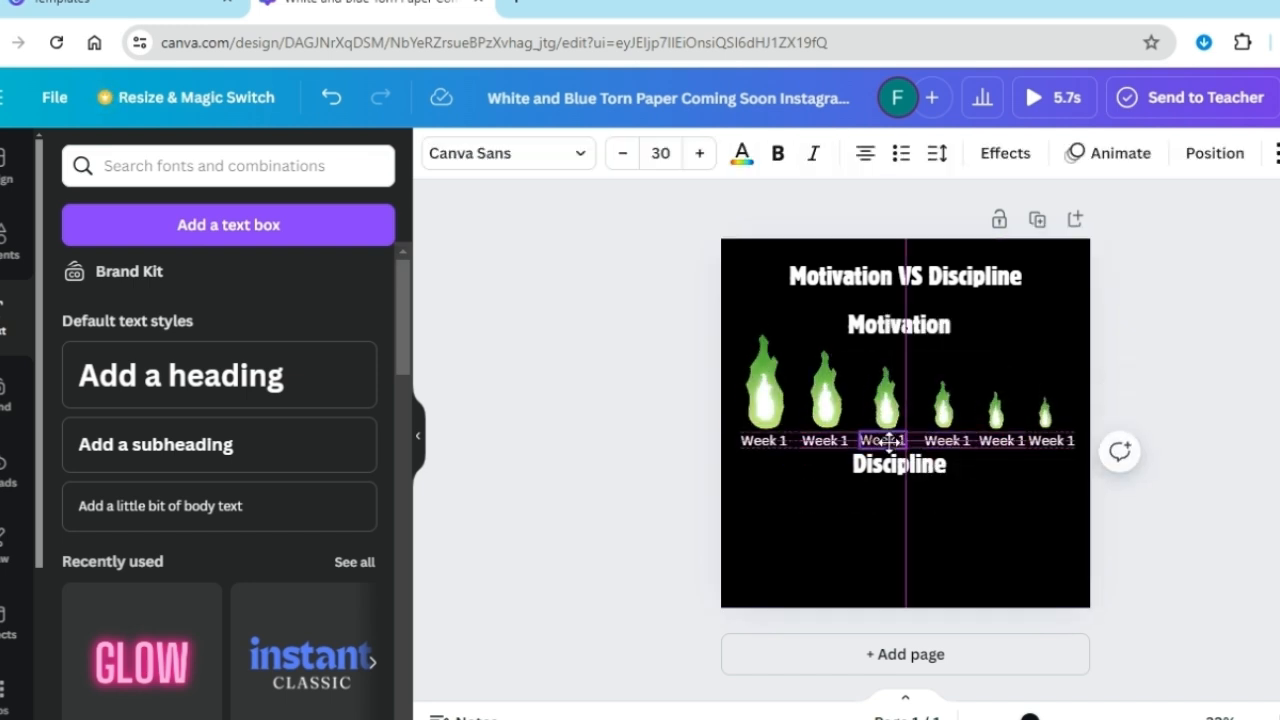
Renumber the copied labels in order from "Week 2" to "Week 6"
{"action": "left_click", "coordinate": [1000, 442]}
{"action": "left_click", "coordinate": [836, 445]}
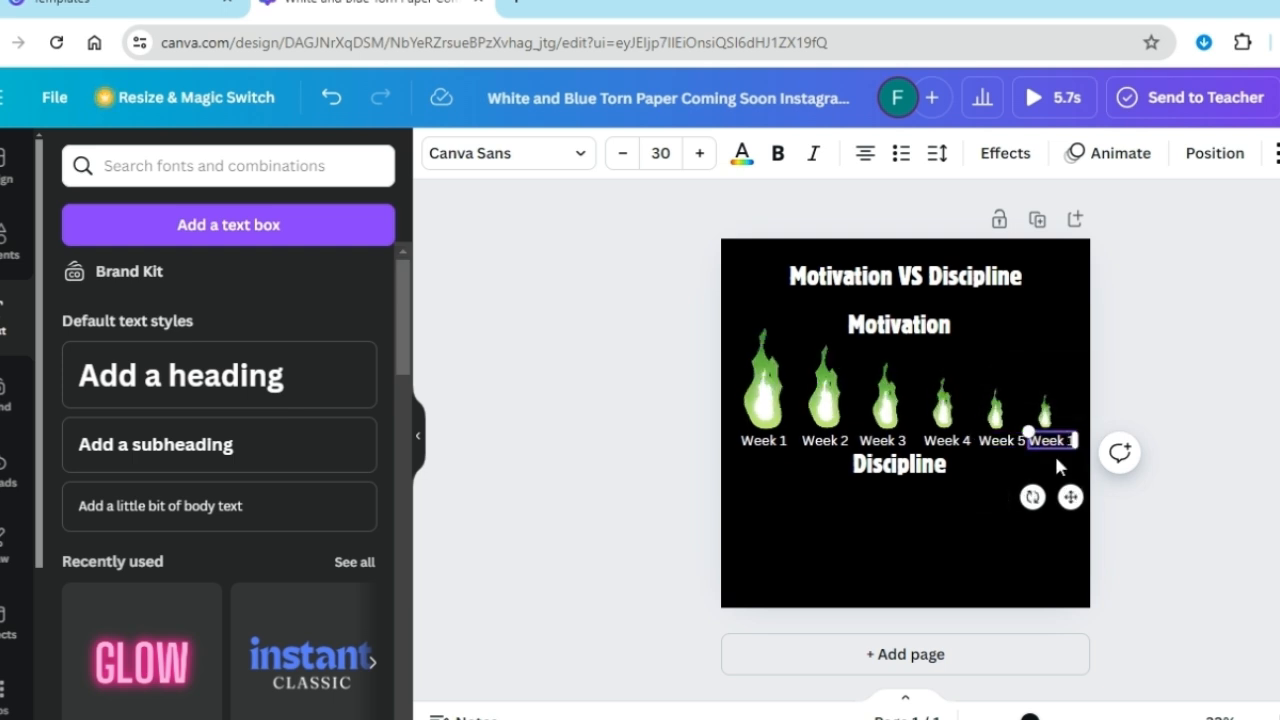
{"action": "key", "text": "BackSpace"}
{"action": "type", "text": "6"}
{"action": "left_click", "coordinate": [984, 519]}
Move the Week 6 label and its flame slightly toward the page's right edge, and even out the neighbouring flame spacing
{"action": "left_click_drag", "start_coordinate": [1048, 441], "coordinate": [1056, 442]}
{"action": "left_click_drag", "start_coordinate": [1046, 414], "coordinate": [1055, 414]}
{"action": "left_click", "coordinate": [992, 415]}
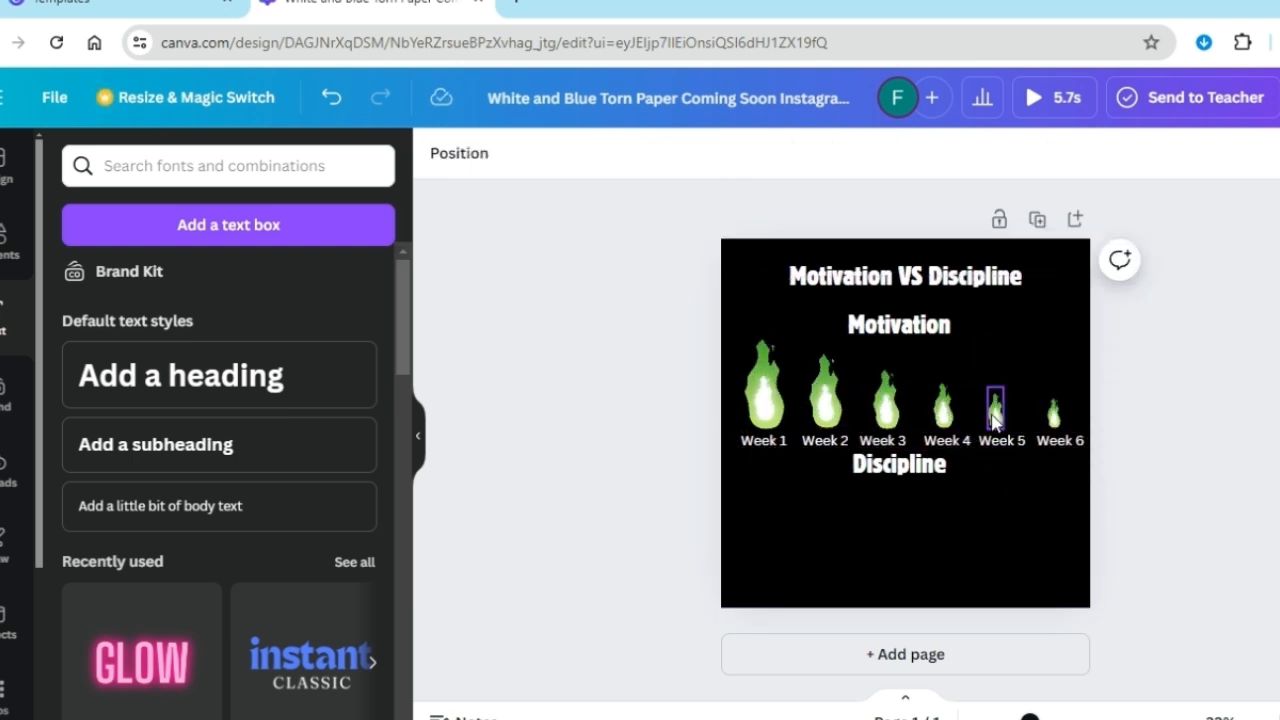
{"action": "left_click_drag", "start_coordinate": [840, 438], "coordinate": [873, 443]}
{"action": "left_click", "coordinate": [845, 530]}
Copy all six flames with their week labels and place the copied row beneath the Discipline label
{"action": "left_click_drag", "start_coordinate": [732, 328], "coordinate": [930, 440]}
{"action": "left_click", "coordinate": [765, 287]}
{"action": "left_click_drag", "start_coordinate": [737, 375], "coordinate": [1068, 450]}
{"action": "left_click", "coordinate": [779, 532]}
{"action": "key", "text": "ctrl+v"}
{"action": "left_click_drag", "start_coordinate": [878, 404], "coordinate": [866, 530]}
{"action": "left_click", "coordinate": [1120, 466]}
Reverse the flame order in the Discipline row so the flames grow from smallest at Week 1 to largest at Week 6
{"action": "left_click_drag", "start_coordinate": [1053, 553], "coordinate": [1057, 519]}
{"action": "left_click_drag", "start_coordinate": [796, 481], "coordinate": [762, 548]}
{"action": "left_click_drag", "start_coordinate": [1000, 549], "coordinate": [858, 494]}
{"action": "left_click_drag", "start_coordinate": [825, 532], "coordinate": [1002, 533]}
{"action": "left_click_drag", "start_coordinate": [859, 497], "coordinate": [827, 546]}
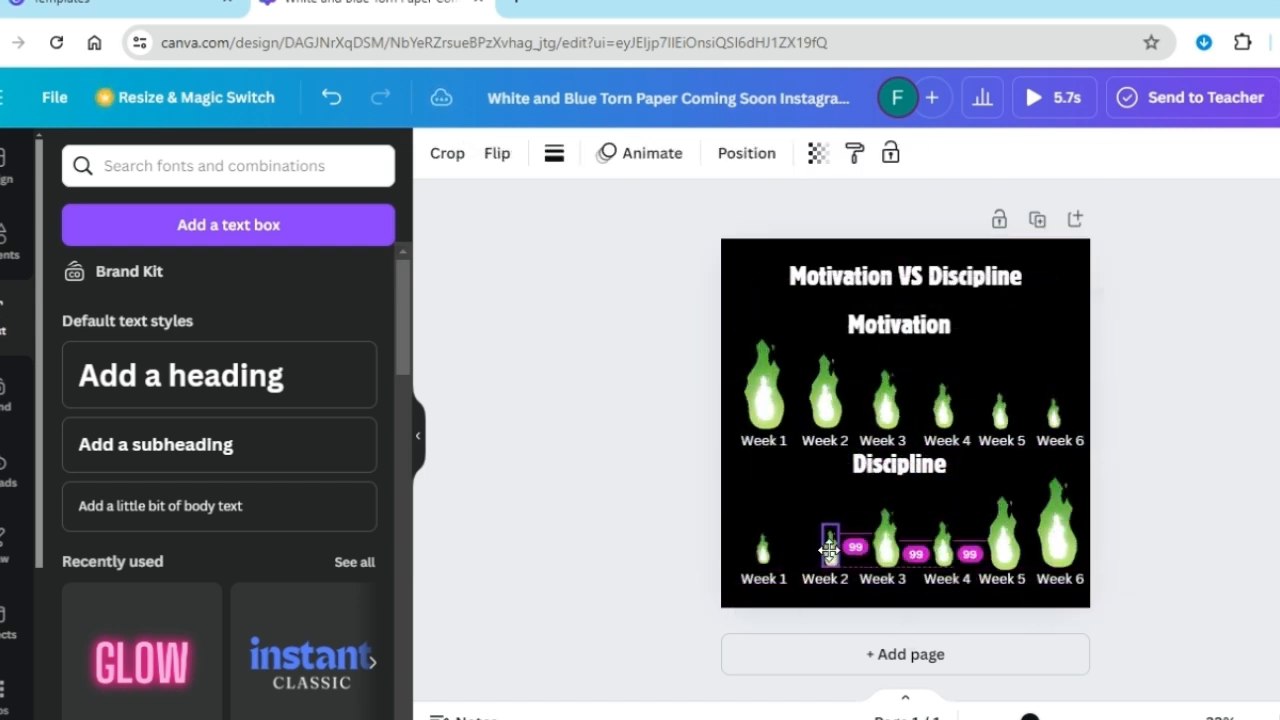
{"action": "left_click_drag", "start_coordinate": [943, 546], "coordinate": [909, 493]}
{"action": "left_click_drag", "start_coordinate": [885, 541], "coordinate": [948, 543]}
{"action": "left_click_drag", "start_coordinate": [909, 493], "coordinate": [882, 545]}
{"action": "left_click", "coordinate": [1145, 490]}
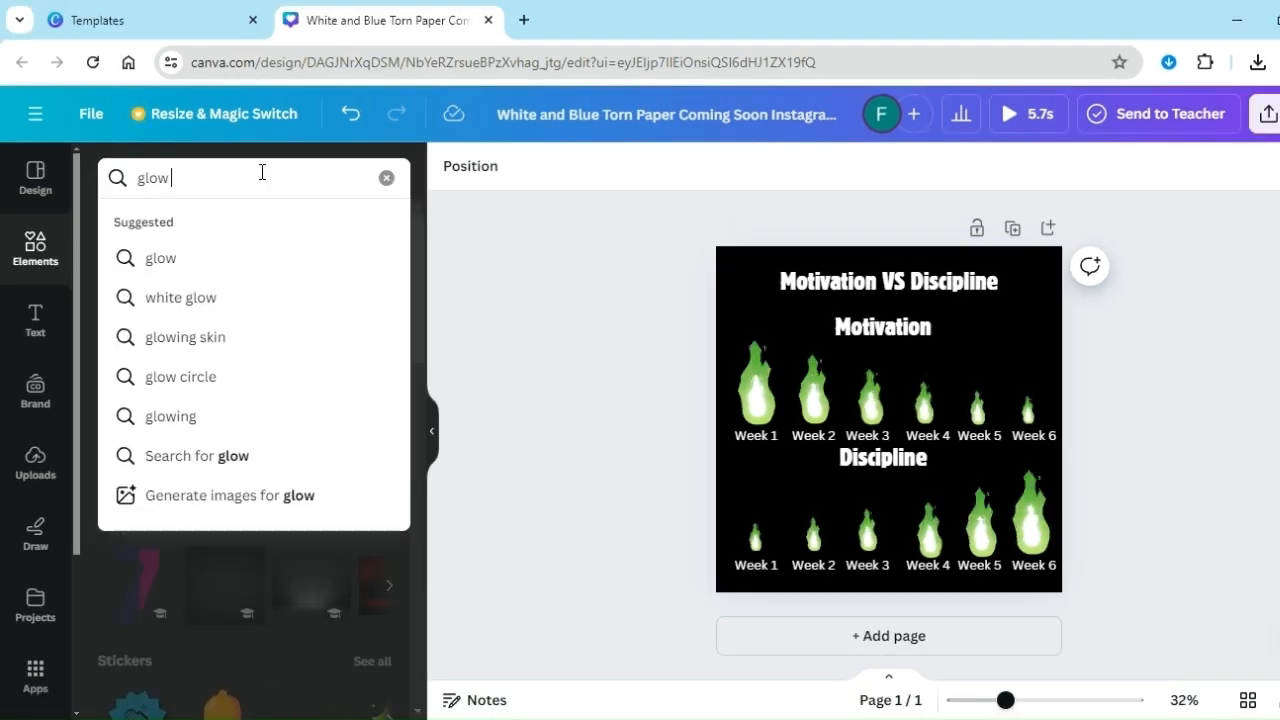
Search the element photos for "glow rectangle", add the green neon frame and fit it around the Motivation label
{"action": "type", "text": "rectangle"}
{"action": "key", "text": "Return"}
{"action": "left_click", "coordinate": [211, 215]}
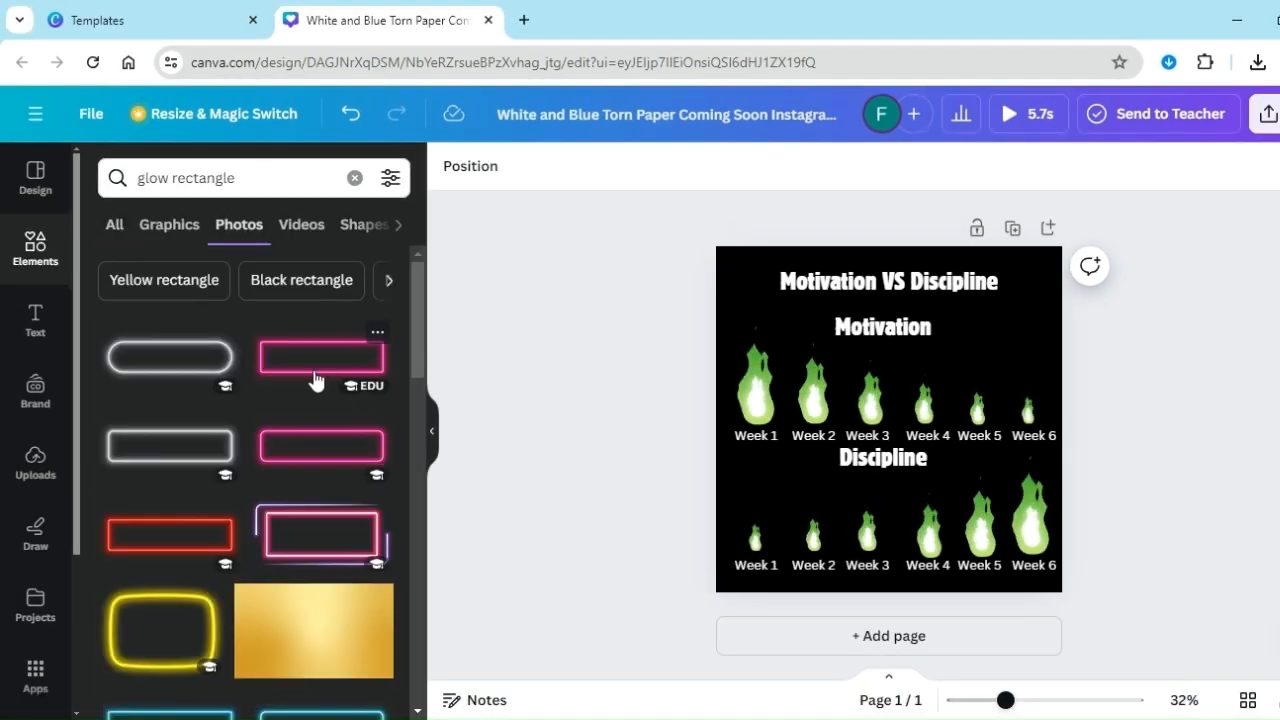
{"action": "scroll", "coordinate": [317, 380], "scroll_direction": "down", "scroll_amount": 5}
{"action": "left_click", "coordinate": [170, 289]}
{"action": "left_click_drag", "start_coordinate": [840, 406], "coordinate": [840, 323]}
{"action": "left_click_drag", "start_coordinate": [752, 286], "coordinate": [827, 316]}
{"action": "left_click_drag", "start_coordinate": [953, 349], "coordinate": [918, 329]}
{"action": "left_click_drag", "start_coordinate": [792, 296], "coordinate": [827, 308]}
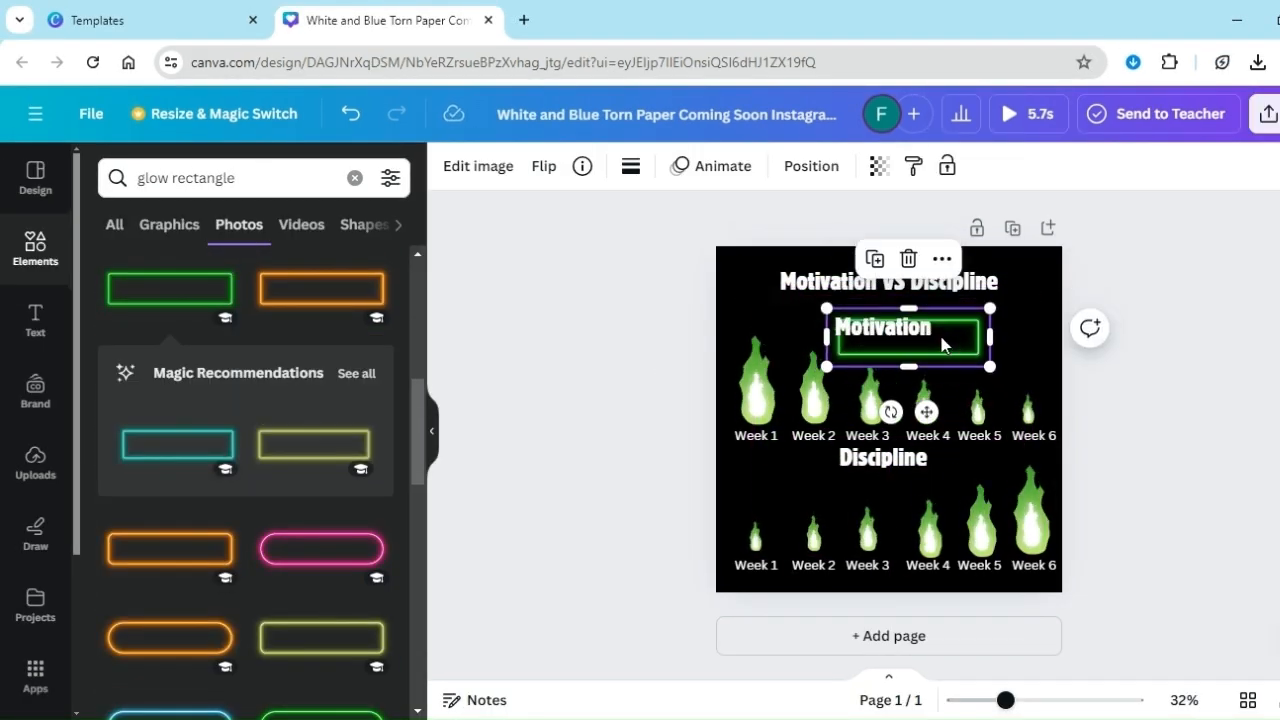
{"action": "left_click", "coordinate": [1014, 331]}
{"action": "mouse_move", "coordinate": [943, 343]}
{"action": "left_mouse_down"}
{"action": "mouse_move", "coordinate": [924, 335]}
{"action": "mouse_move", "coordinate": [940, 323]}
{"action": "left_mouse_up"}
{"action": "left_click", "coordinate": [1008, 338]}
Lower the Discipline label slightly and place a duplicate of the green neon frame around it
{"action": "left_click_drag", "start_coordinate": [897, 457], "coordinate": [898, 469]}
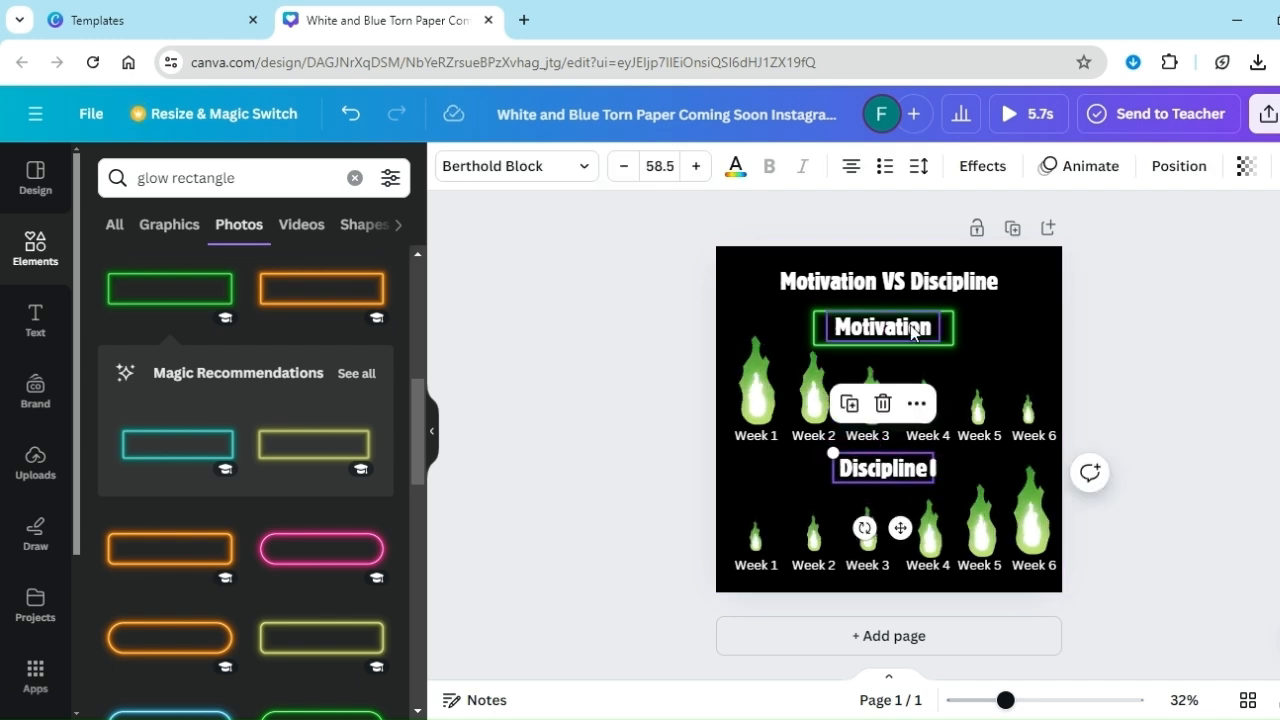
{"action": "left_click", "coordinate": [904, 351]}
{"action": "key", "text": "ctrl+d"}
{"action": "left_click_drag", "start_coordinate": [903, 354], "coordinate": [897, 487]}
{"action": "left_click", "coordinate": [1170, 389]}
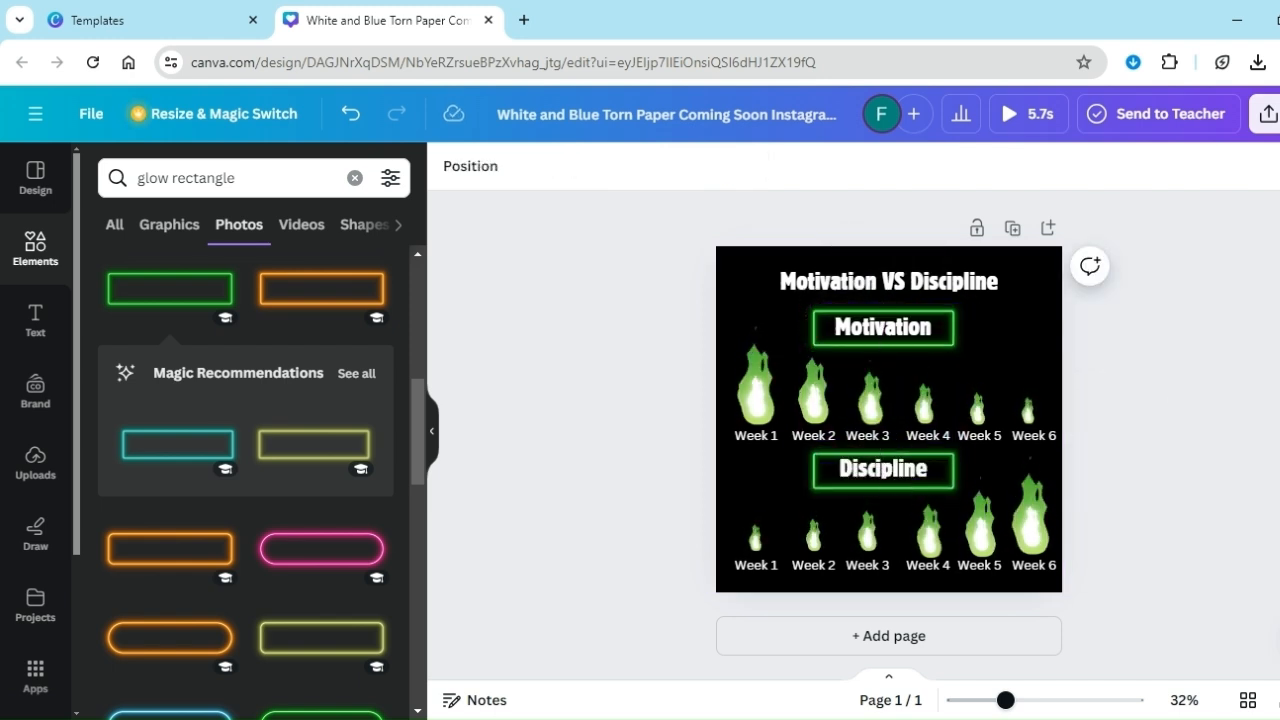
Open the share options for the finished design
{"action": "left_click", "coordinate": [1268, 113]}
{"action": "left_click", "coordinate": [1094, 611]}
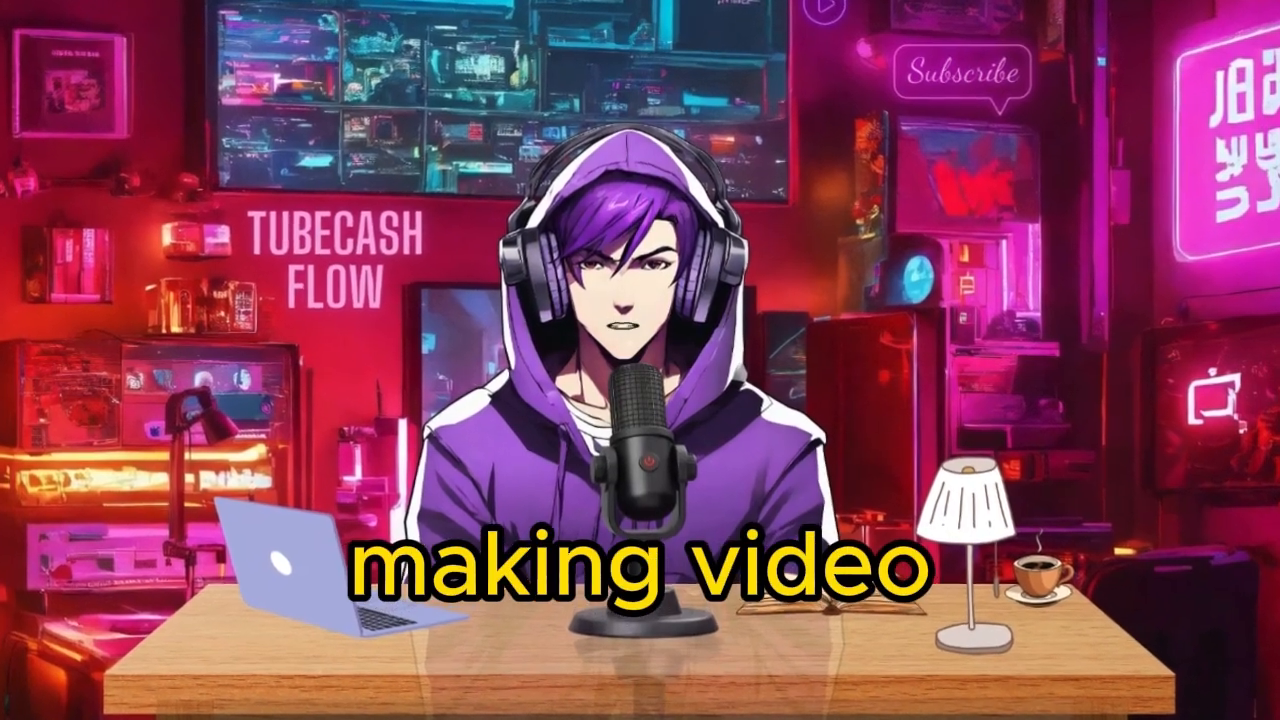